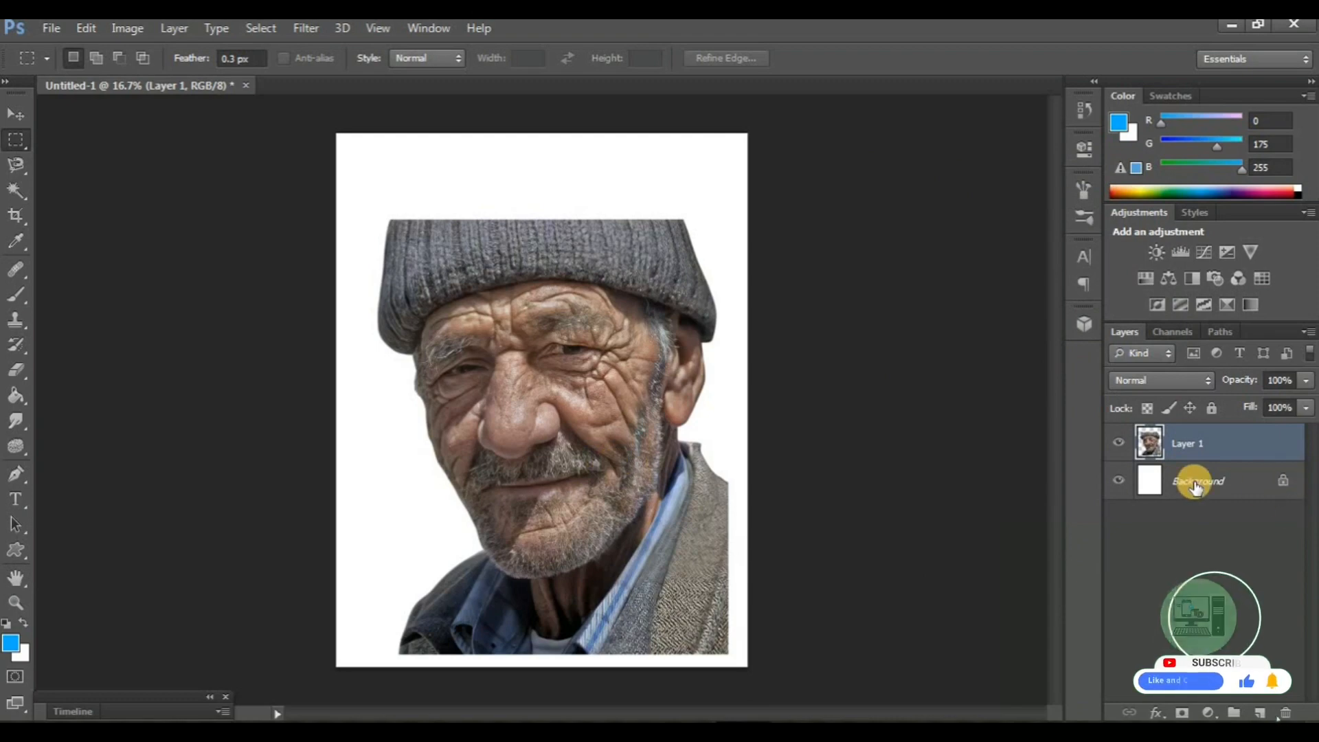
Add a dark grey Solid Color fill layer directly above the Background layer
left_click(1194, 481)
left_click(1207, 711)
left_click(1127, 280)
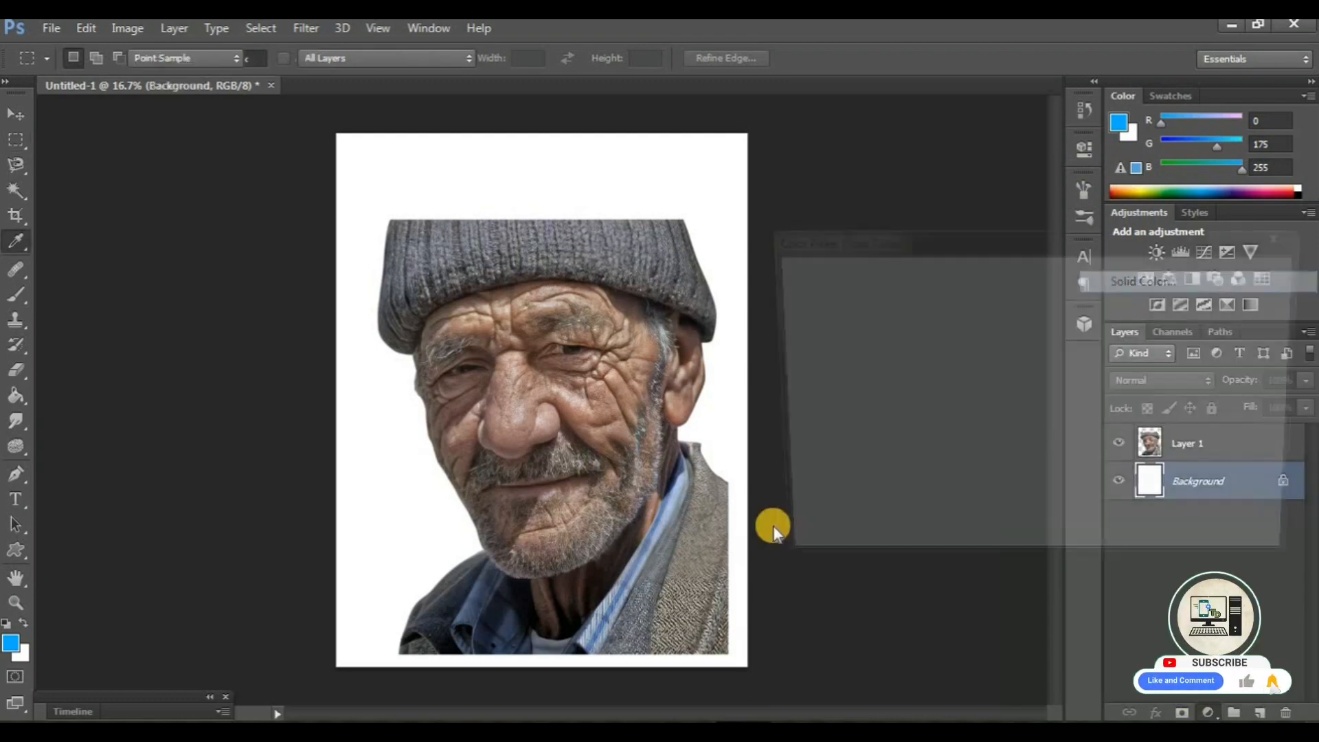
left_click(797, 497)
left_click_drag(791, 437, 795, 479)
left_click(662, 581)
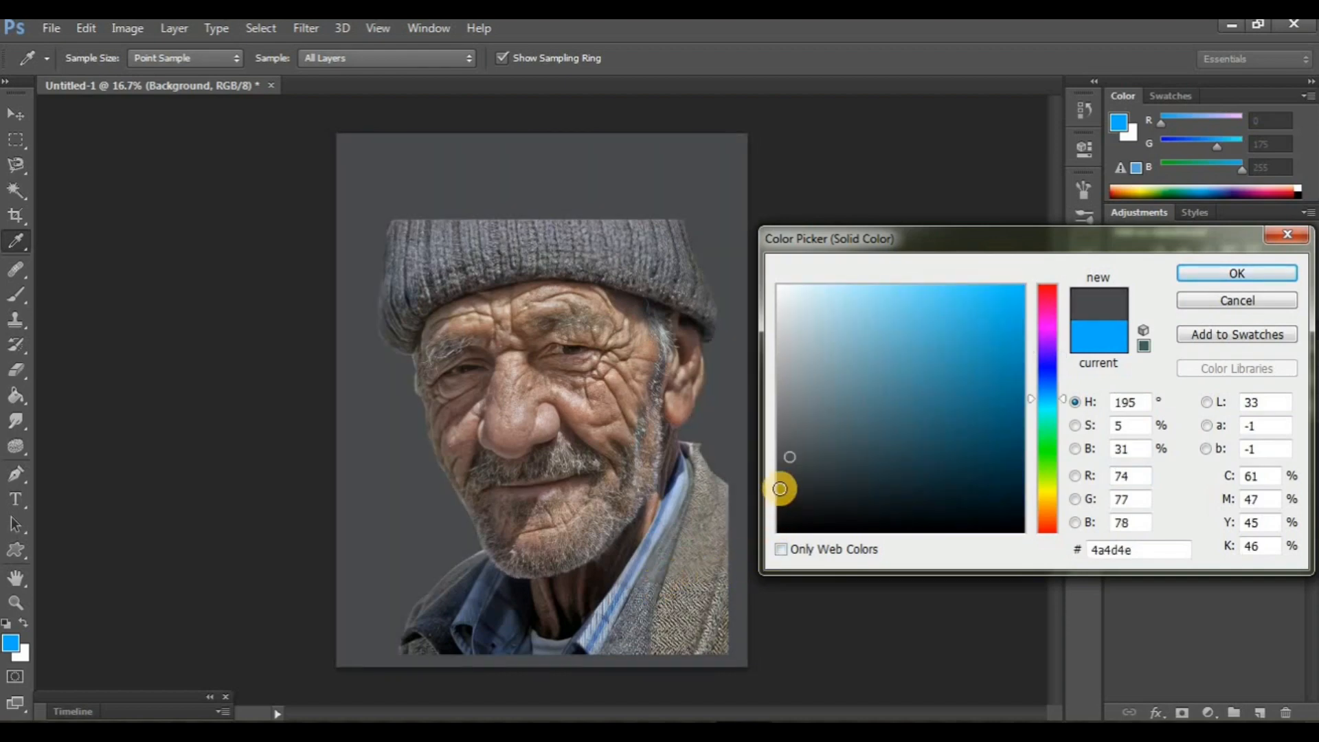
left_click(785, 470)
left_click(1223, 283)
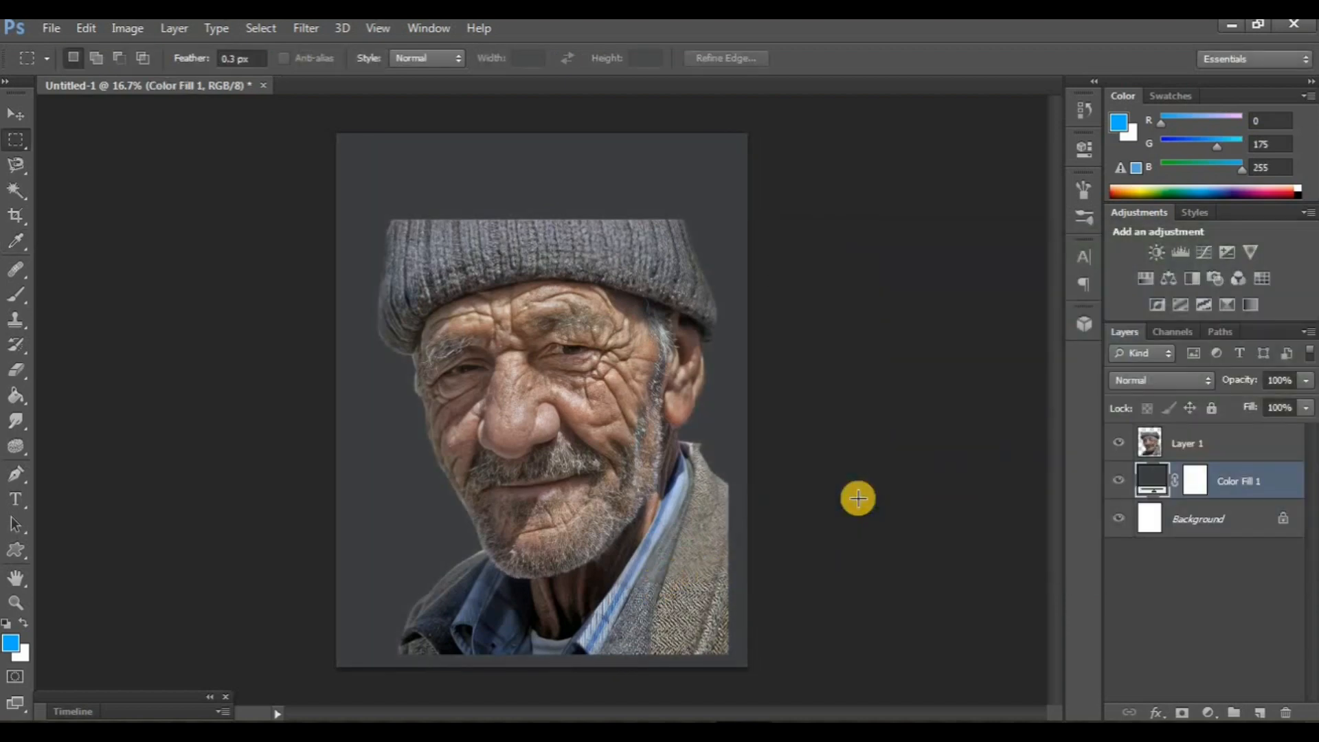
Duplicate Layer 1, hide the original, and activate the Smudge tool on the copy
left_click(1204, 441)
key("ctrl+j")
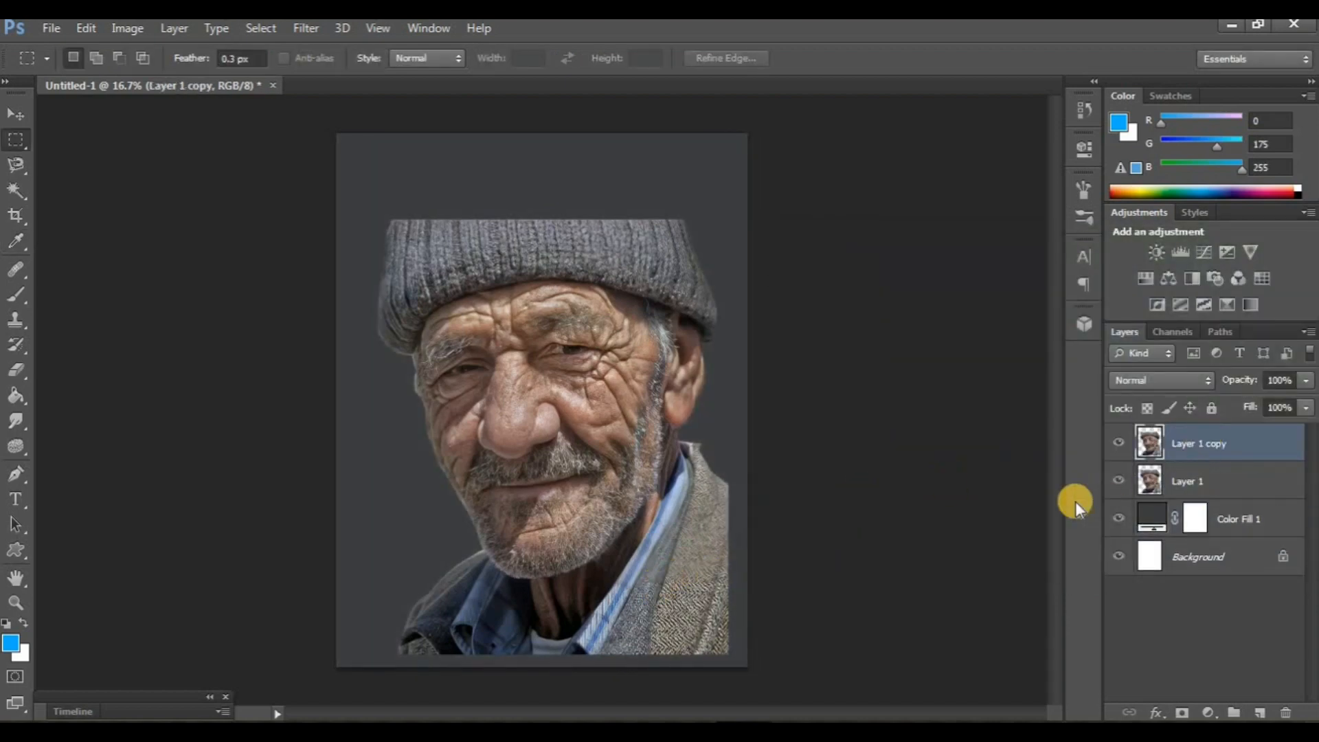
left_click(13, 423)
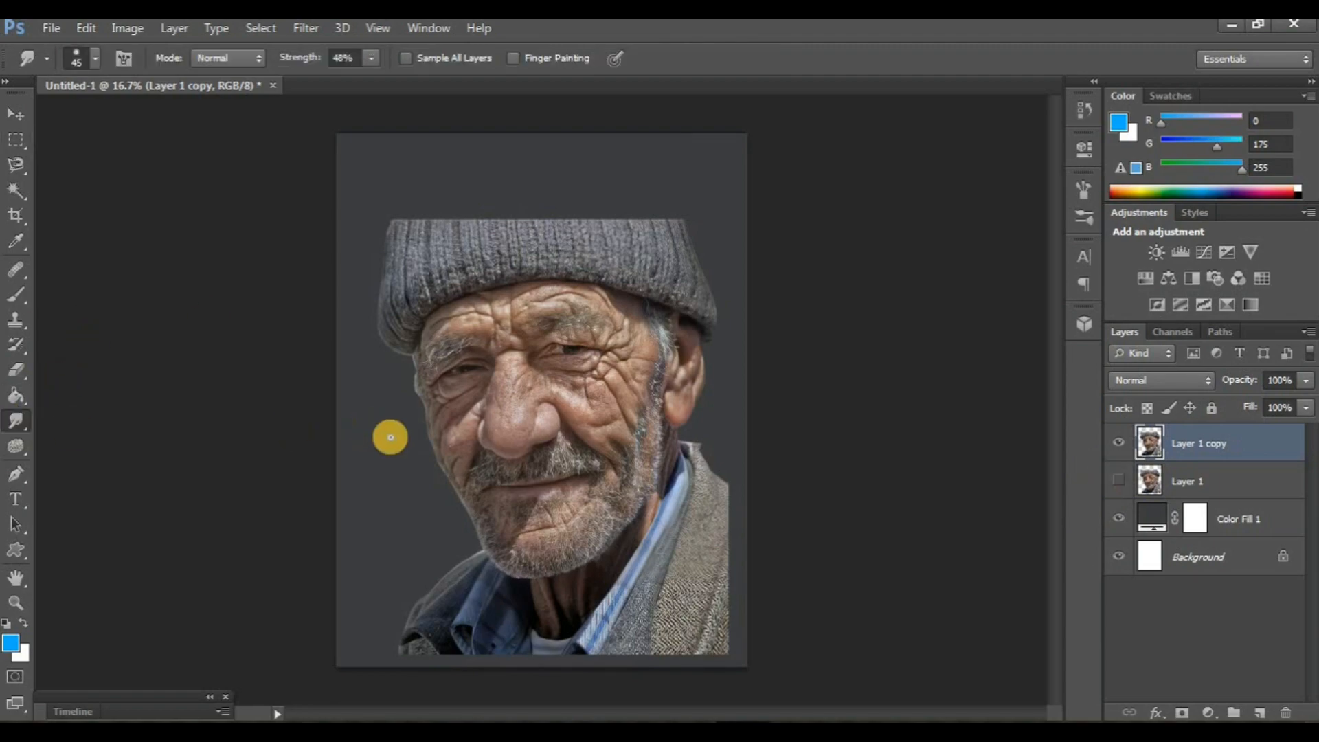
Smudge the forehead skin above the left-hand eyebrow smooth on Layer 1 copy, using a 125 px brush at 30% strength
key("ctrl+plus")
key("ctrl+plus")
key("ctrl+plus")
scroll(385, 424, "up", 3)
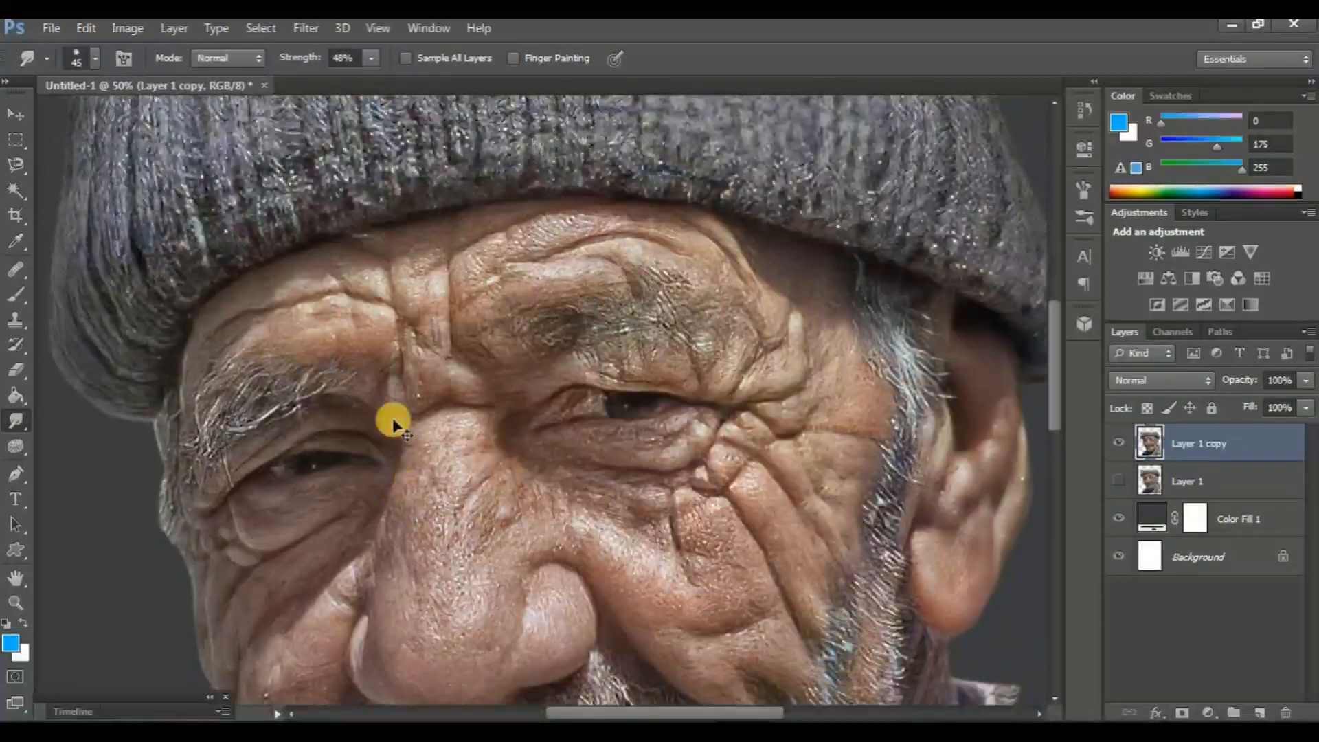
scroll(393, 422, "left", 4)
scroll(393, 419, "right", 3)
scroll(576, 503, "up", 1)
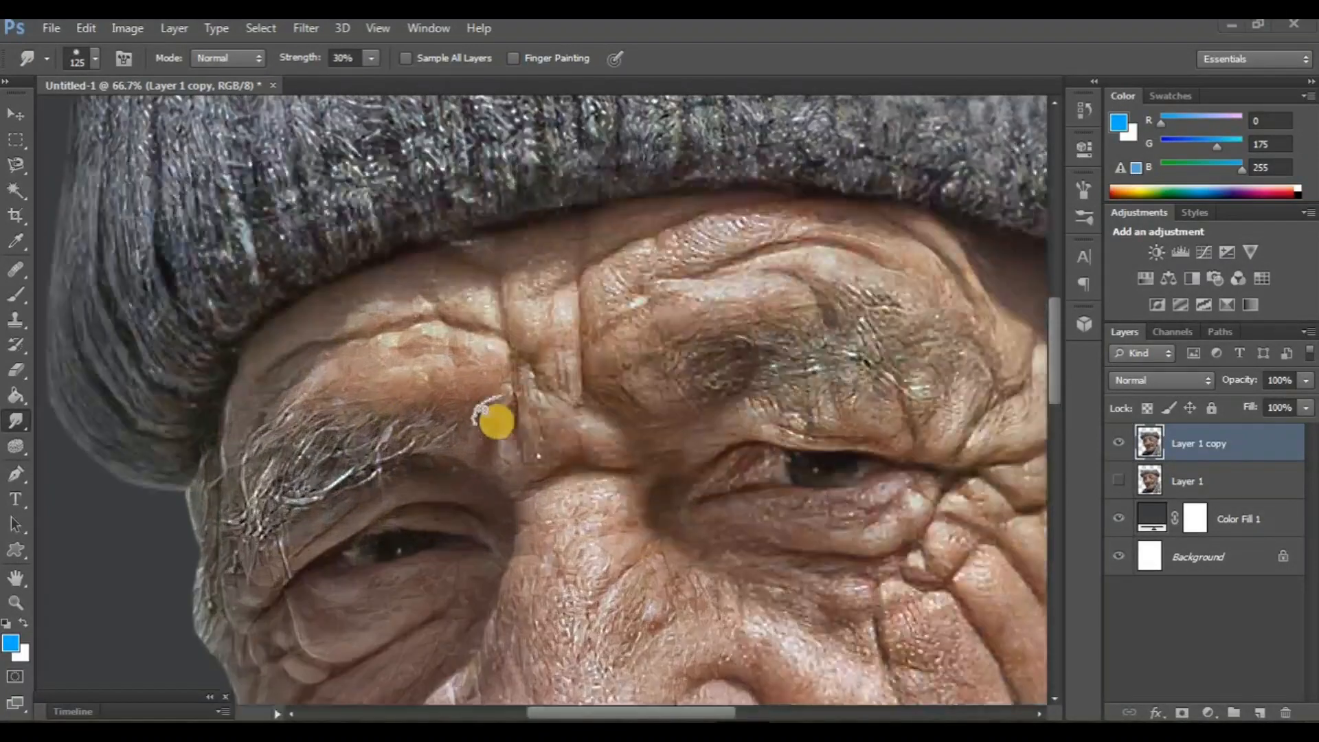
scroll(419, 432, "right", 1)
scroll(419, 433, "up", 1)
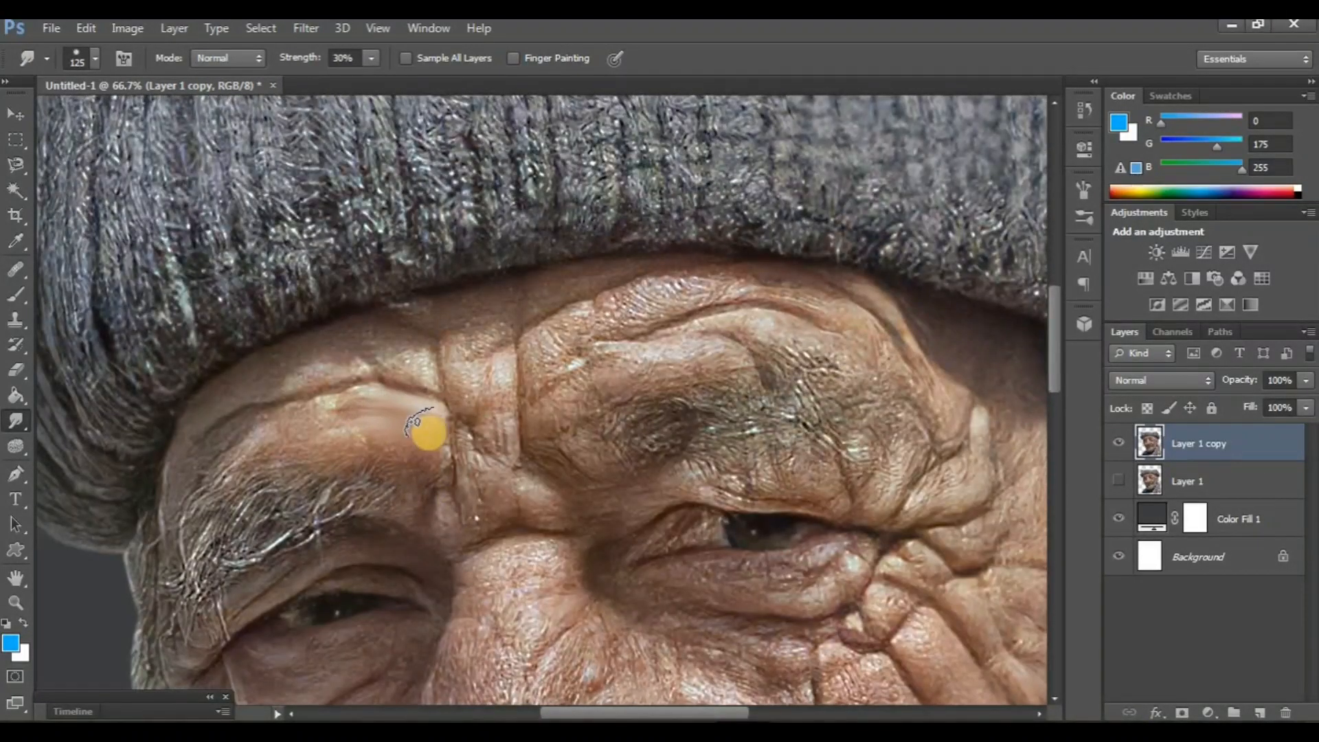
left_click_drag(300, 424, 197, 457)
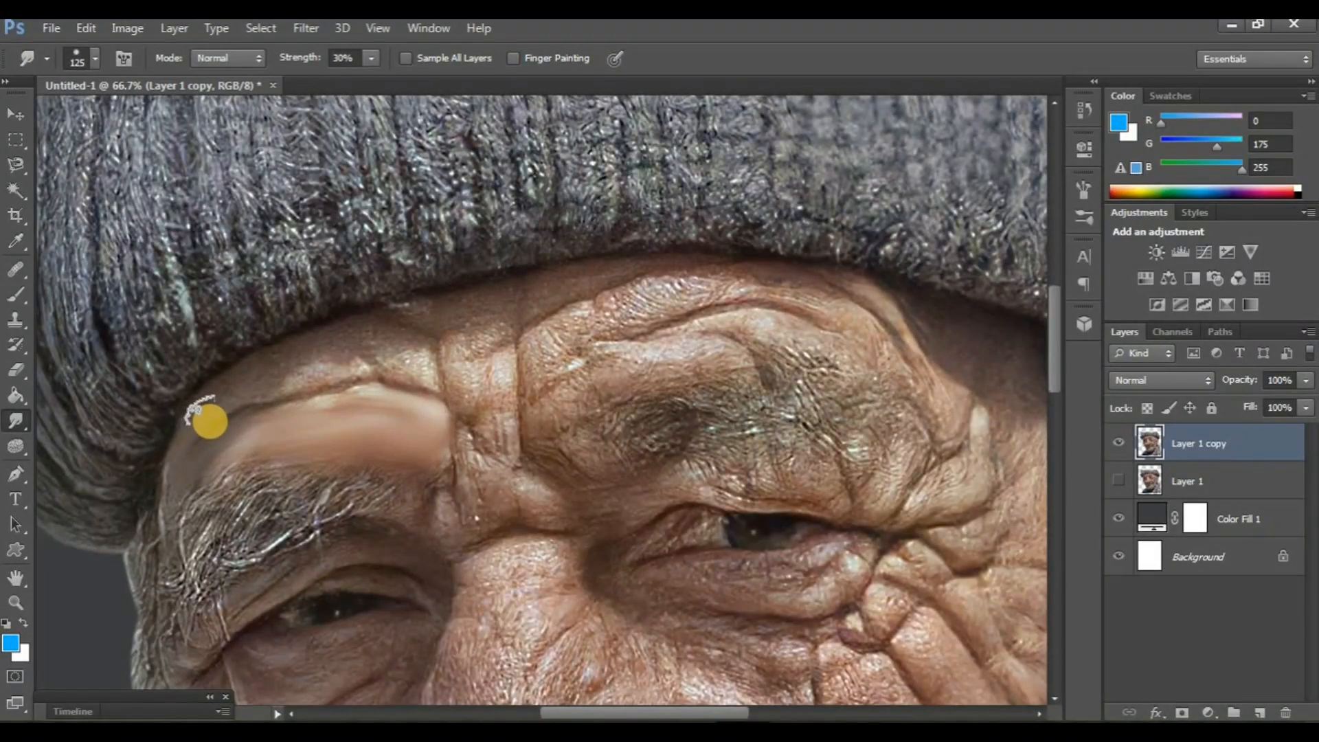
mouse_move(327, 384)
left_mouse_down()
mouse_move(418, 383)
mouse_move(417, 348)
mouse_move(339, 339)
mouse_move(407, 362)
mouse_move(261, 378)
mouse_move(349, 341)
left_mouse_up()
Smudge the forehead wrinkles above the right-hand eyebrow and the skin between the brows smooth, following the folds
scroll(462, 392, "right", 2)
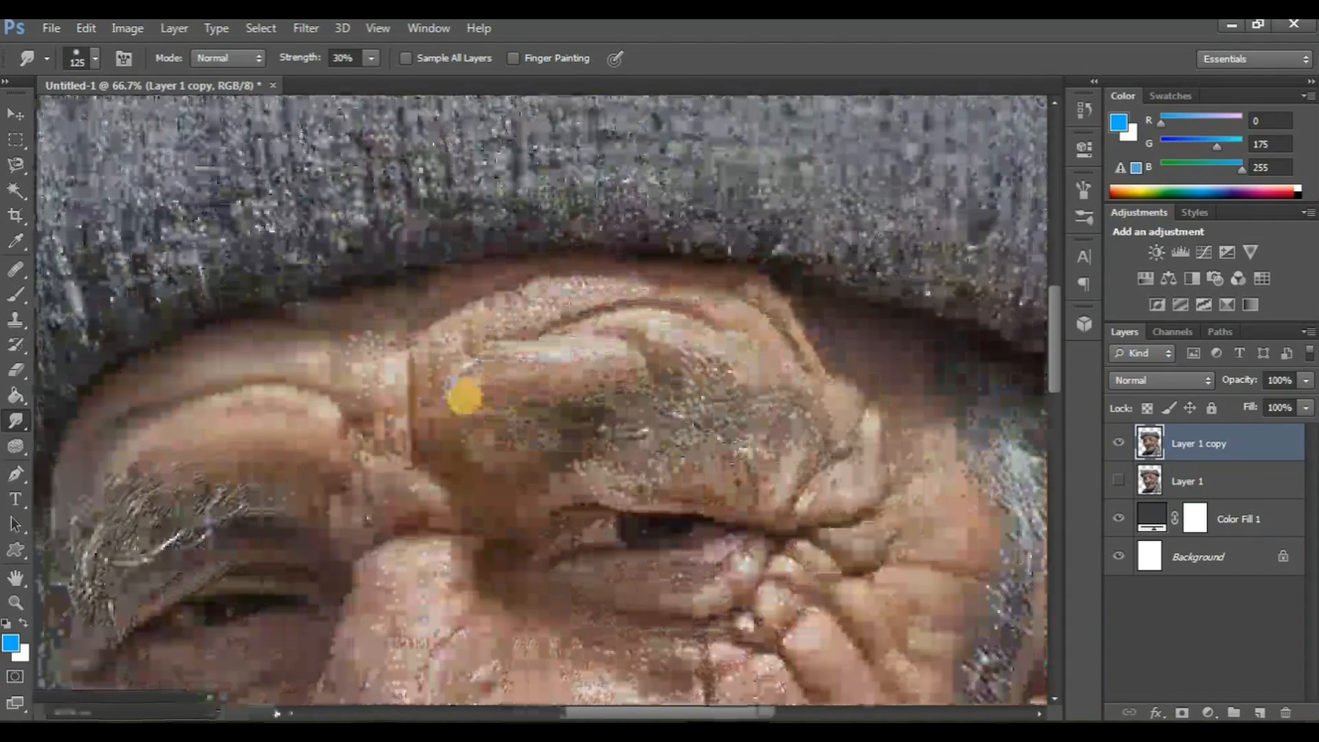
scroll(426, 364, "up", 1)
mouse_move(502, 314)
left_mouse_down()
mouse_move(607, 316)
mouse_move(707, 349)
mouse_move(586, 326)
mouse_move(656, 351)
mouse_move(559, 339)
mouse_move(475, 362)
left_mouse_up()
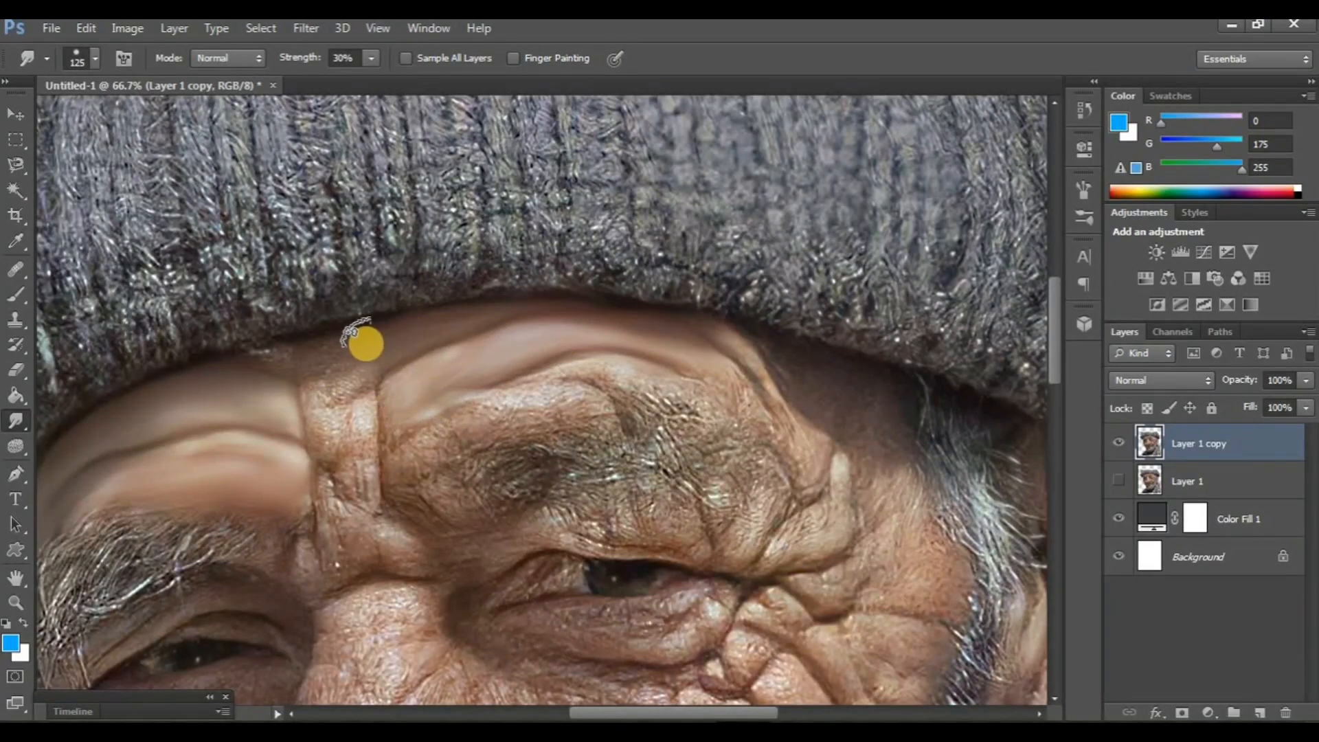
mouse_move(316, 389)
left_mouse_down()
mouse_move(372, 369)
mouse_move(294, 362)
mouse_move(278, 381)
mouse_move(347, 359)
mouse_move(361, 432)
mouse_move(353, 380)
mouse_move(314, 370)
mouse_move(325, 416)
mouse_move(393, 341)
left_mouse_up()
scroll(347, 359, "down", 1)
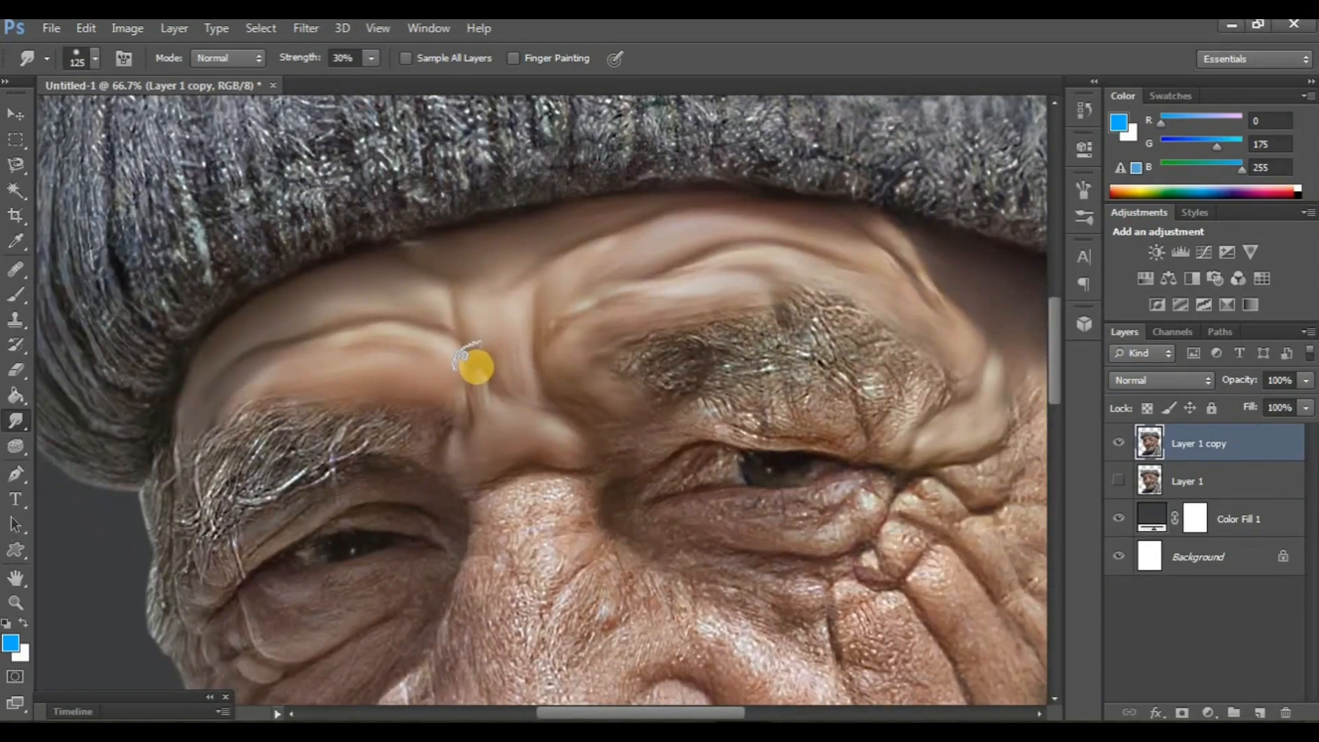
Smudge the left-hand eyebrow, eyelid and the skin beneath that eye into smooth painted strokes
scroll(490, 421, "left", 1)
scroll(488, 405, "down", 1)
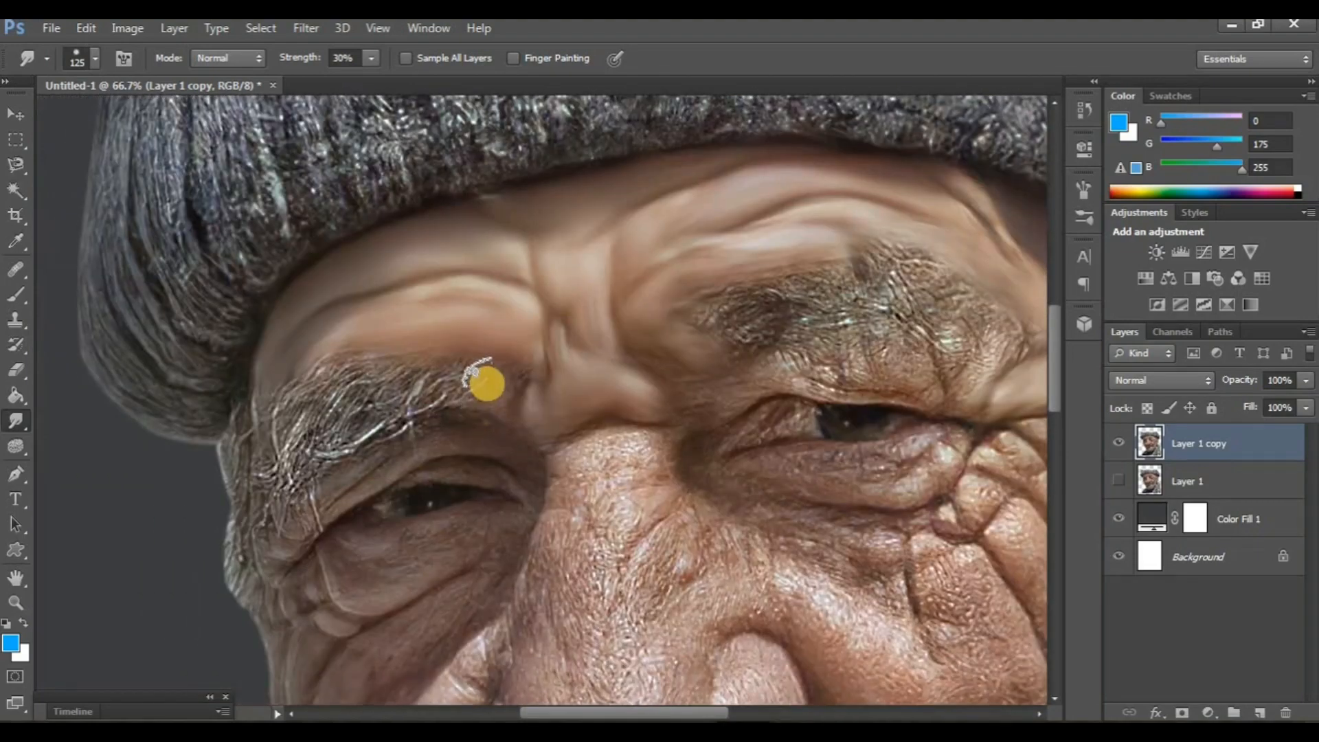
mouse_move(432, 391)
left_mouse_down()
mouse_move(407, 421)
mouse_move(371, 409)
mouse_move(385, 386)
mouse_move(406, 380)
mouse_move(345, 444)
mouse_move(346, 390)
left_mouse_up()
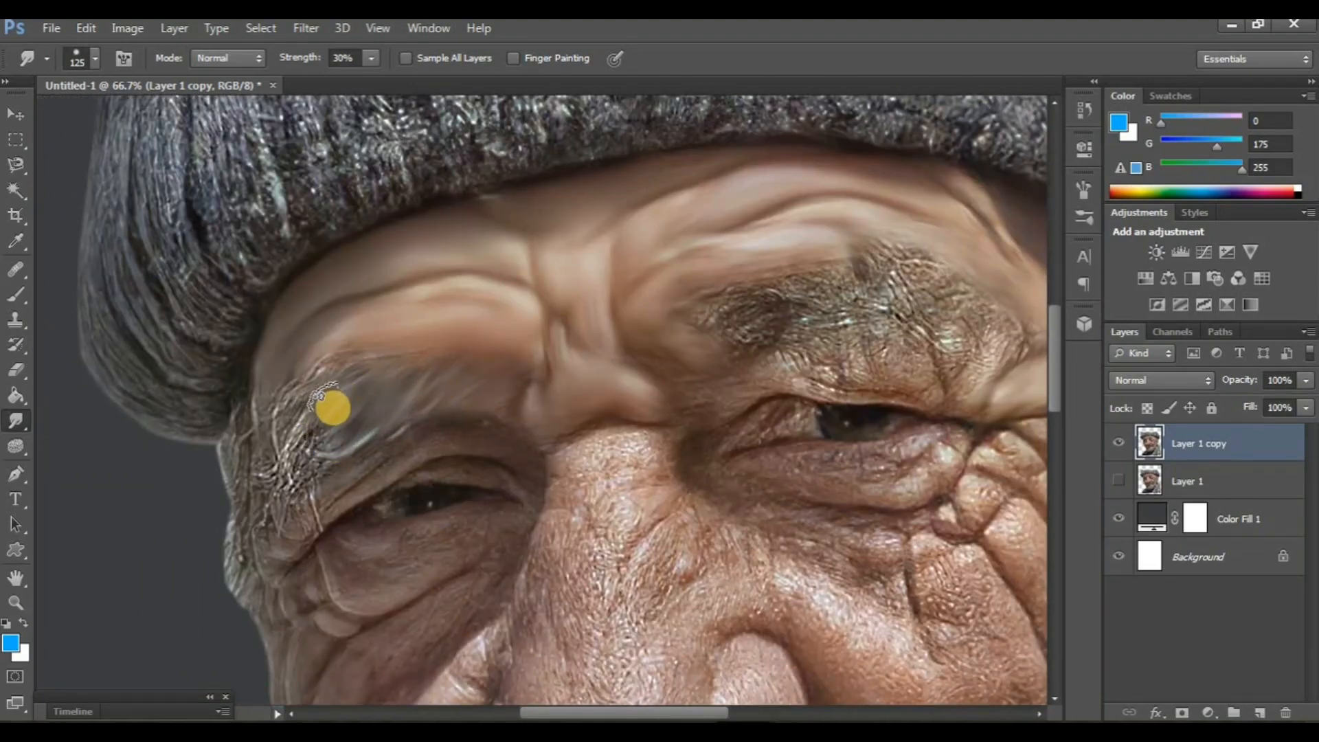
left_click_drag(283, 474, 328, 375)
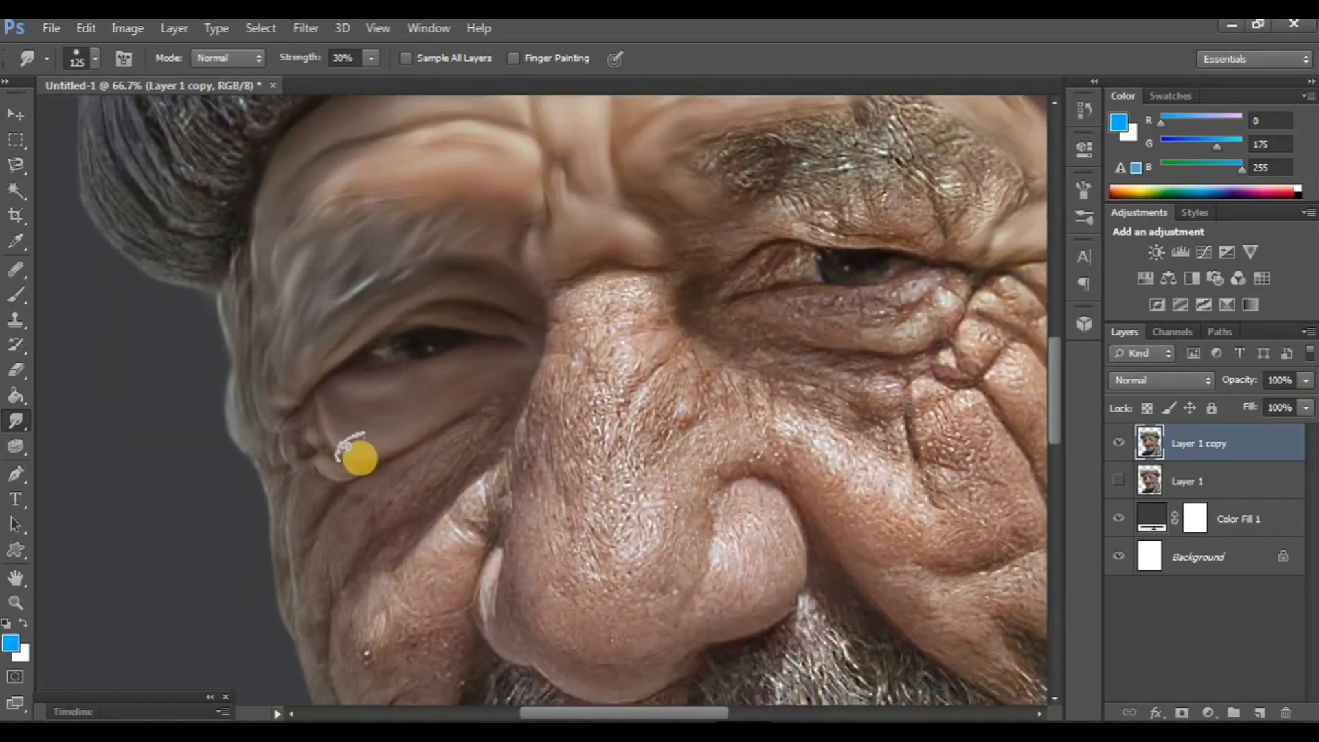
mouse_move(359, 460)
left_mouse_down()
mouse_move(462, 396)
mouse_move(509, 338)
mouse_move(443, 448)
mouse_move(327, 516)
mouse_move(384, 446)
mouse_move(336, 459)
mouse_move(283, 411)
mouse_move(275, 465)
mouse_move(310, 469)
left_mouse_up()
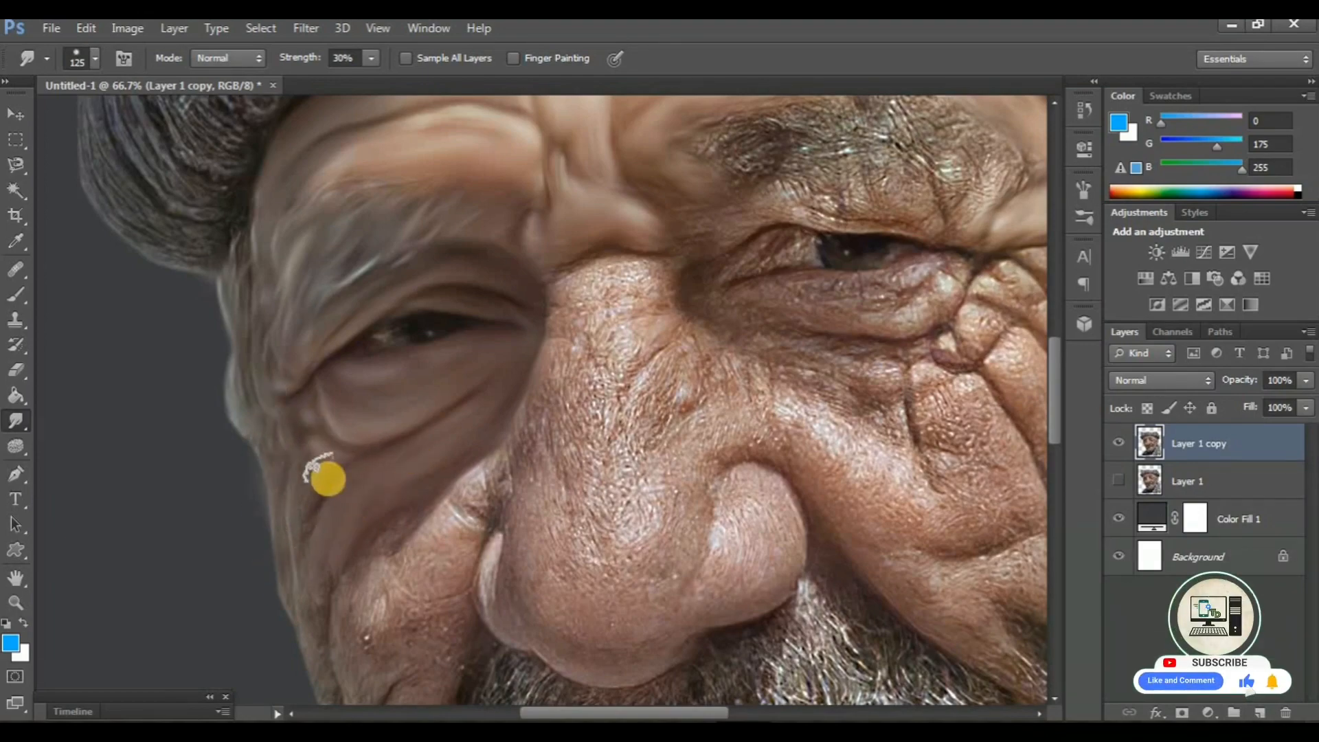
Compare the smudged copy with the original portrait by toggling layer visibility, leaving Layer 1 hidden
left_click_drag(787, 438, 632, 482)
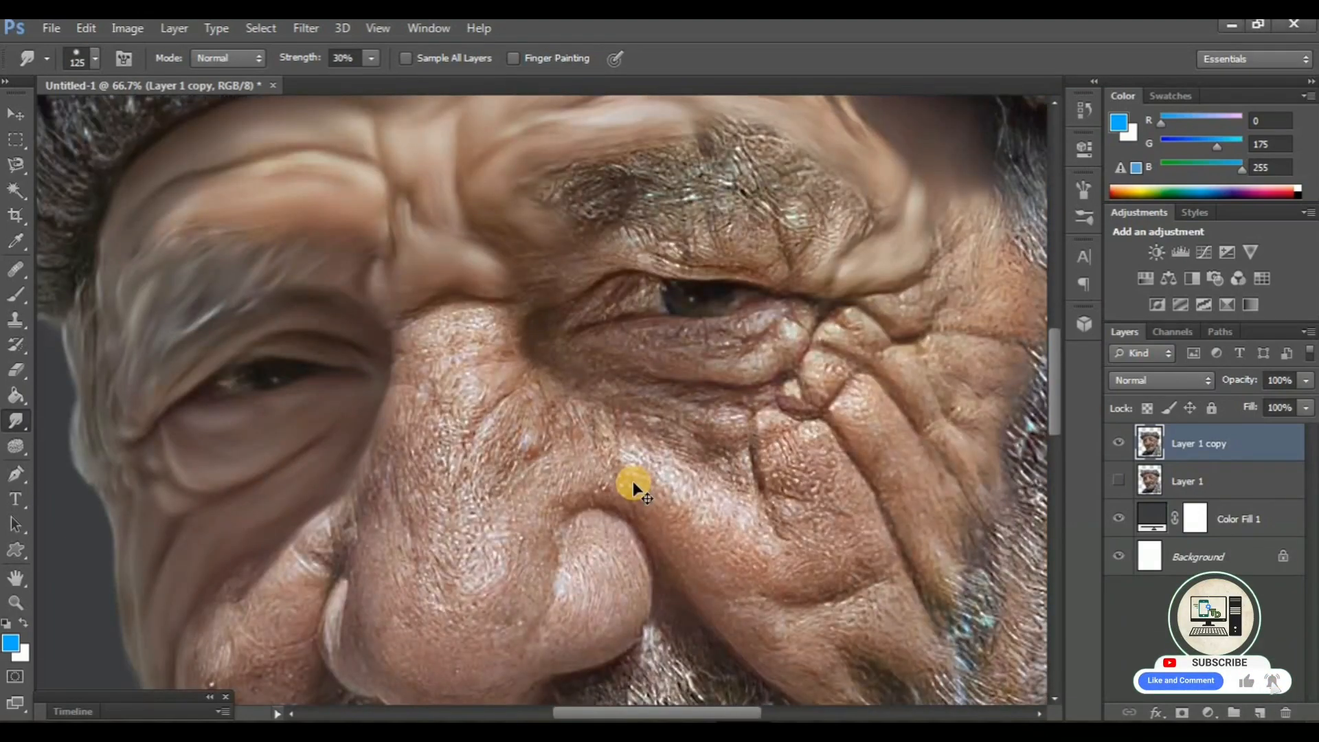
key("ctrl+minus")
key("ctrl+minus")
left_click(1119, 479)
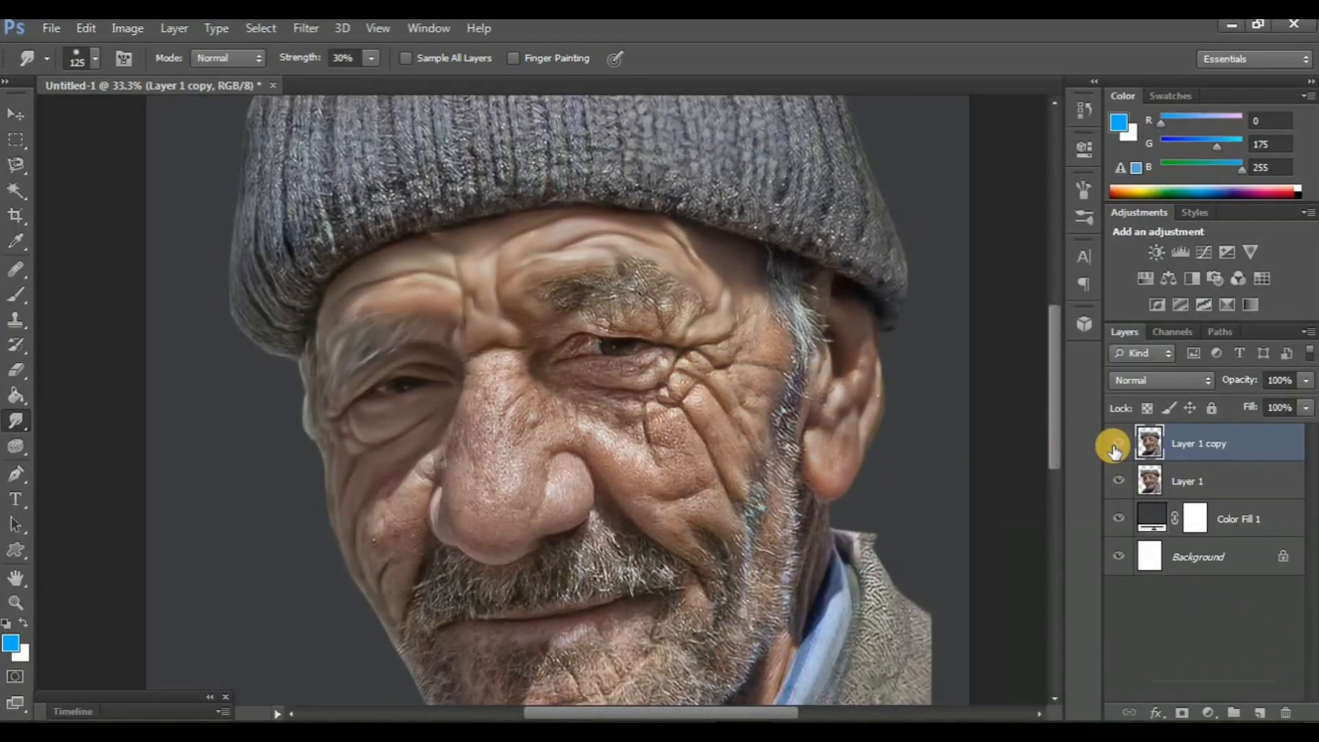
left_click(1114, 447)
left_click(1114, 446)
left_click(1114, 447)
left_click(1114, 446)
left_click(1119, 479)
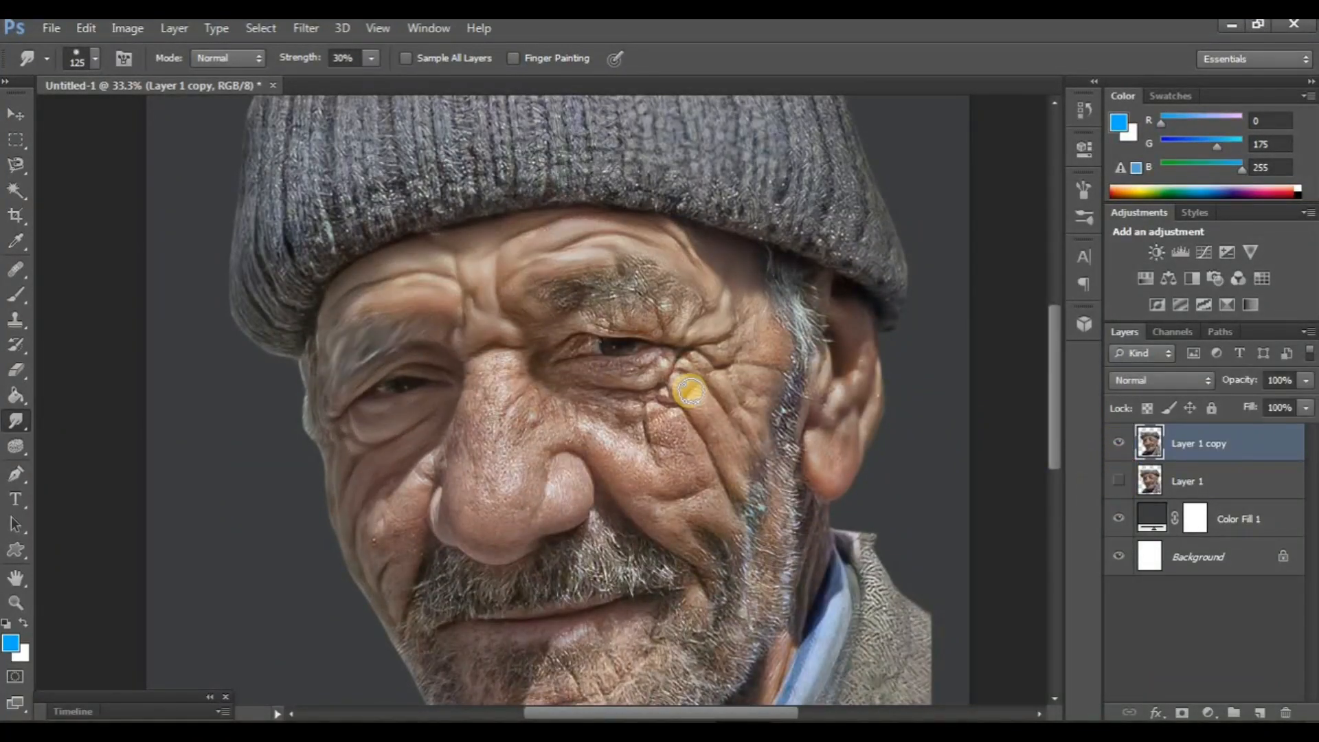
Reduce the Smudge brush to 90 px and smooth the right-hand eyebrow along its hair direction
key("ctrl+plus")
key("ctrl+plus")
key("ctrl+plus")
left_click_drag(790, 213, 677, 397)
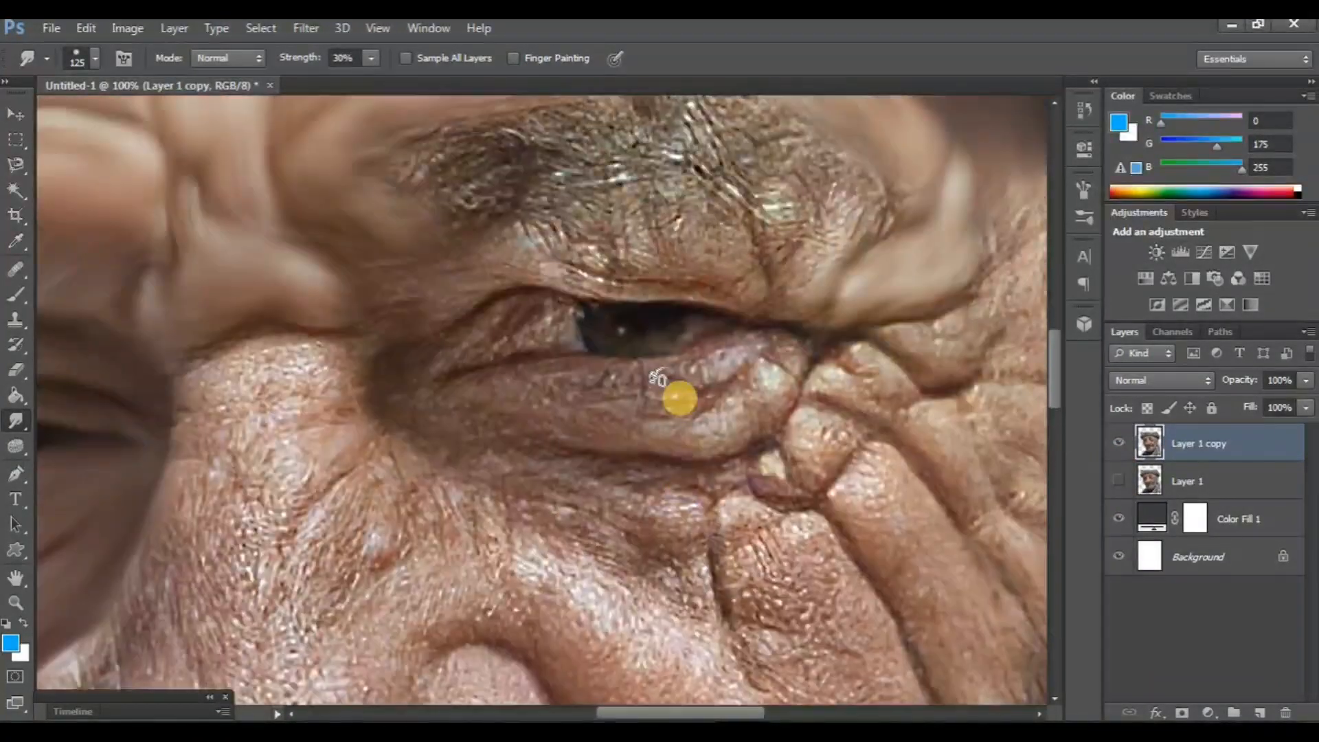
scroll(625, 374, "up", 3)
key("bracketleft")
key("bracketleft")
scroll(645, 371, "up", 1)
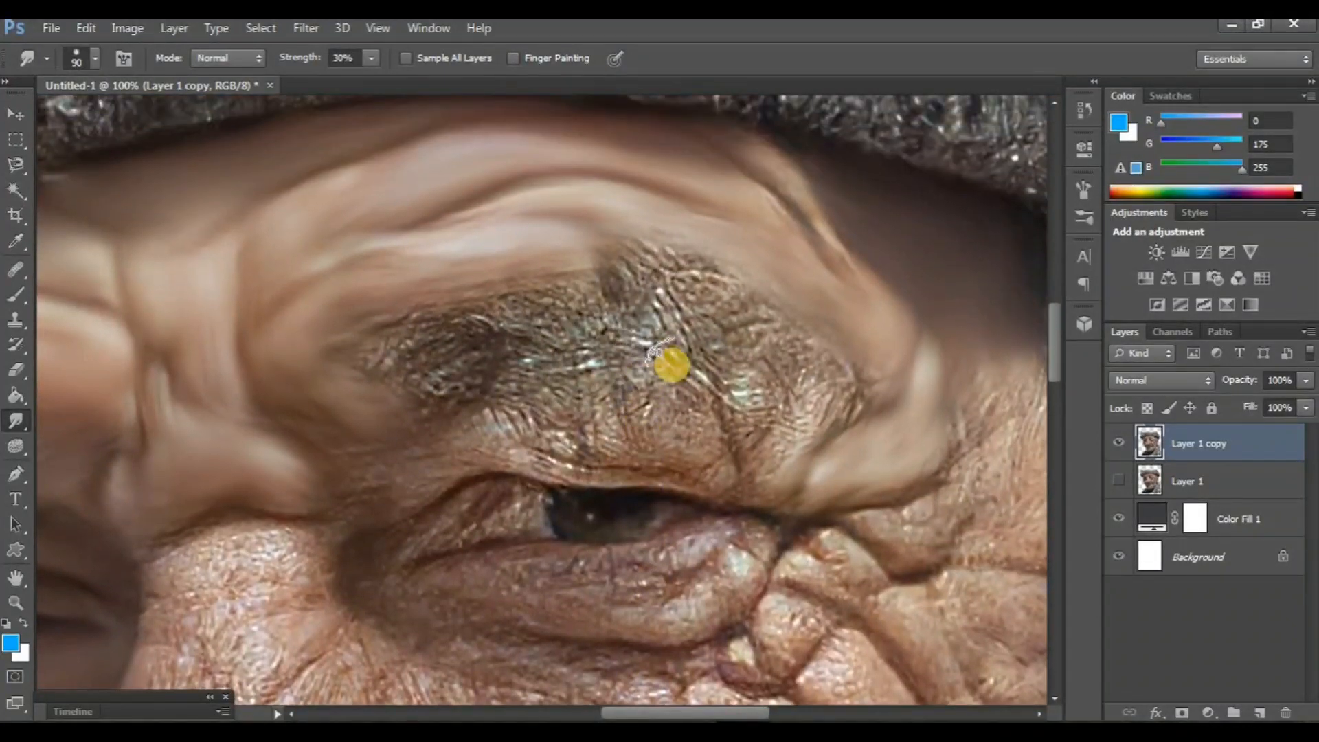
mouse_move(759, 399)
left_mouse_down()
mouse_move(674, 318)
mouse_move(780, 374)
mouse_move(707, 309)
mouse_move(743, 308)
mouse_move(653, 297)
mouse_move(828, 622)
left_mouse_up()
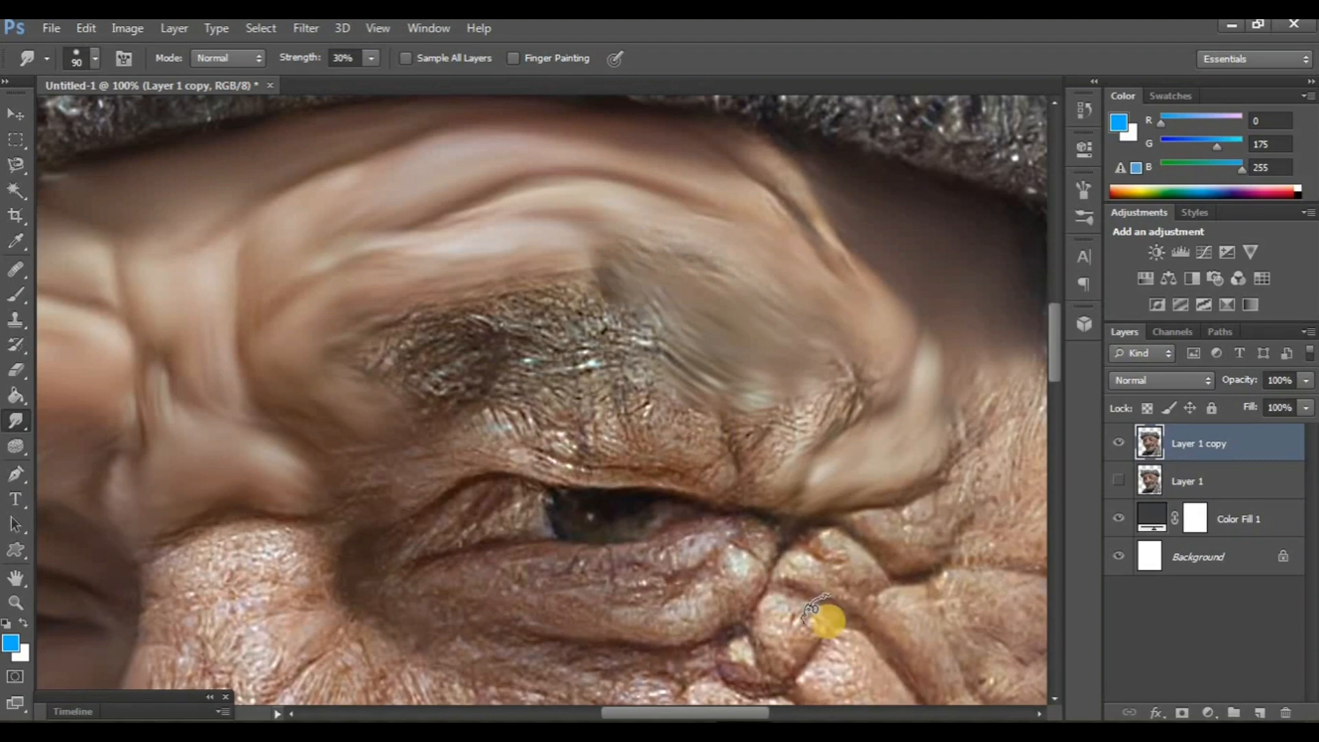
Smudge the right-hand eye's lid, inner corner, under-eye bag and the small folds at its outer corner smooth
scroll(706, 530, "down", 3)
mouse_move(633, 421)
left_mouse_down()
mouse_move(819, 374)
mouse_move(810, 402)
mouse_move(743, 447)
mouse_move(678, 458)
mouse_move(561, 445)
mouse_move(653, 469)
mouse_move(767, 464)
mouse_move(801, 437)
mouse_move(586, 411)
left_mouse_up()
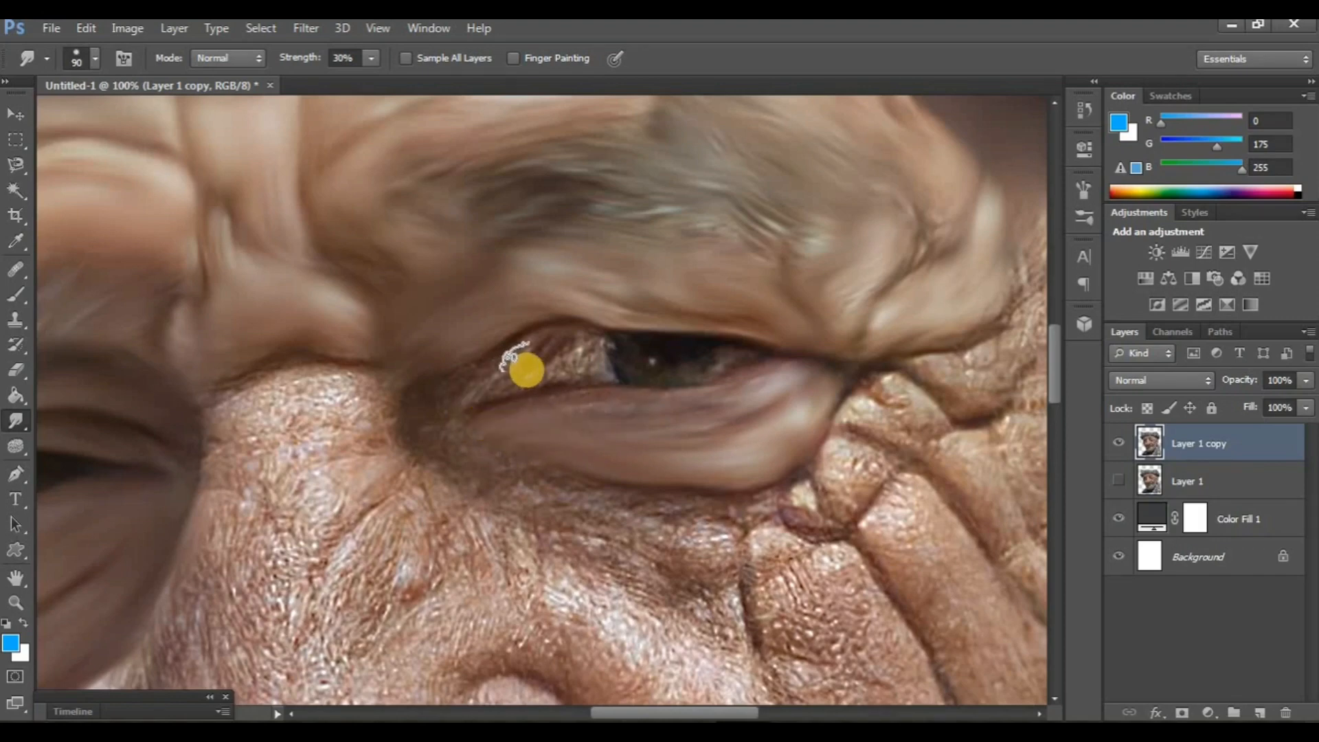
mouse_move(526, 371)
left_mouse_down()
mouse_move(509, 359)
mouse_move(426, 409)
left_mouse_up()
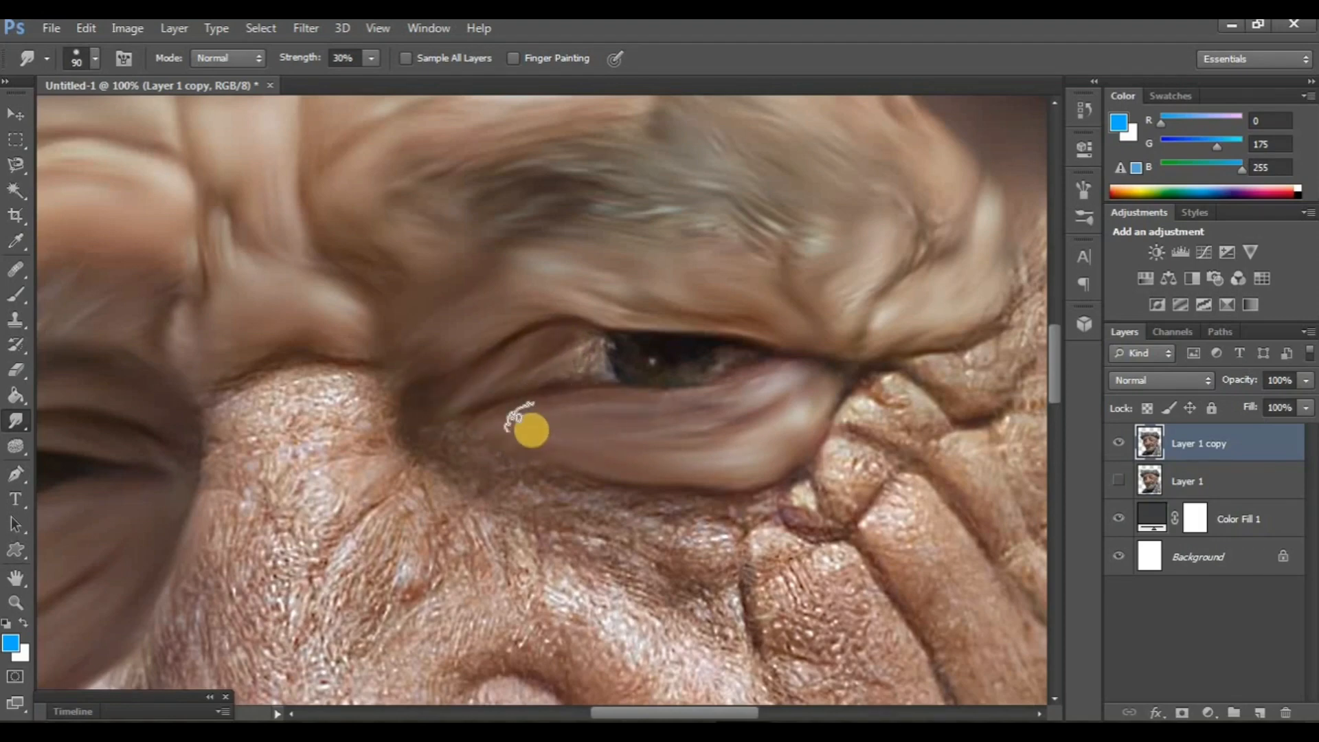
left_click_drag(494, 466, 447, 449)
mouse_move(517, 487)
left_mouse_down()
mouse_move(471, 435)
mouse_move(471, 362)
left_mouse_up()
mouse_move(462, 363)
left_mouse_down()
mouse_move(634, 368)
mouse_move(698, 346)
mouse_move(548, 384)
mouse_move(621, 417)
mouse_move(582, 430)
mouse_move(380, 365)
mouse_move(343, 330)
left_mouse_up()
left_click_drag(524, 389, 400, 389)
mouse_move(614, 353)
left_mouse_down()
mouse_move(646, 338)
mouse_move(641, 314)
mouse_move(630, 341)
mouse_move(634, 308)
mouse_move(661, 293)
mouse_move(706, 300)
mouse_move(702, 277)
mouse_move(637, 246)
mouse_move(595, 294)
left_mouse_up()
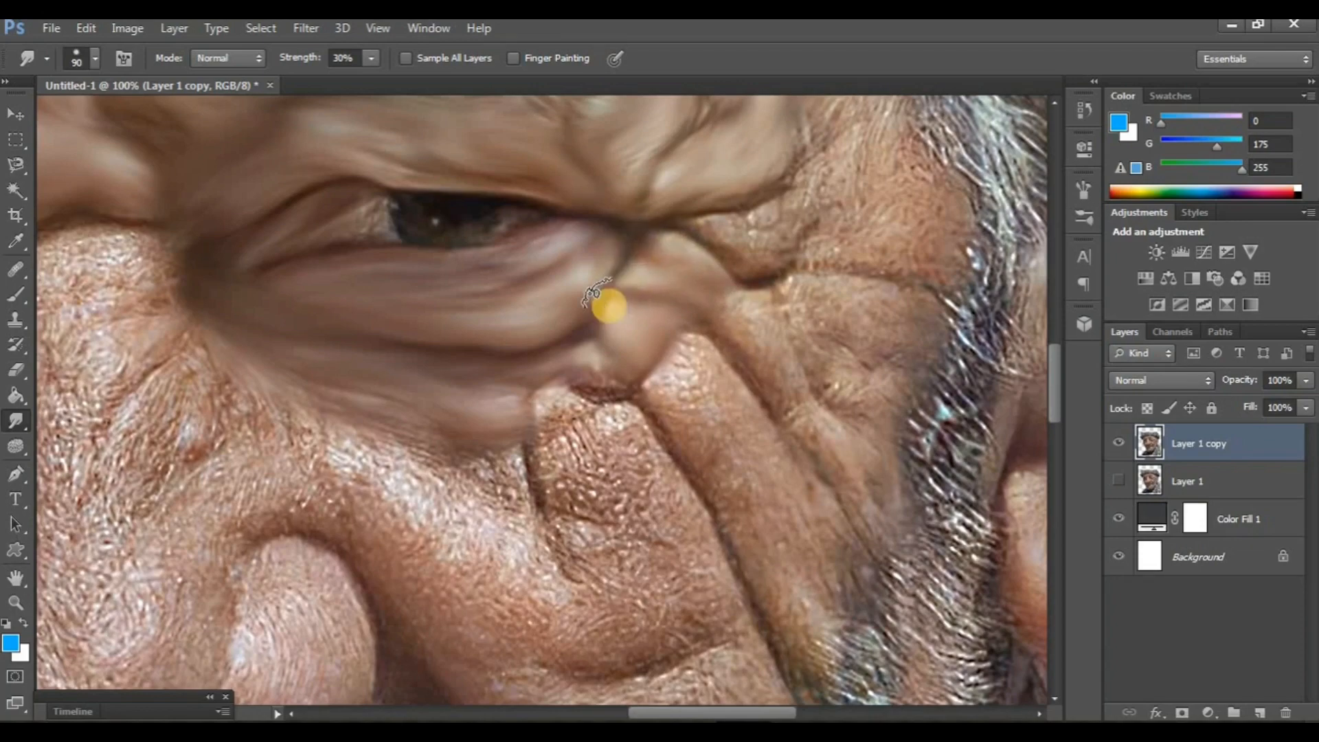
Smudge the skin texture on the bridge and upper part of the nose smooth with downward strokes
left_click_drag(90, 316, 633, 442)
left_click_drag(692, 566, 639, 436)
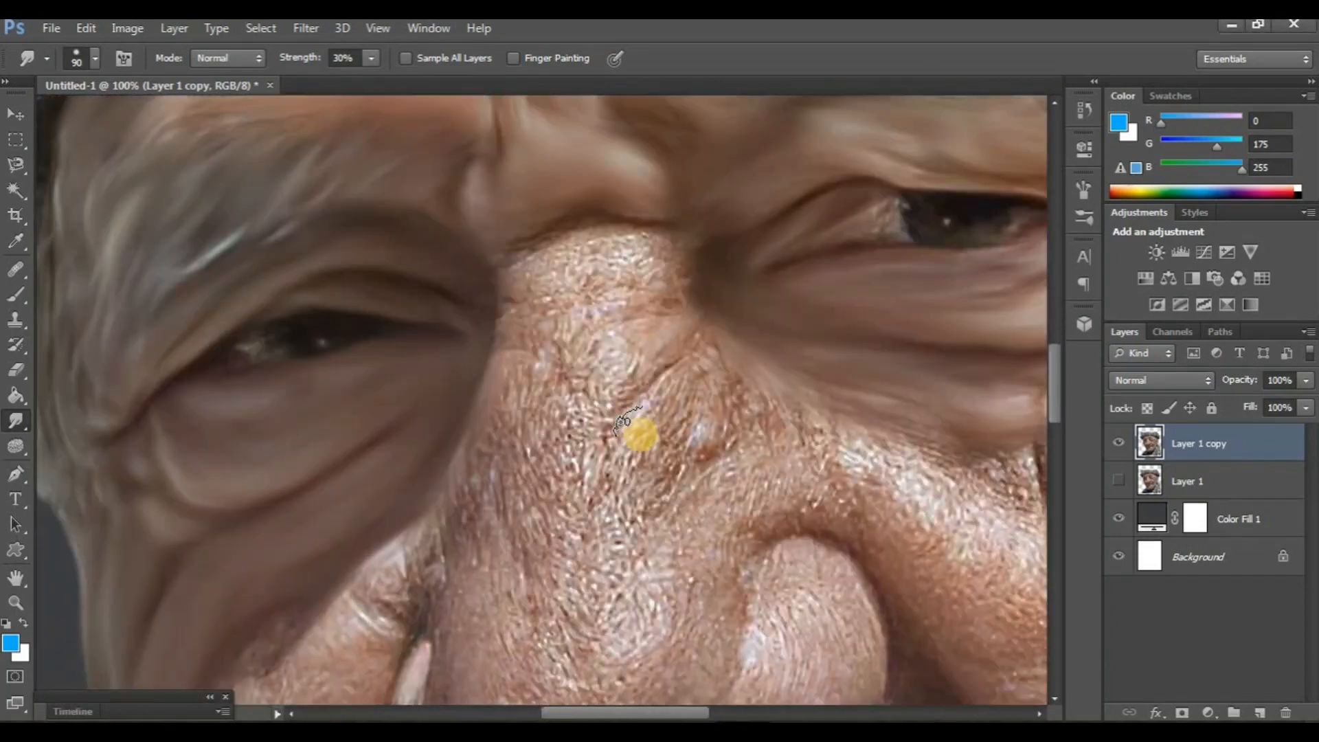
left_click_drag(604, 352, 610, 292)
mouse_move(657, 195)
left_mouse_down()
mouse_move(559, 183)
mouse_move(517, 206)
mouse_move(495, 318)
mouse_move(585, 213)
mouse_move(596, 233)
left_mouse_up()
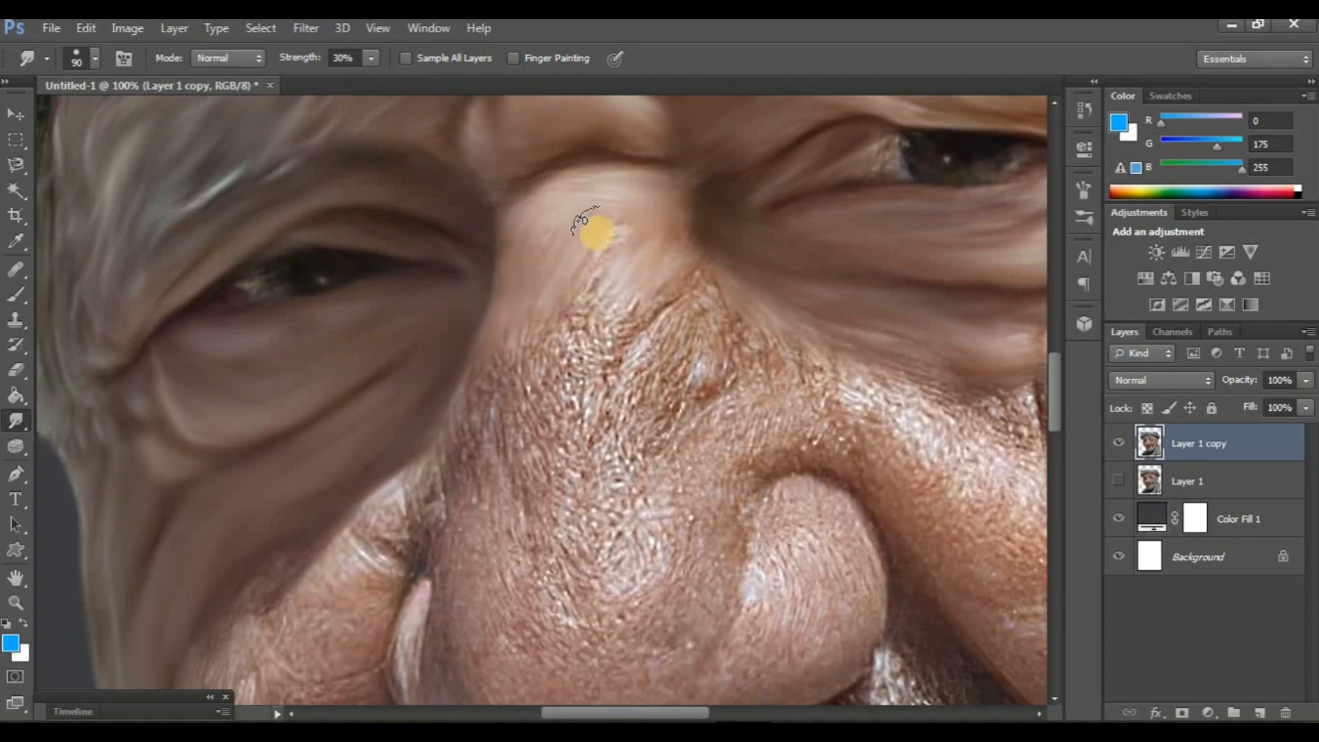
left_click_drag(567, 314, 516, 166)
left_click_drag(666, 309, 618, 247)
mouse_move(633, 244)
left_mouse_down()
mouse_move(593, 321)
mouse_move(645, 218)
mouse_move(616, 237)
mouse_move(554, 360)
mouse_move(557, 233)
left_mouse_up()
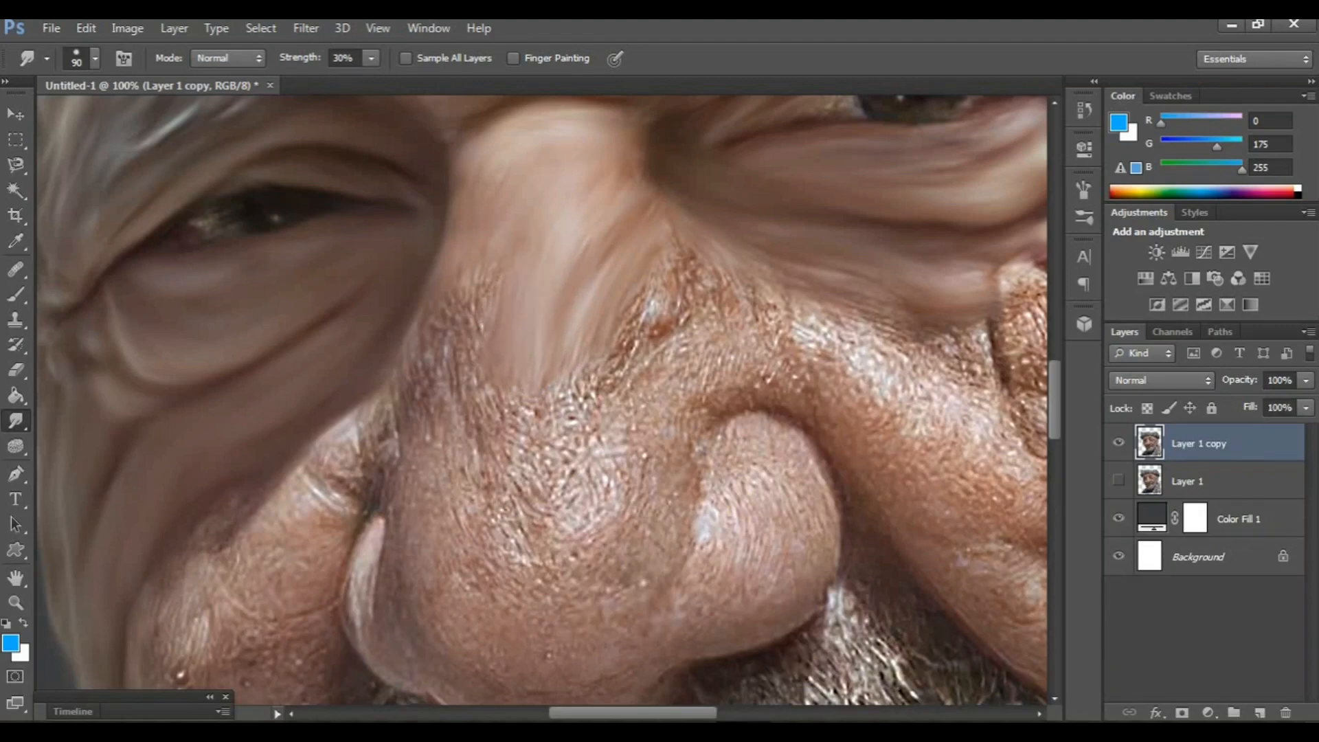
Smudge the lower nose, including the tip and the right-hand nostril, into smooth skin
mouse_move(605, 481)
left_mouse_down()
mouse_move(566, 322)
mouse_move(550, 440)
mouse_move(518, 466)
mouse_move(568, 321)
left_mouse_up()
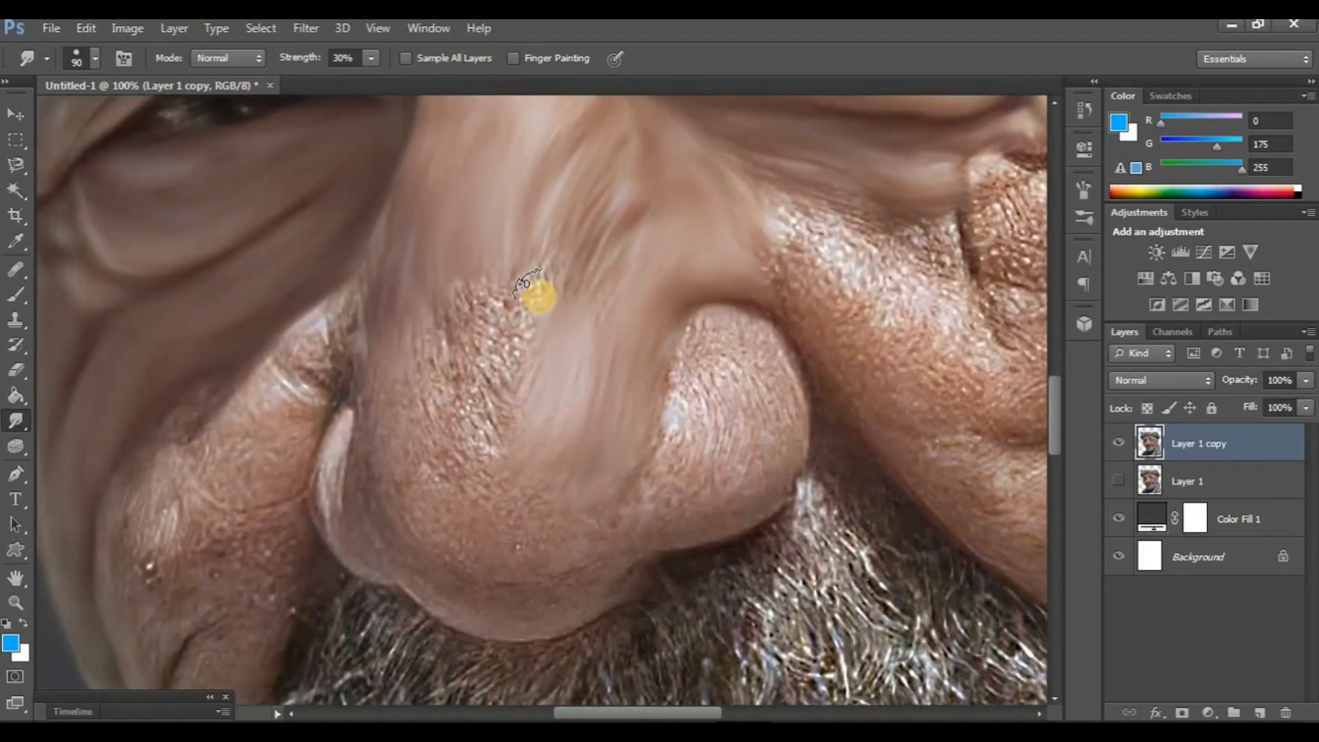
left_click_drag(481, 401, 430, 338)
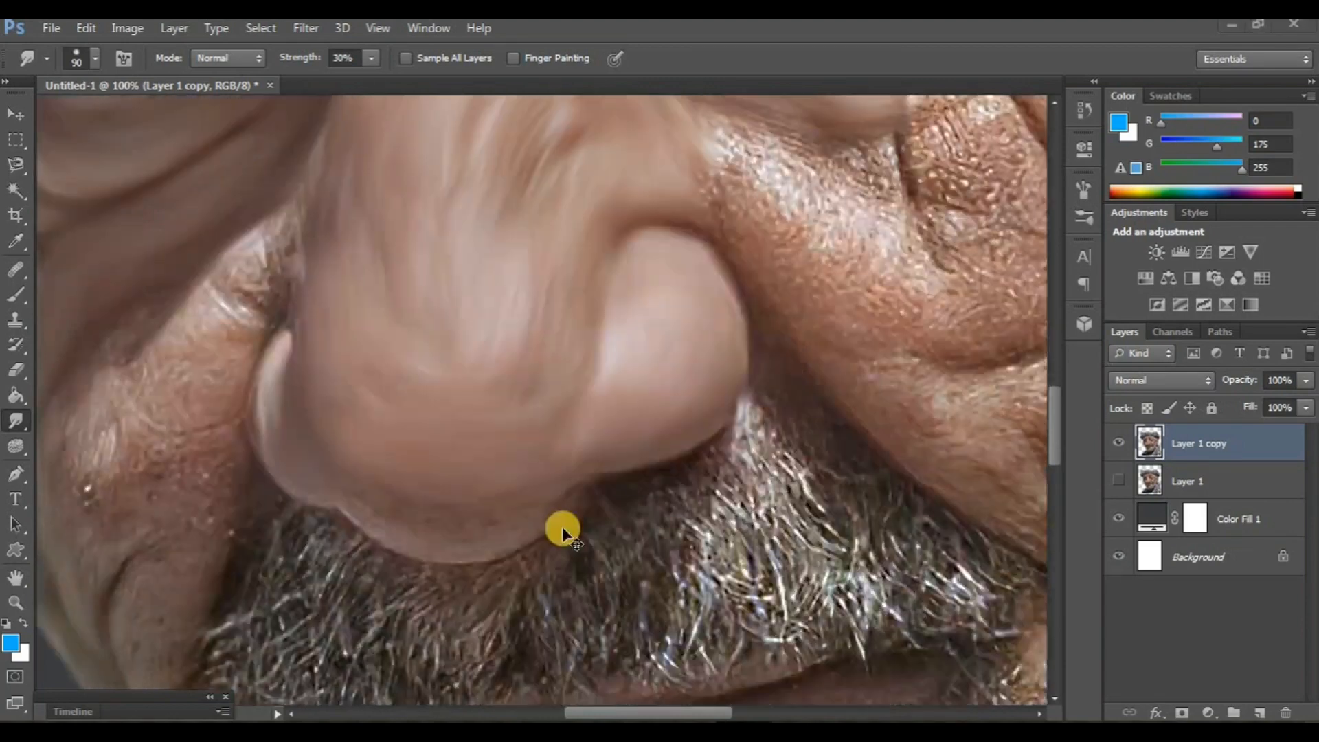
left_click_drag(563, 531, 566, 525)
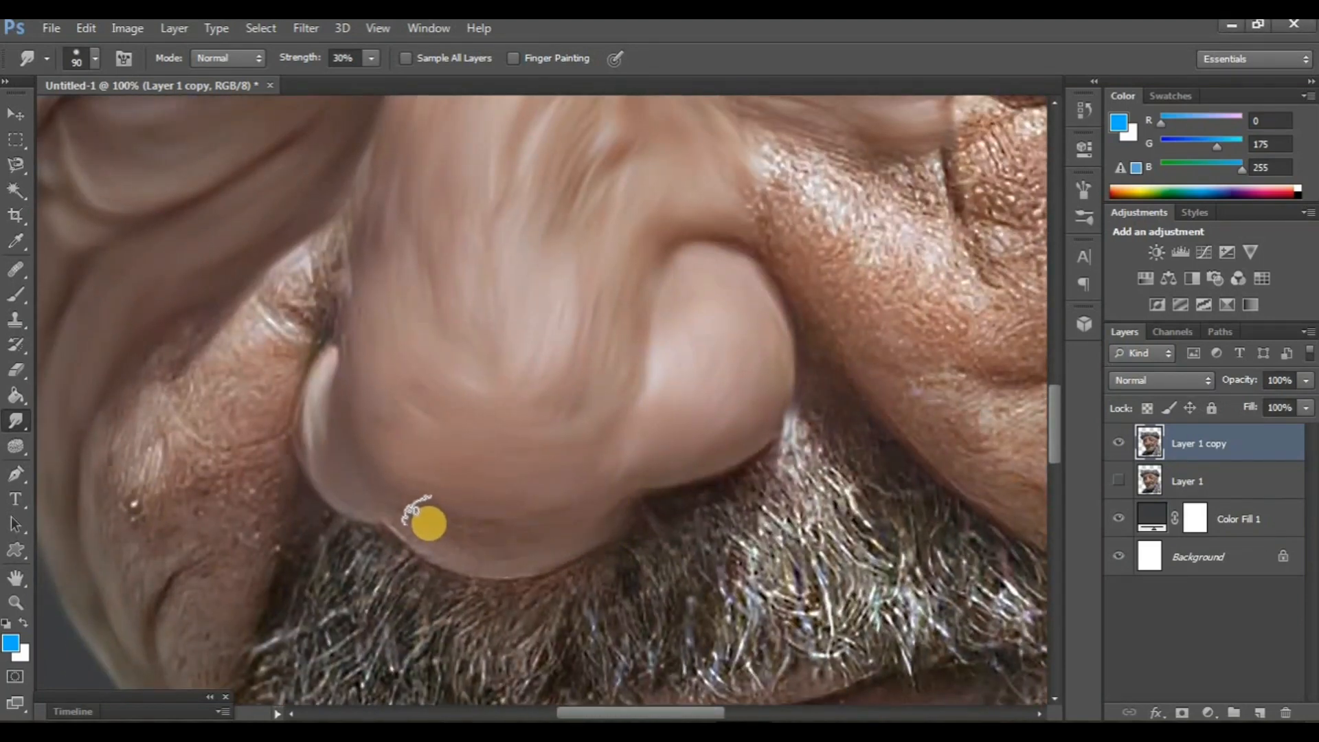
mouse_move(429, 523)
left_mouse_down()
mouse_move(531, 538)
mouse_move(564, 519)
mouse_move(426, 512)
mouse_move(345, 474)
mouse_move(328, 389)
mouse_move(596, 465)
mouse_move(747, 601)
left_mouse_up()
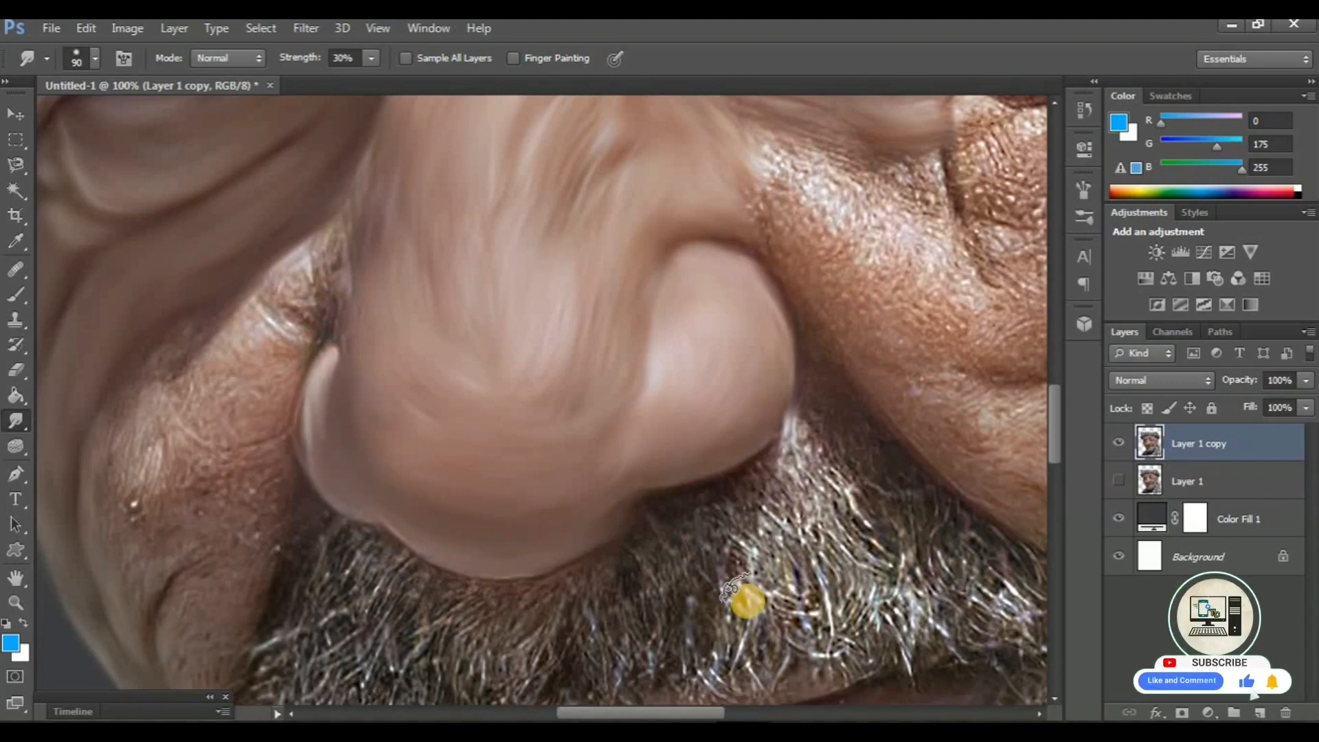
Show Layer 1 and toggle the visibility of Layer 1 copy to compare the smudged face with the original
key("ctrl+minus")
key("ctrl+minus")
key("ctrl+minus")
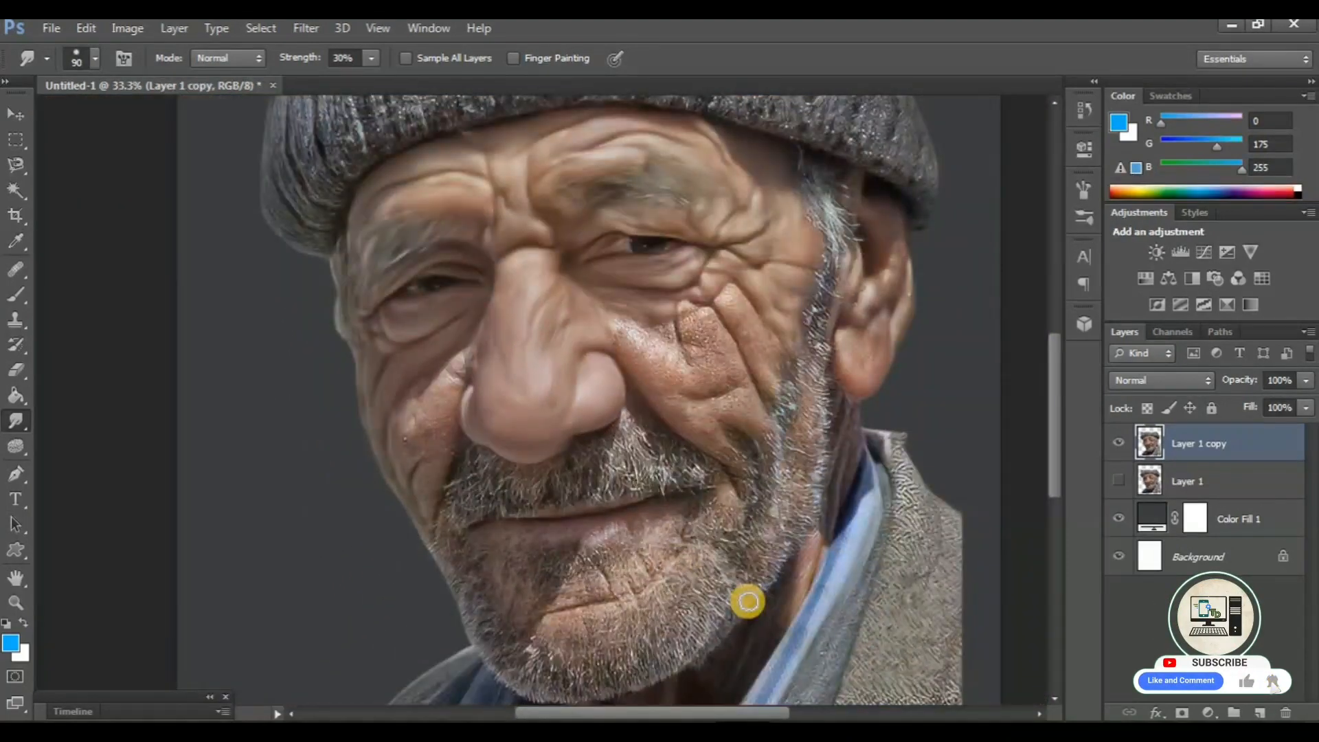
left_click(1118, 483)
left_click(1119, 445)
left_click(1119, 445)
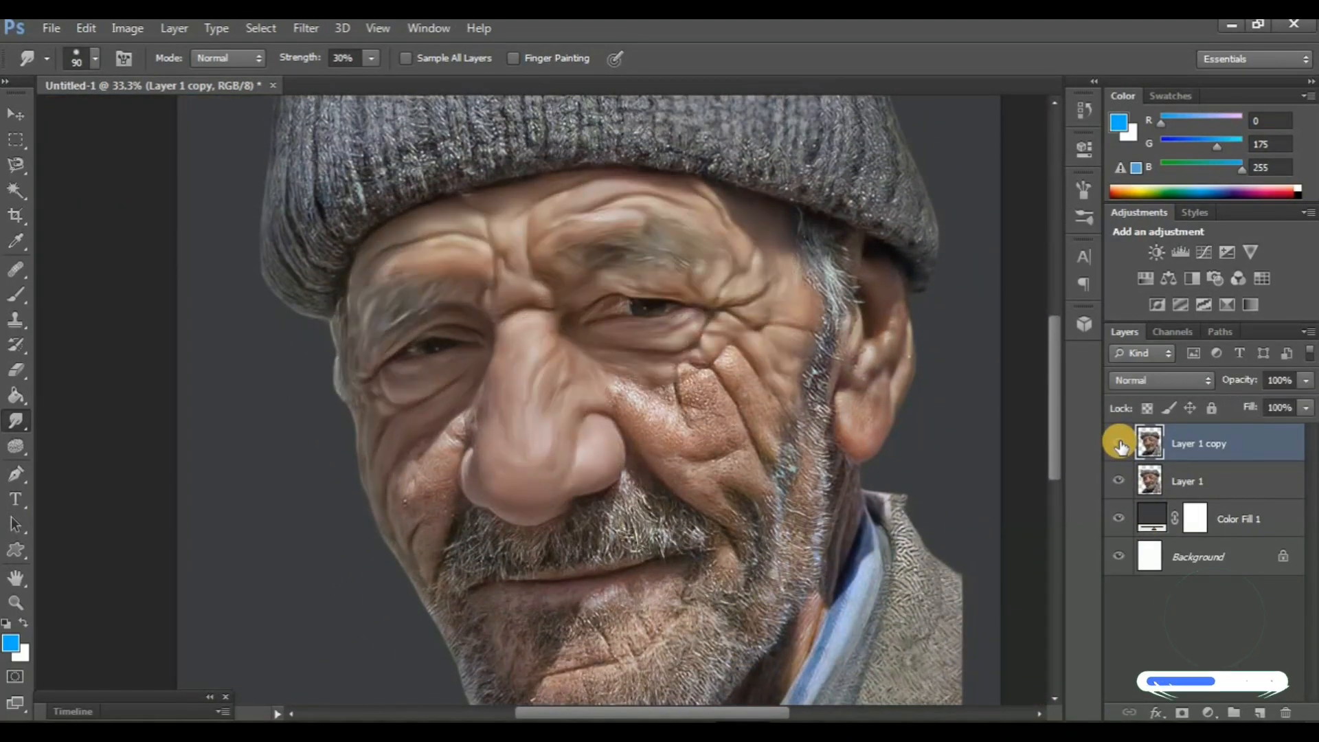
left_click(1119, 445)
left_click(1119, 445)
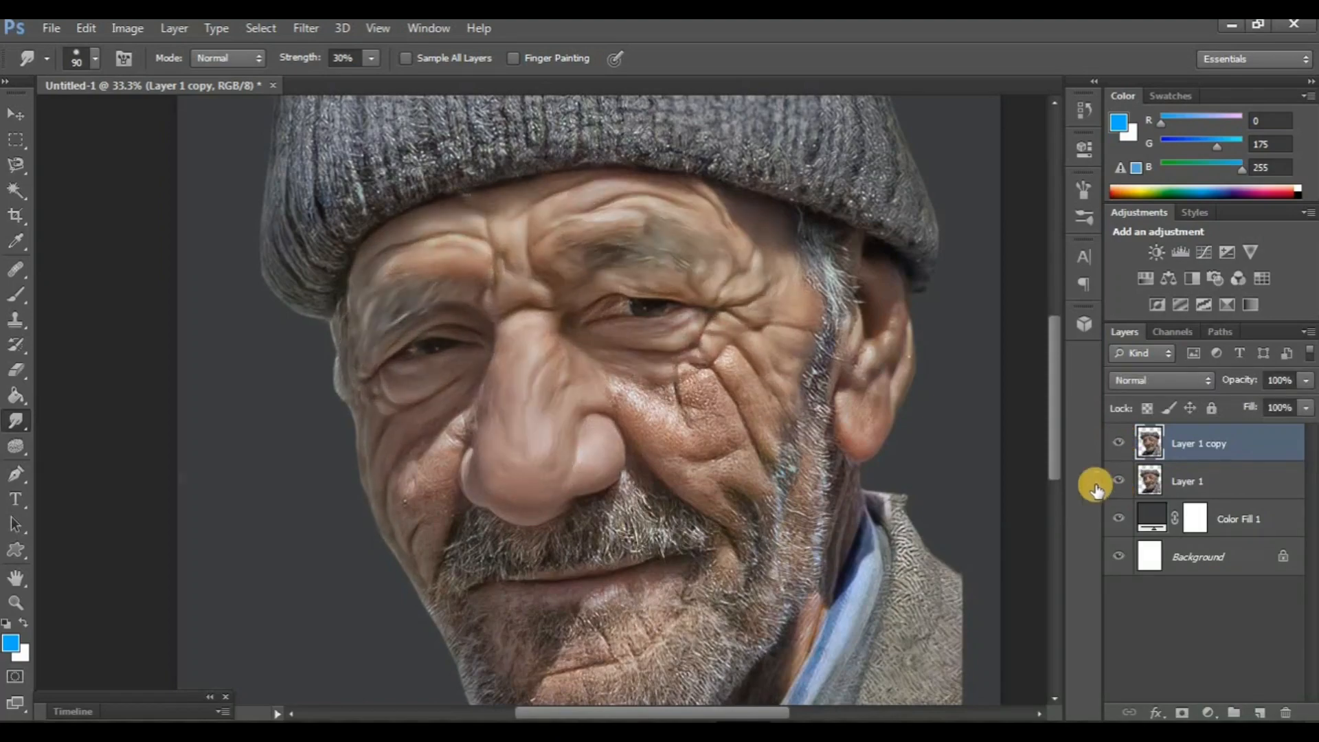
Smudge the textured skin of the left-hand cheek beside the nose smooth, down to the edge of the moustache
key("ctrl+plus")
key("ctrl+plus")
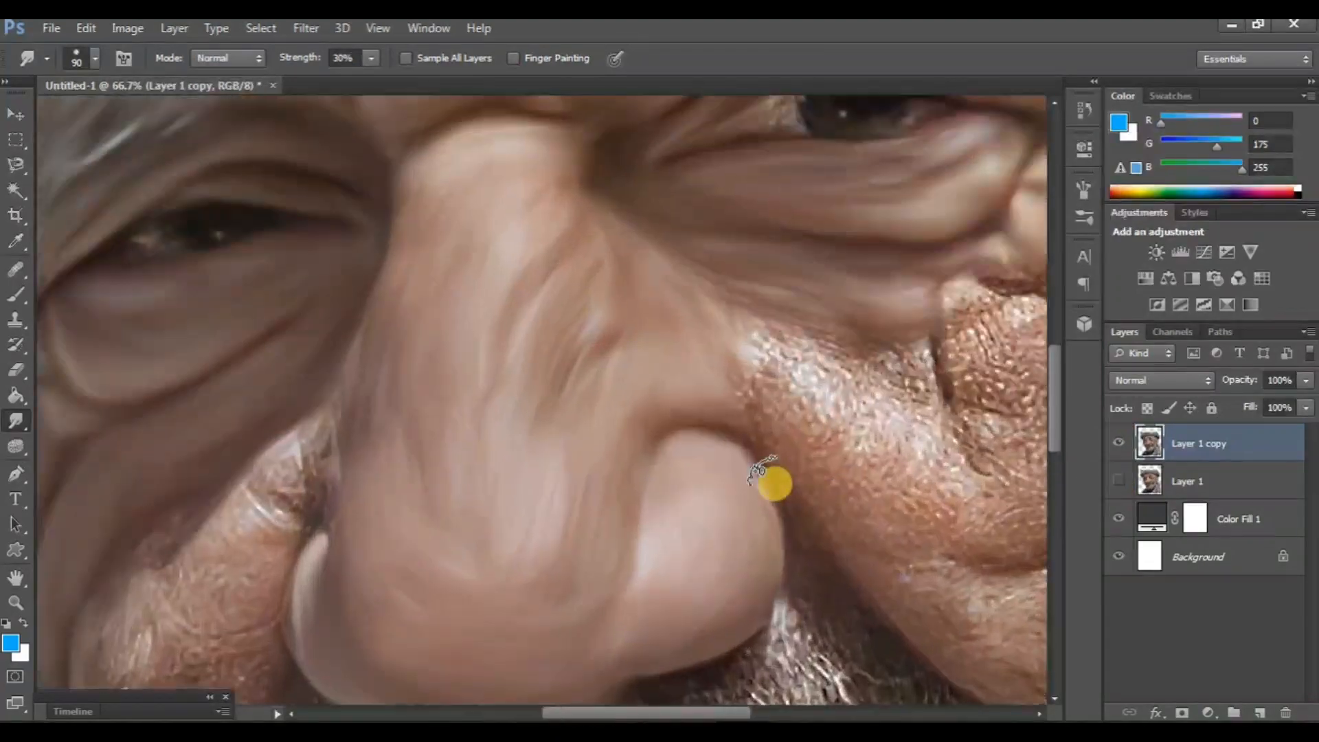
scroll(689, 470, "left", 4)
scroll(687, 469, "down", 3)
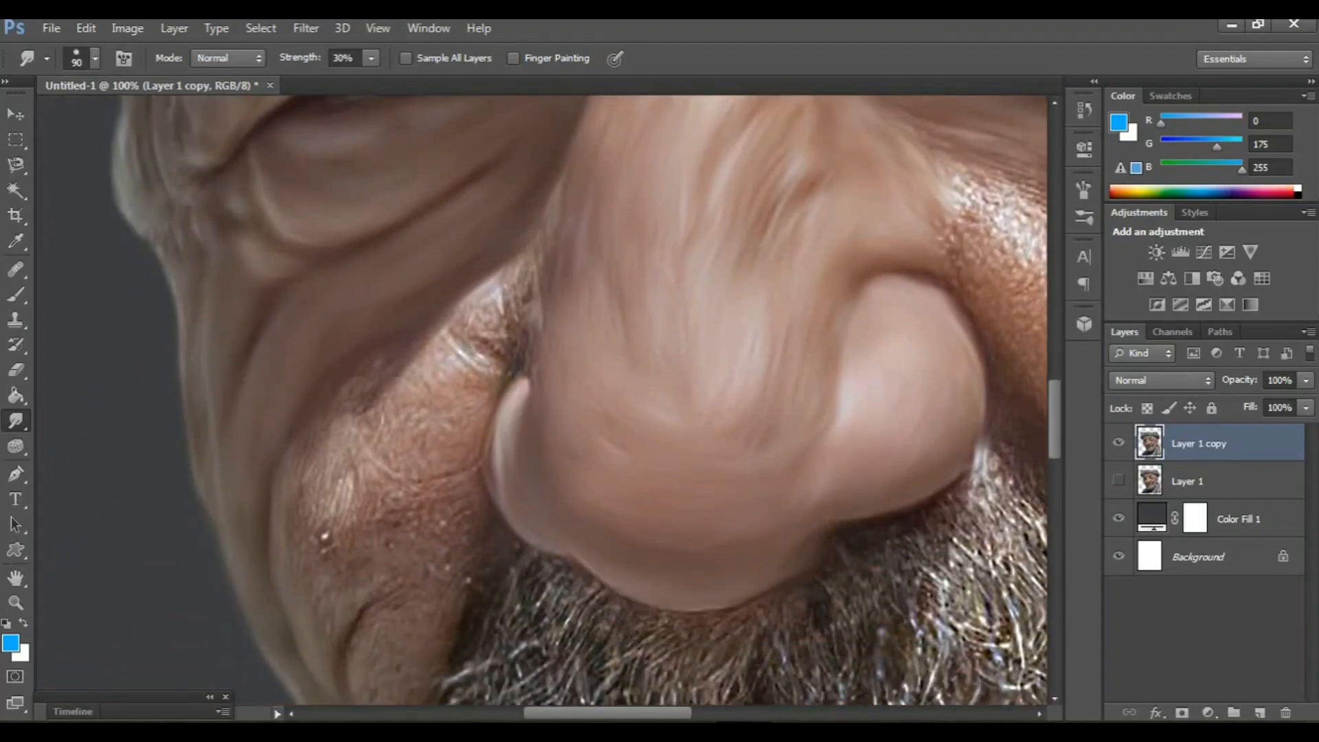
scroll(194, 358, "up", 1)
scroll(193, 357, "right", 1)
scroll(466, 407, "left", 1)
scroll(466, 407, "down", 2)
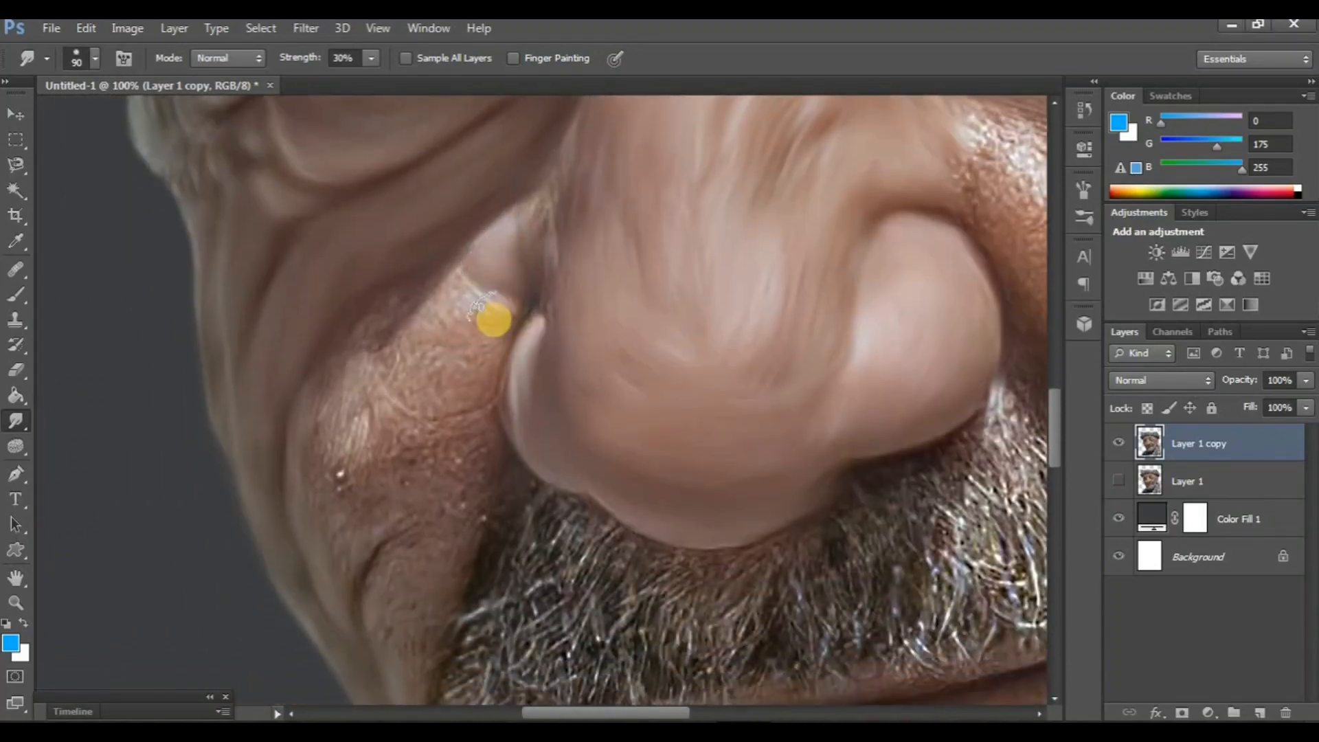
left_click_drag(481, 306, 456, 374)
mouse_move(412, 414)
left_mouse_down()
mouse_move(426, 356)
mouse_move(388, 394)
mouse_move(429, 290)
mouse_move(395, 307)
mouse_move(344, 394)
mouse_move(450, 416)
left_mouse_up()
scroll(720, 552, "down", 2)
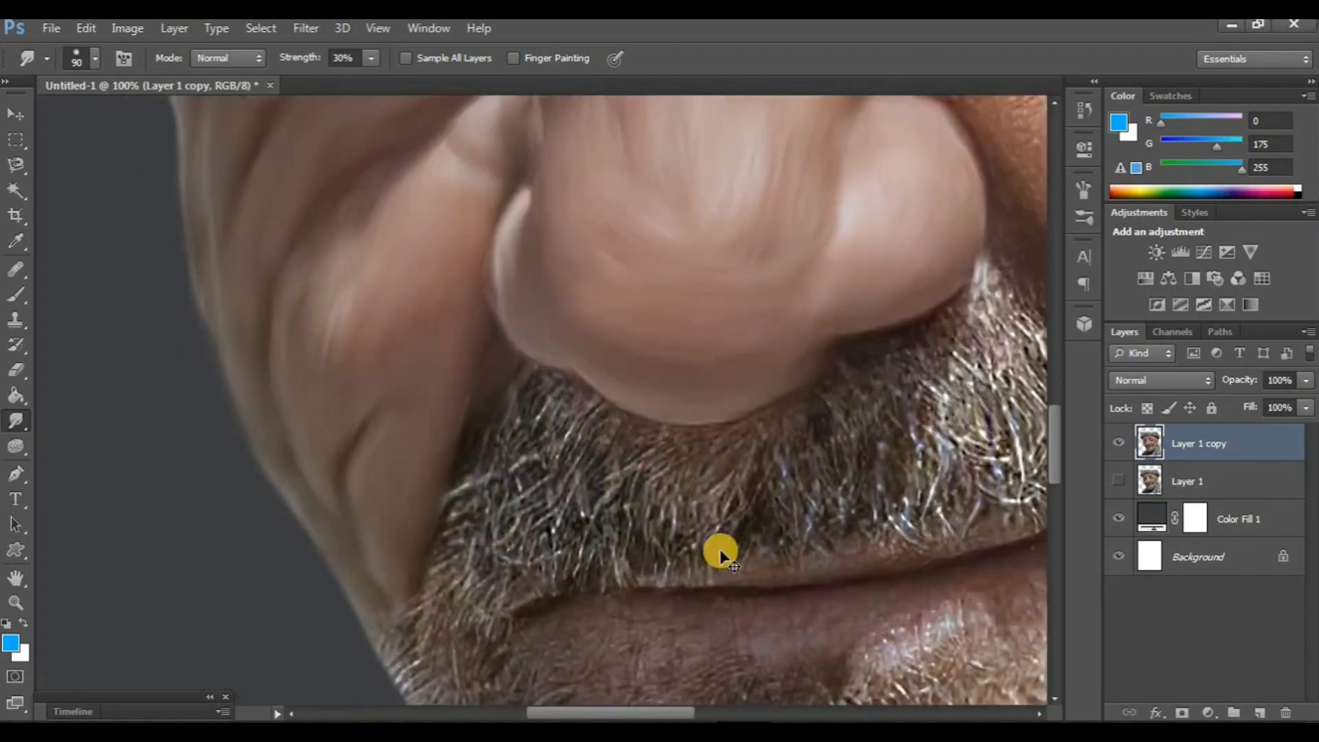
Smudge the right-hand cheek and its folds smooth, from below the eye down to the edges of the moustache and beard
scroll(720, 552, "right", 5)
scroll(723, 546, "up", 4)
scroll(723, 547, "right", 5)
scroll(824, 427, "up", 2)
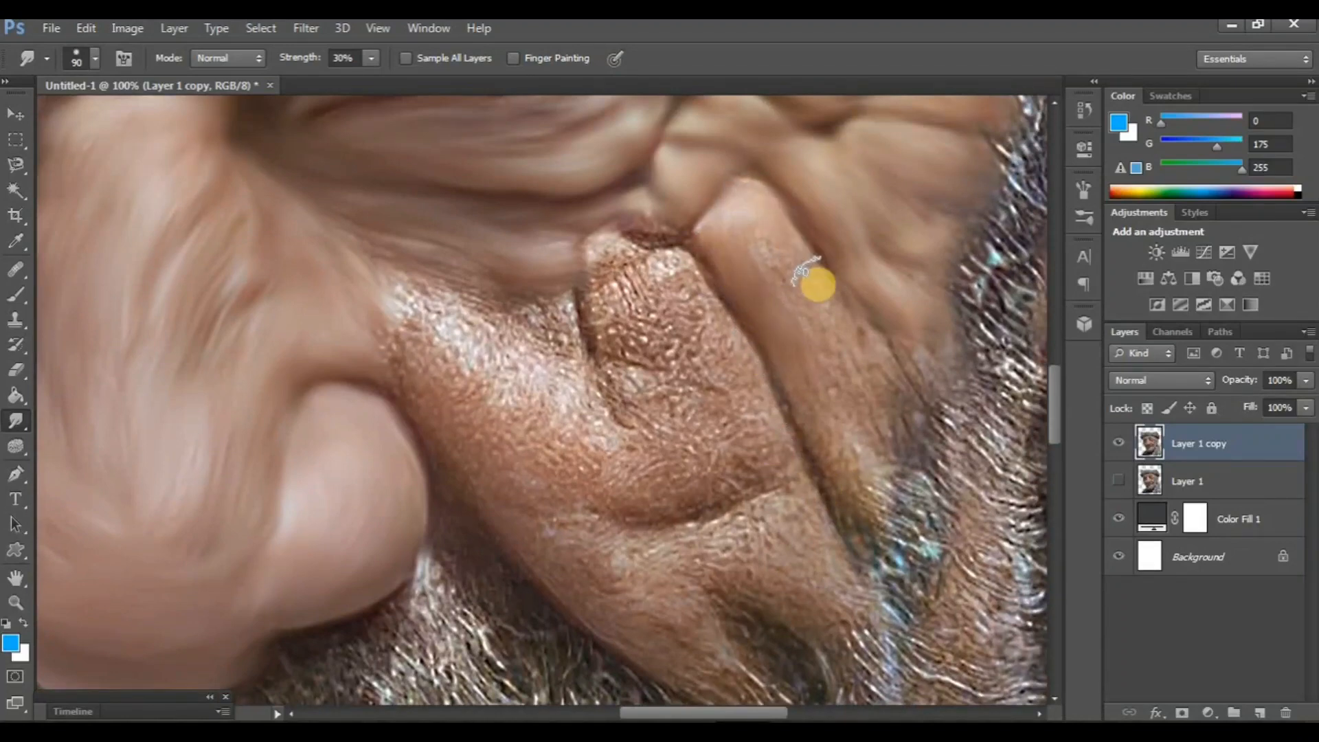
mouse_move(818, 284)
left_mouse_down()
mouse_move(911, 380)
mouse_move(845, 351)
mouse_move(881, 416)
left_mouse_up()
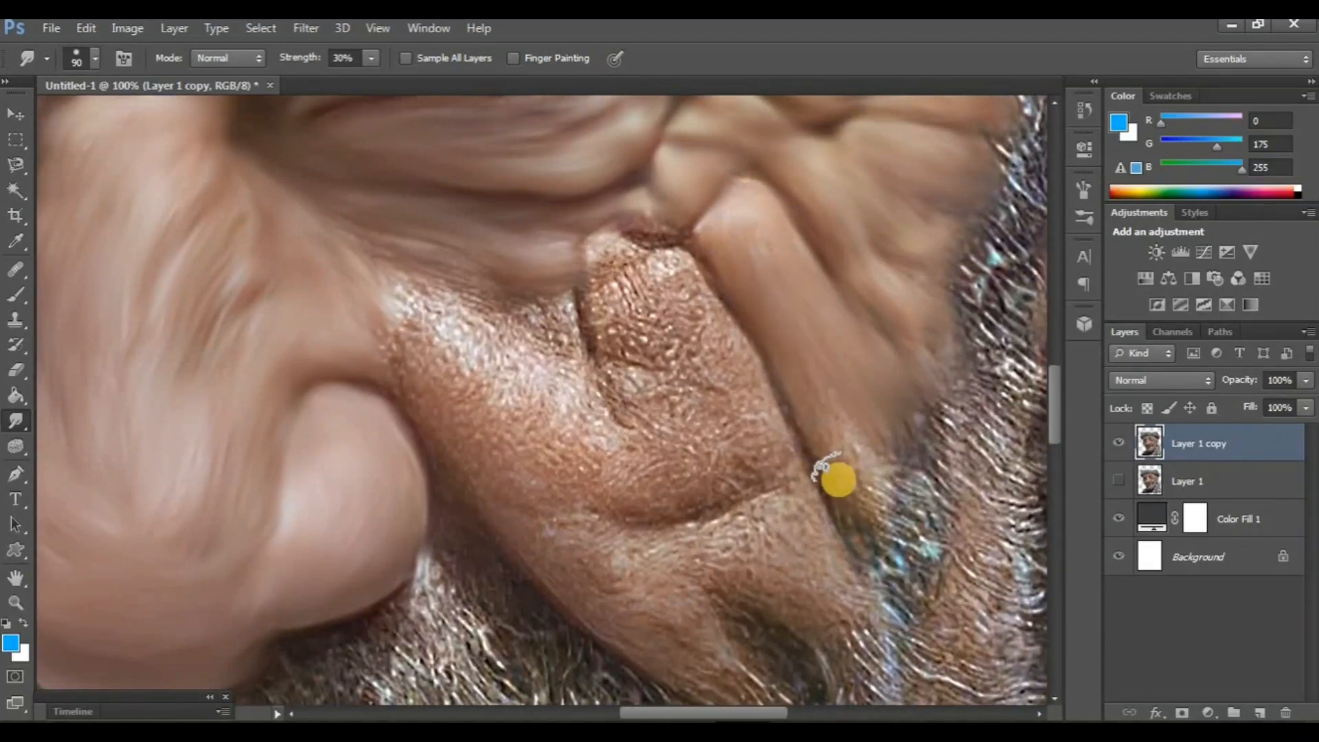
left_click_drag(838, 479, 819, 408)
scroll(788, 484, "left", 2)
mouse_move(715, 259)
left_mouse_down()
mouse_move(847, 448)
mouse_move(793, 406)
mouse_move(720, 295)
mouse_move(766, 409)
left_mouse_up()
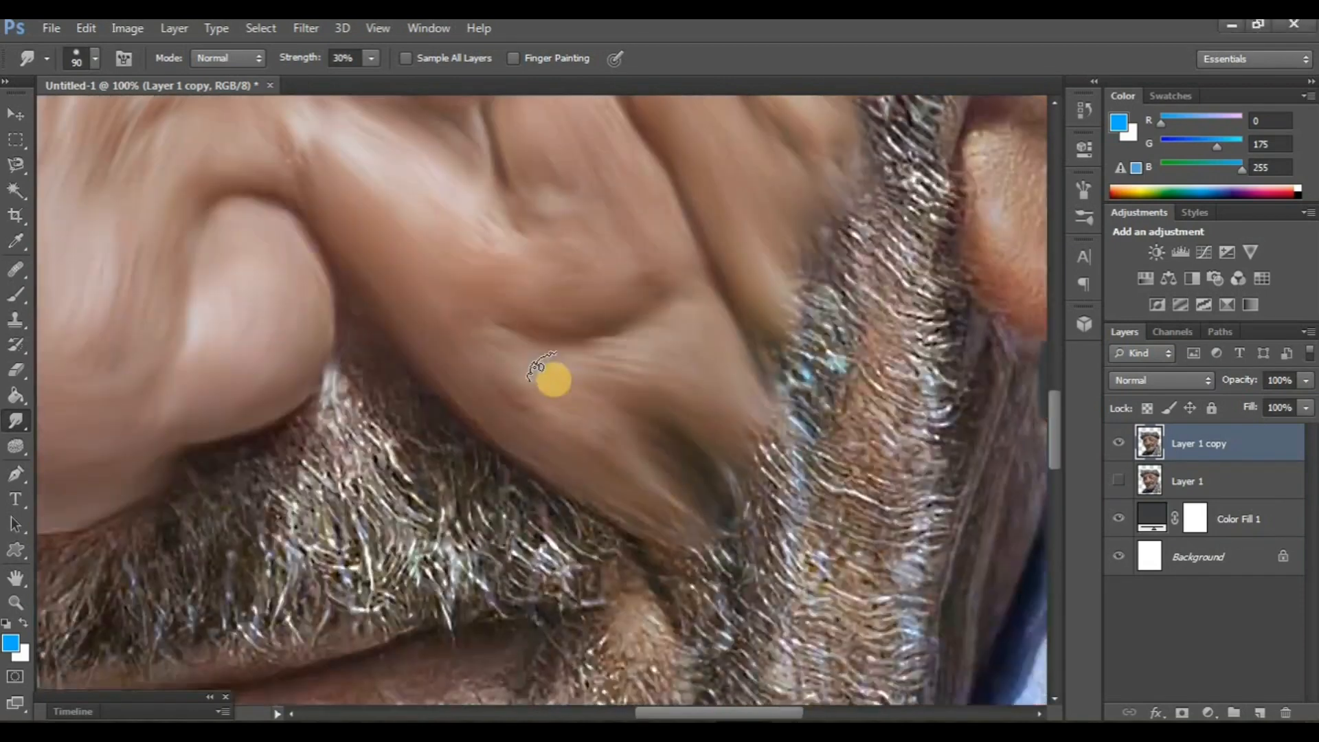
left_click_drag(554, 377, 691, 501)
Toggle the visibility of Layer 1 copy over Layer 1 to compare the smudged cheeks with the original
scroll(451, 451, "left", 7)
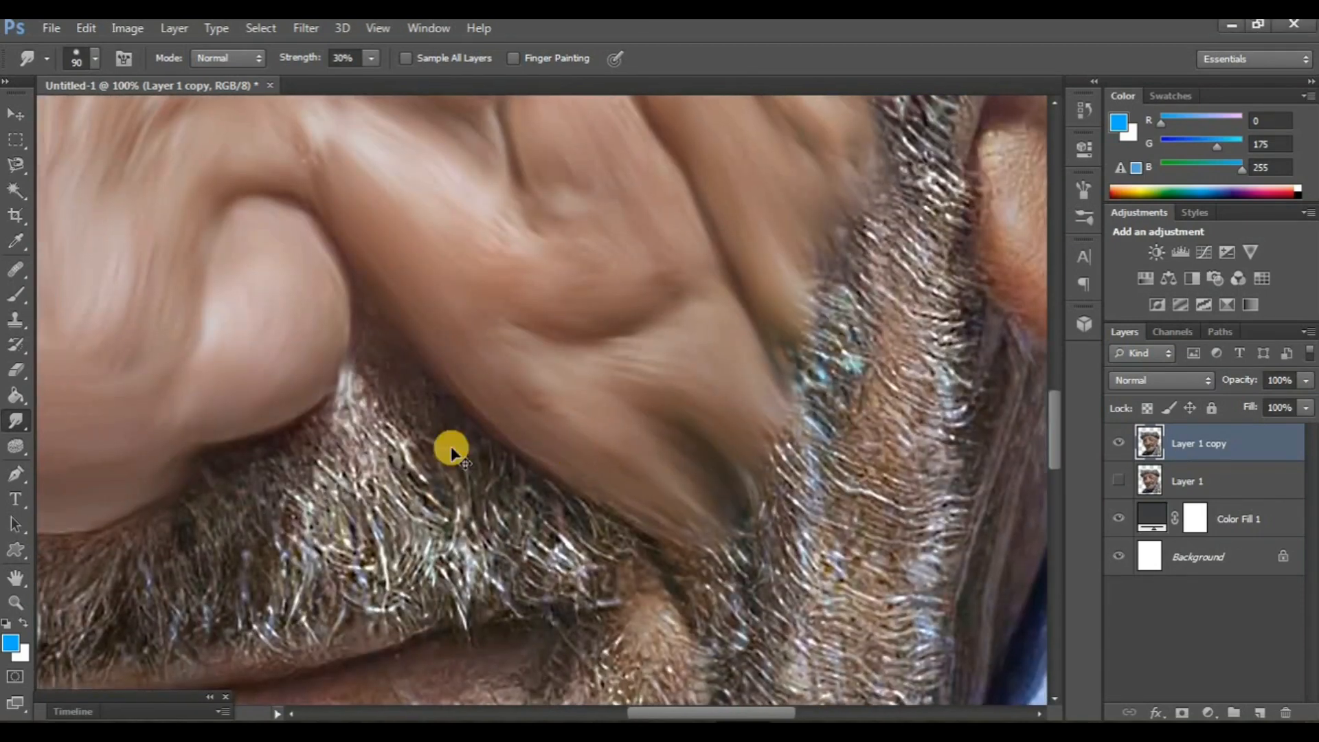
scroll(814, 392, "up", 4)
scroll(610, 385, "left", 2)
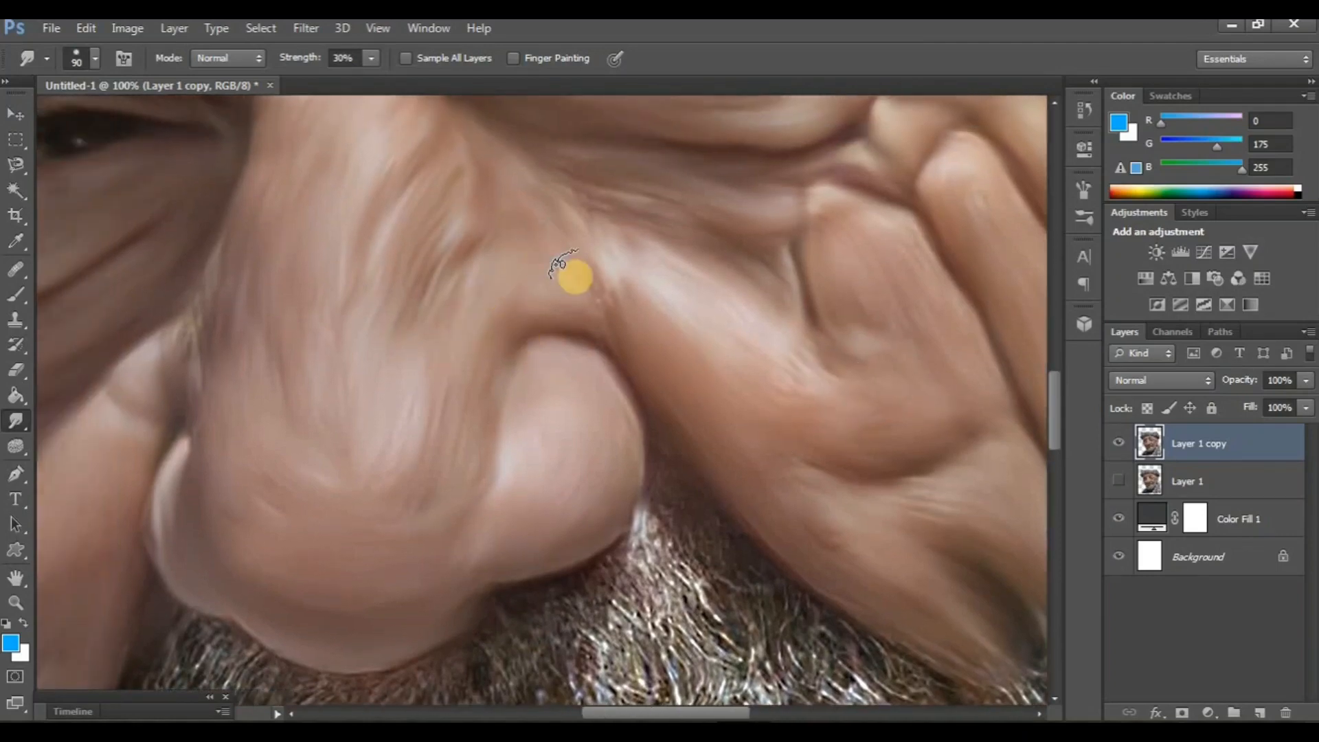
scroll(432, 380, "left", 4)
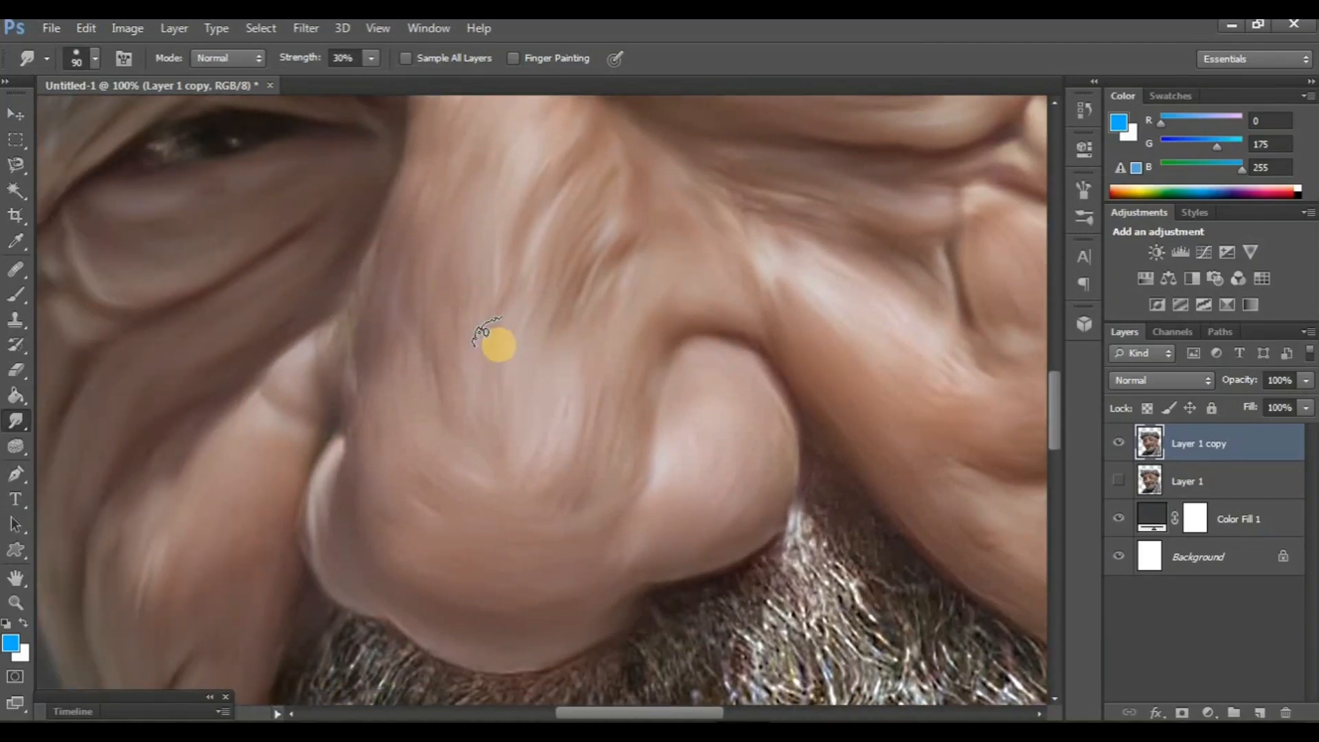
scroll(467, 422, "down", 3)
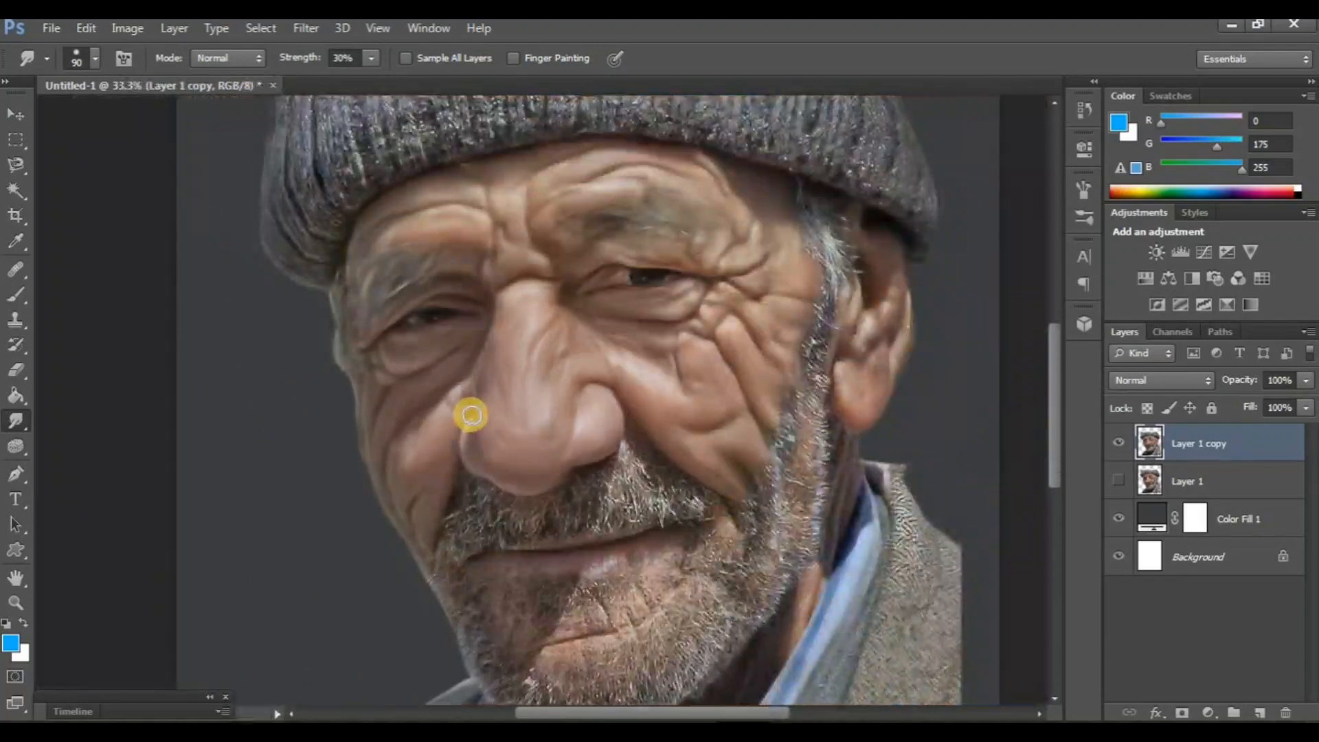
scroll(471, 412, "up", 1)
left_click(1113, 454)
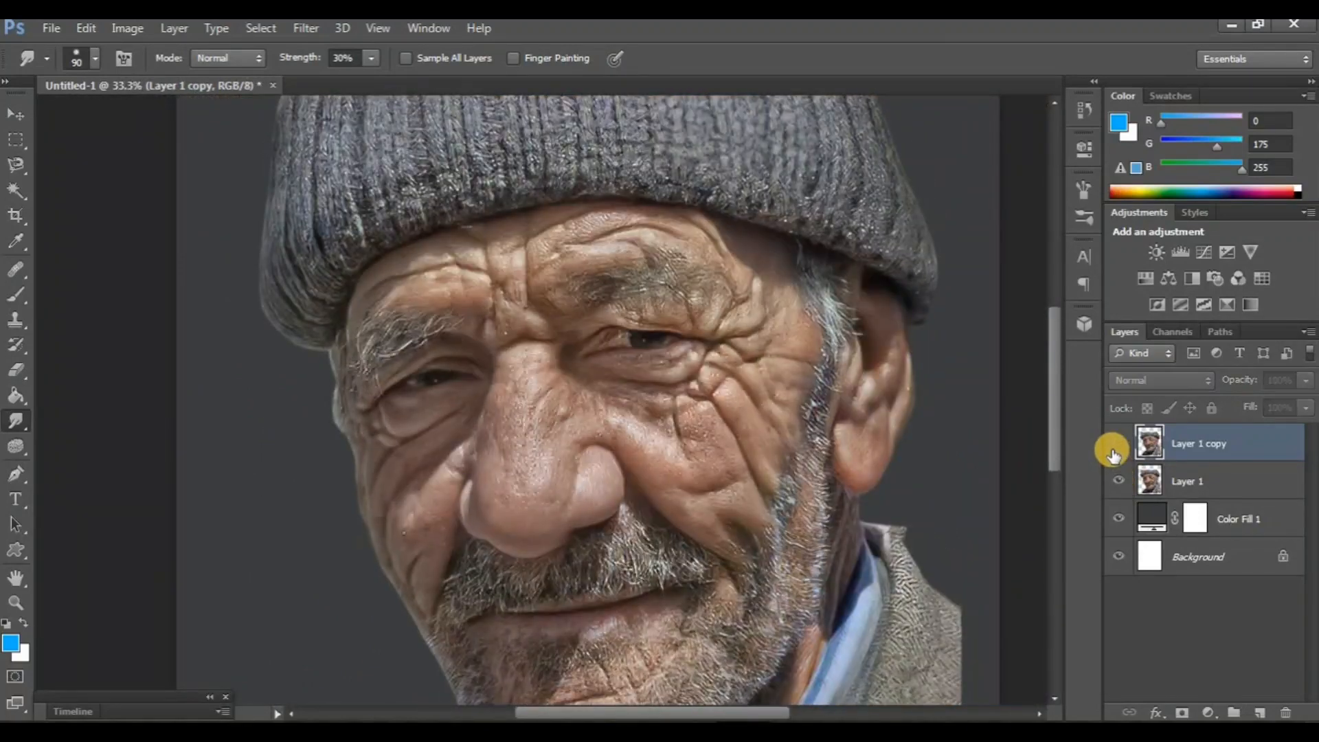
left_click(1113, 455)
left_click(1114, 455)
left_click(1113, 454)
left_click(1113, 454)
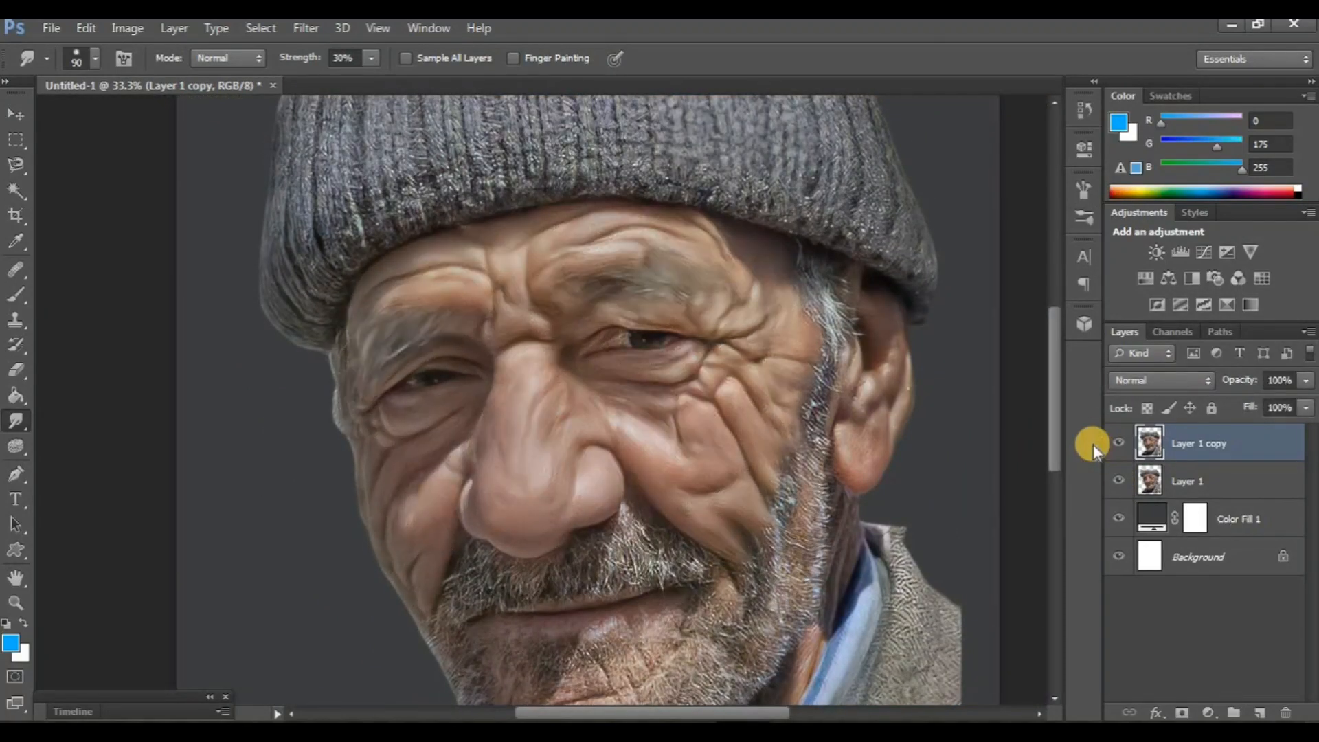
Duplicate Layer 1 copy and hide the copy underneath the new duplicate
key("ctrl+j")
left_click(1119, 481)
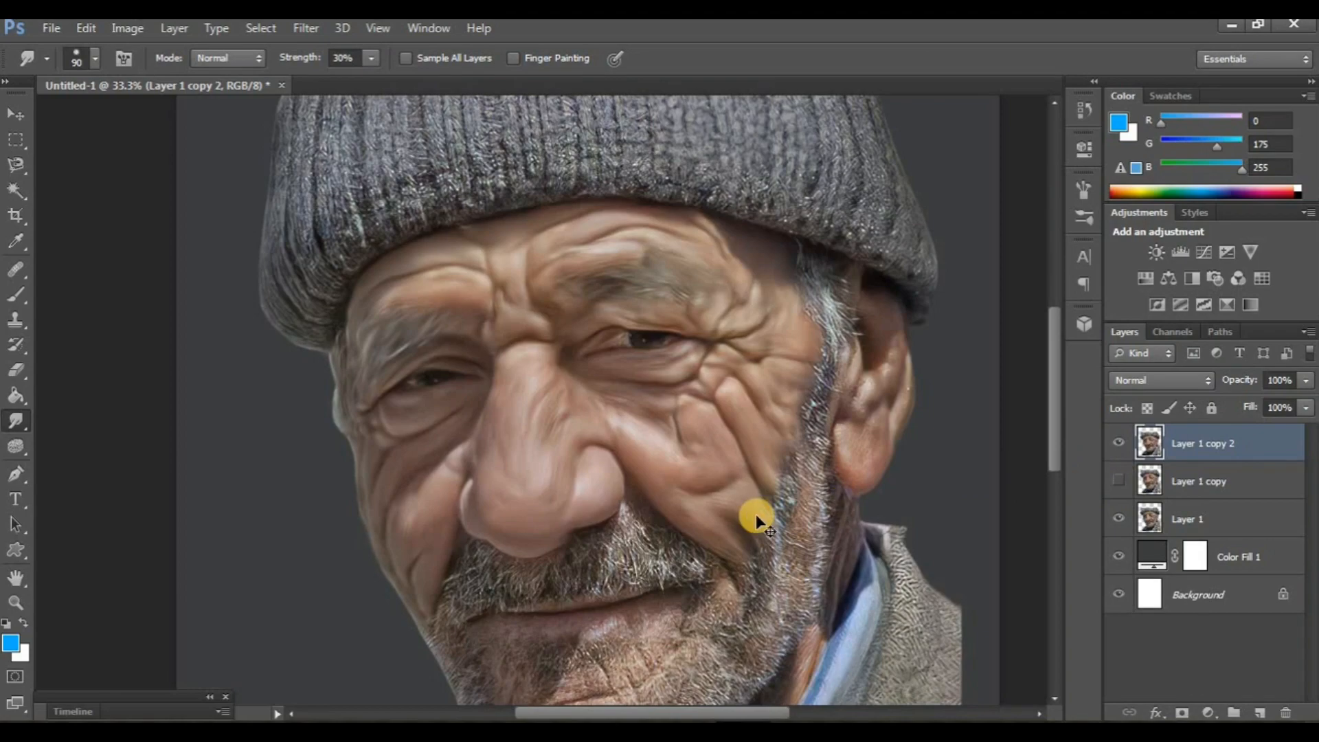
Smudge the moustache hair into soft downward strands with a size 80 brush at 33% strength
scroll(756, 519, "up", 3)
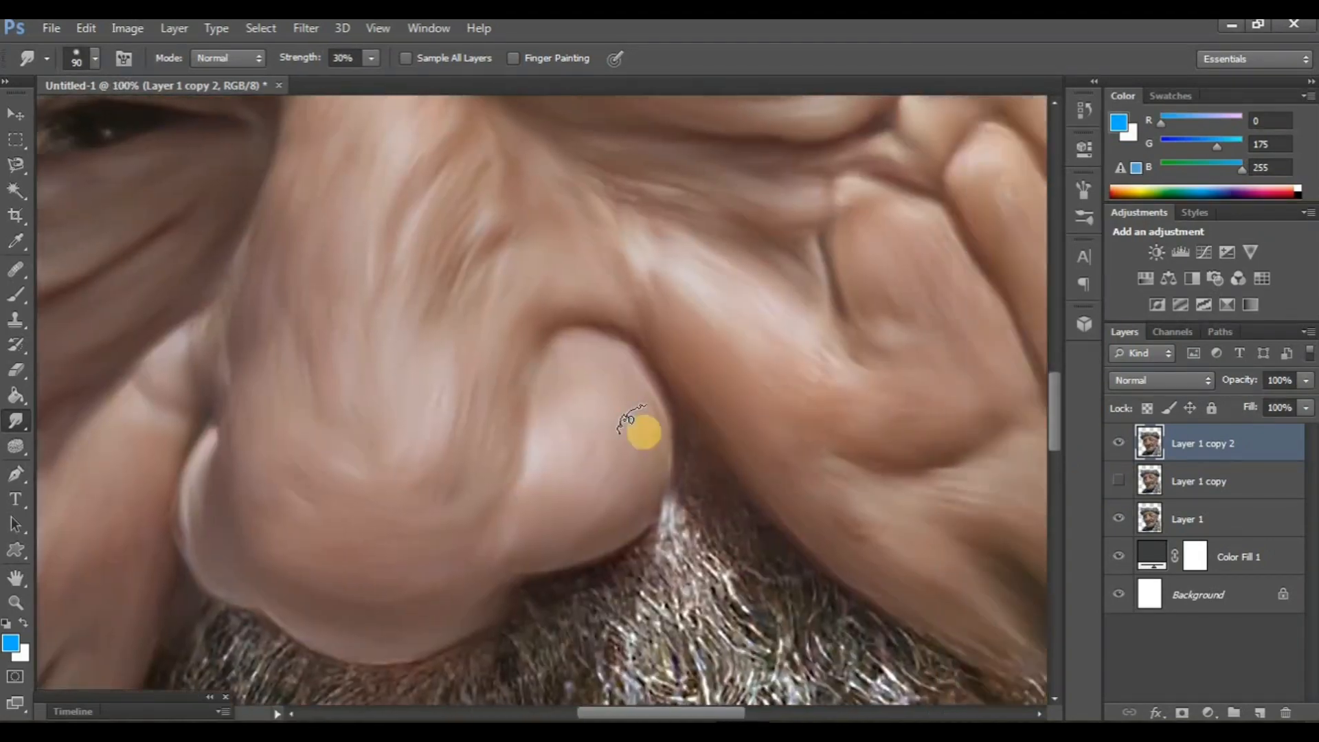
left_click_drag(645, 433, 643, 162)
mouse_move(609, 545)
left_mouse_down()
mouse_move(685, 456)
mouse_move(759, 426)
left_mouse_up()
left_click_drag(675, 392, 630, 440)
key("3")
key("3")
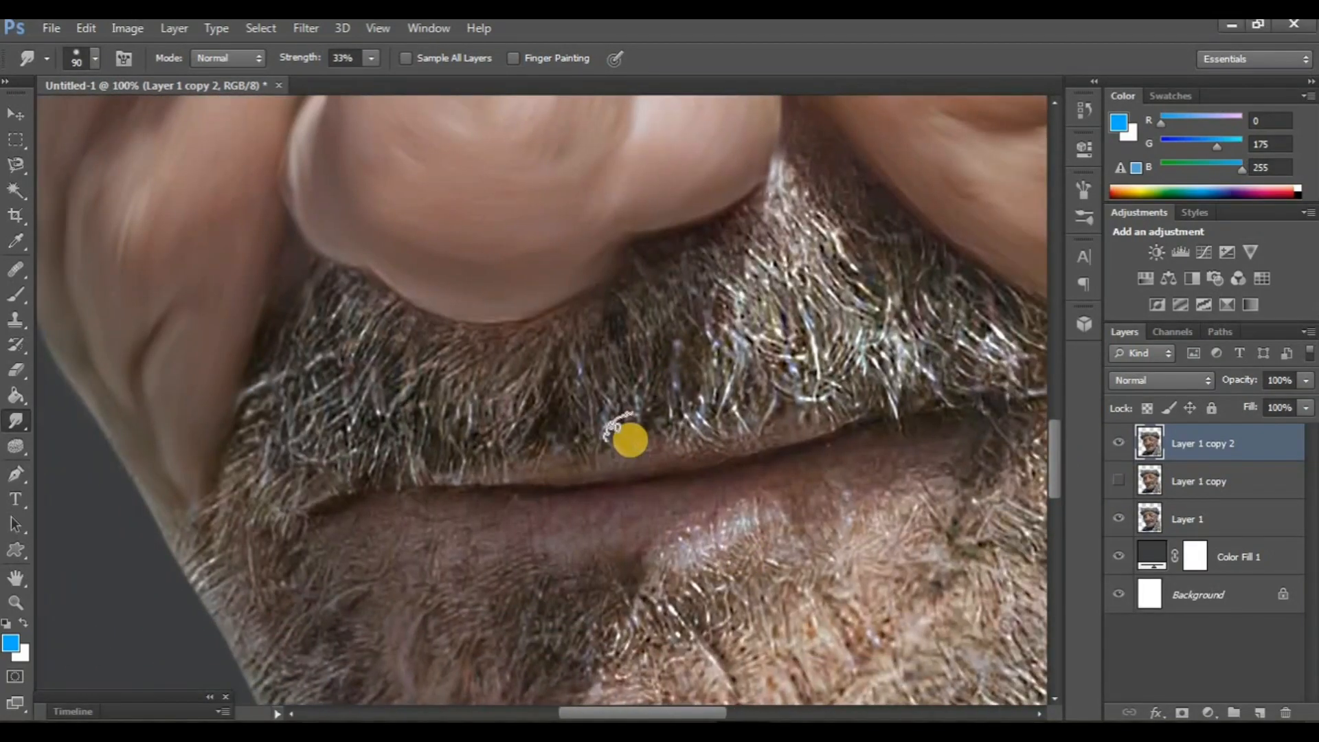
key("bracketleft")
left_click_drag(531, 383, 558, 459)
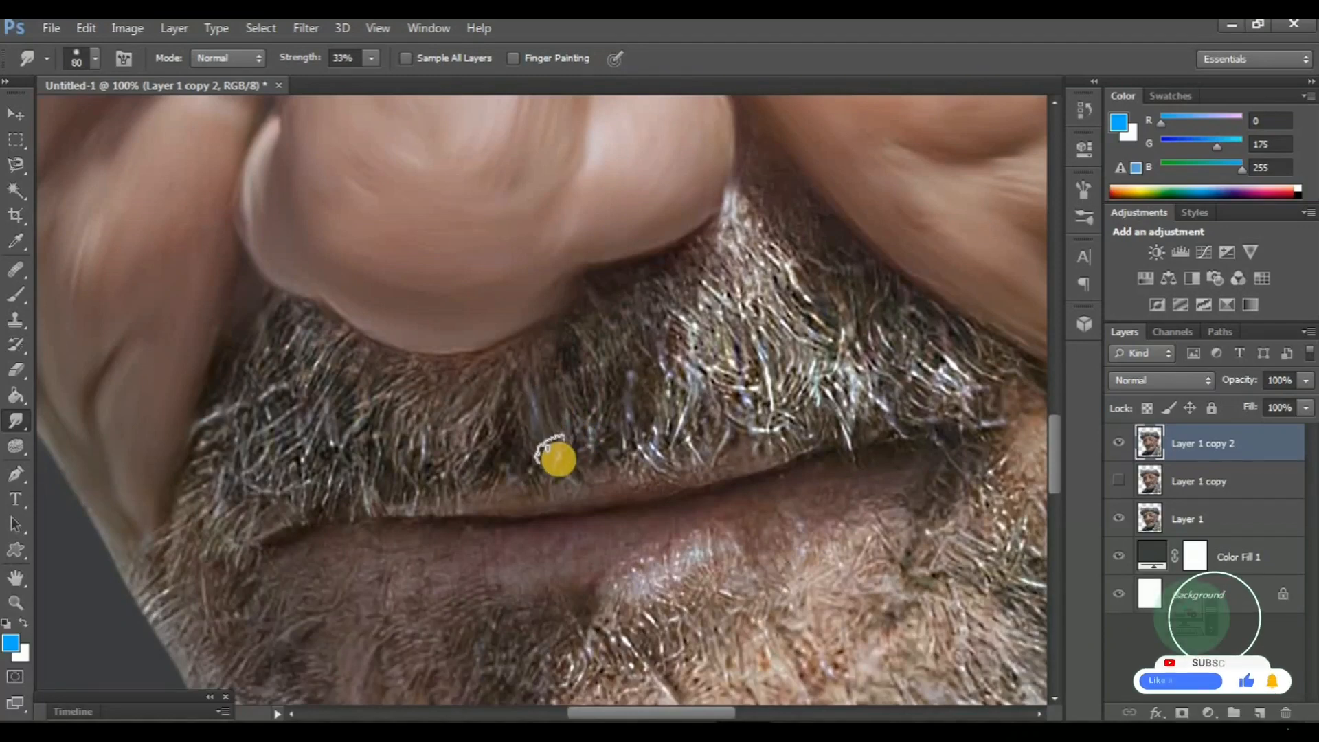
left_click_drag(530, 365, 533, 456)
mouse_move(491, 377)
left_mouse_down()
mouse_move(497, 441)
mouse_move(474, 457)
mouse_move(477, 386)
mouse_move(462, 447)
left_mouse_up()
left_click_drag(444, 389, 427, 490)
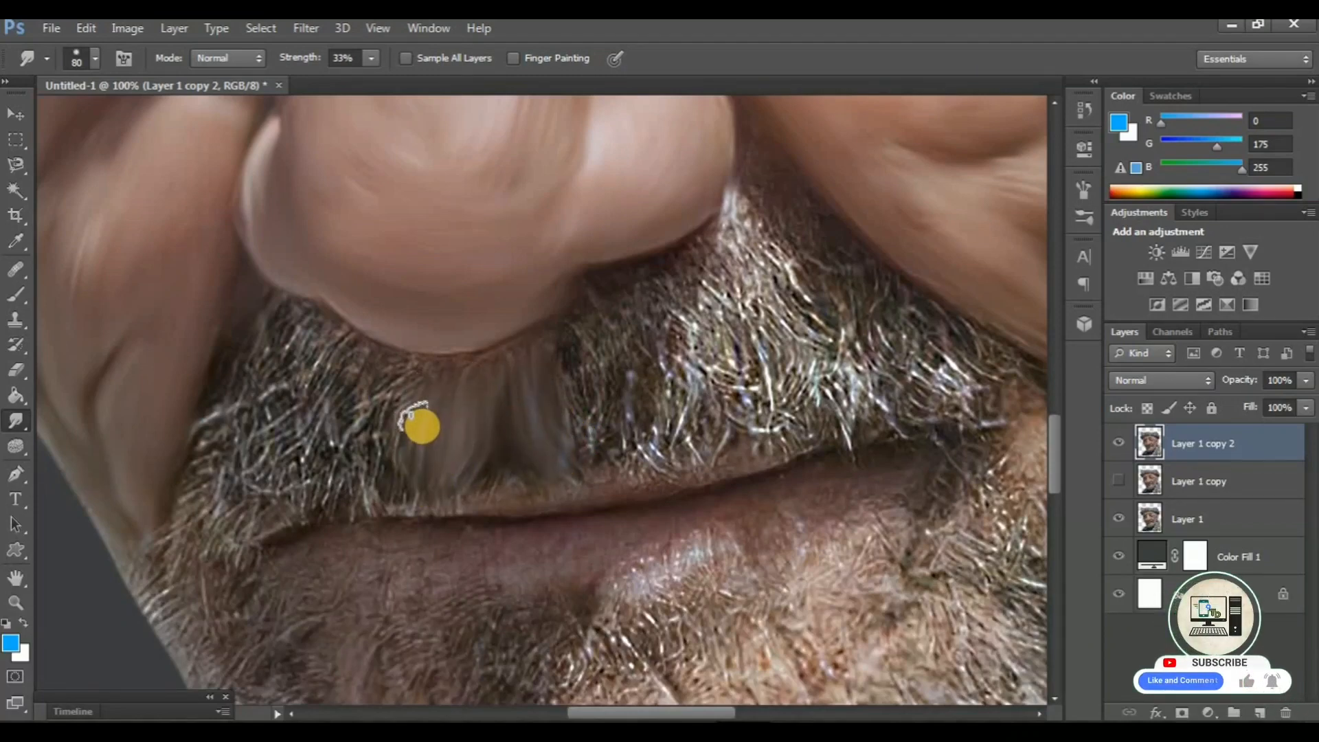
mouse_move(421, 427)
left_mouse_down()
mouse_move(408, 494)
mouse_move(389, 435)
mouse_move(410, 380)
mouse_move(377, 476)
left_mouse_up()
left_click_drag(374, 385, 355, 494)
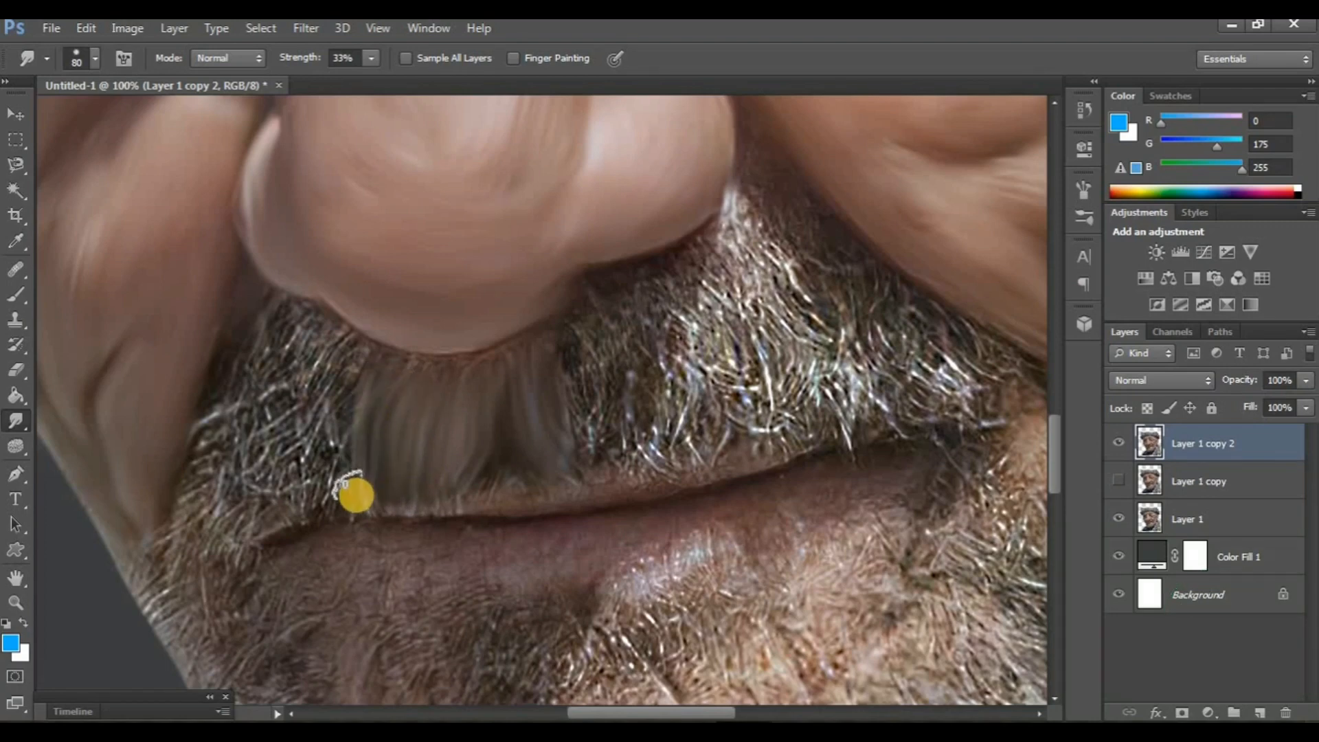
mouse_move(357, 362)
left_mouse_down()
mouse_move(321, 499)
mouse_move(315, 458)
mouse_move(384, 350)
mouse_move(318, 485)
mouse_move(366, 464)
mouse_move(333, 518)
left_mouse_up()
scroll(312, 456, "left", 3)
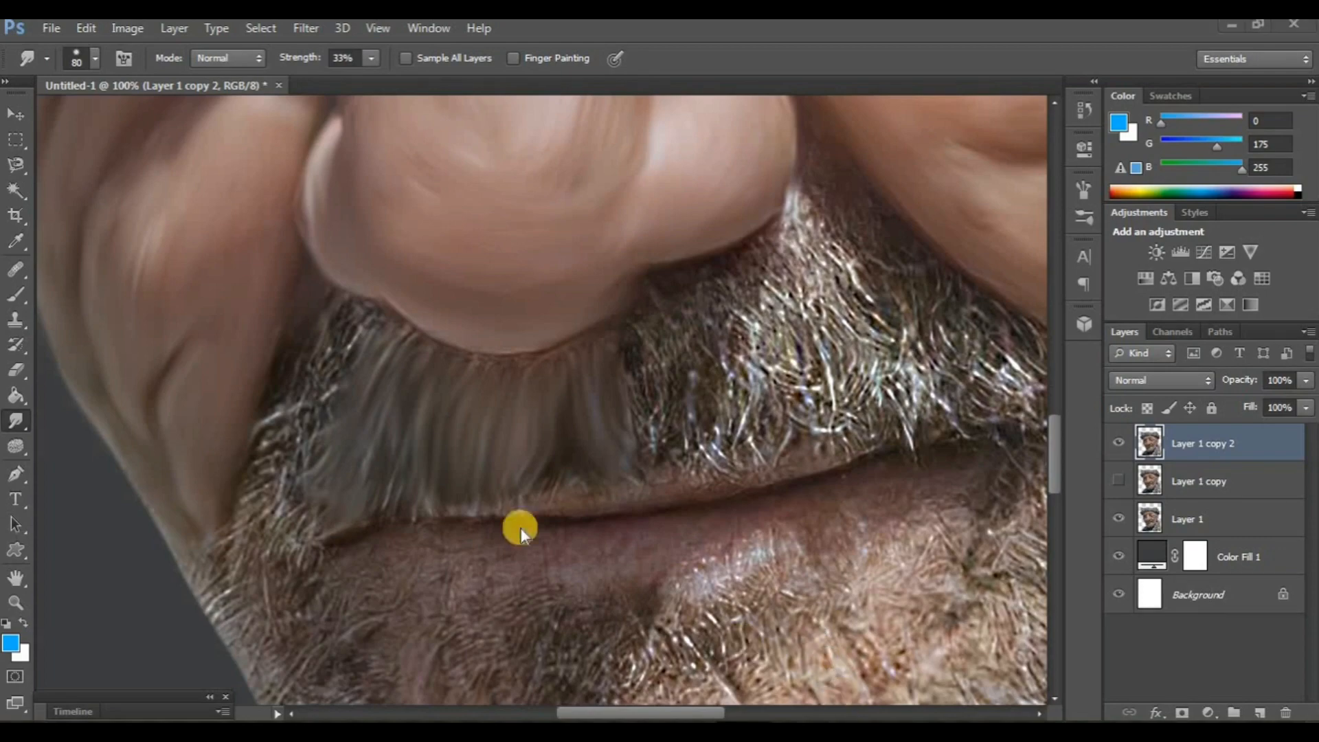
Smudge the chin beard into soft strands following the hair down to the jaw edge, using brush size 90 and 35% strength
scroll(721, 539, "down", 2)
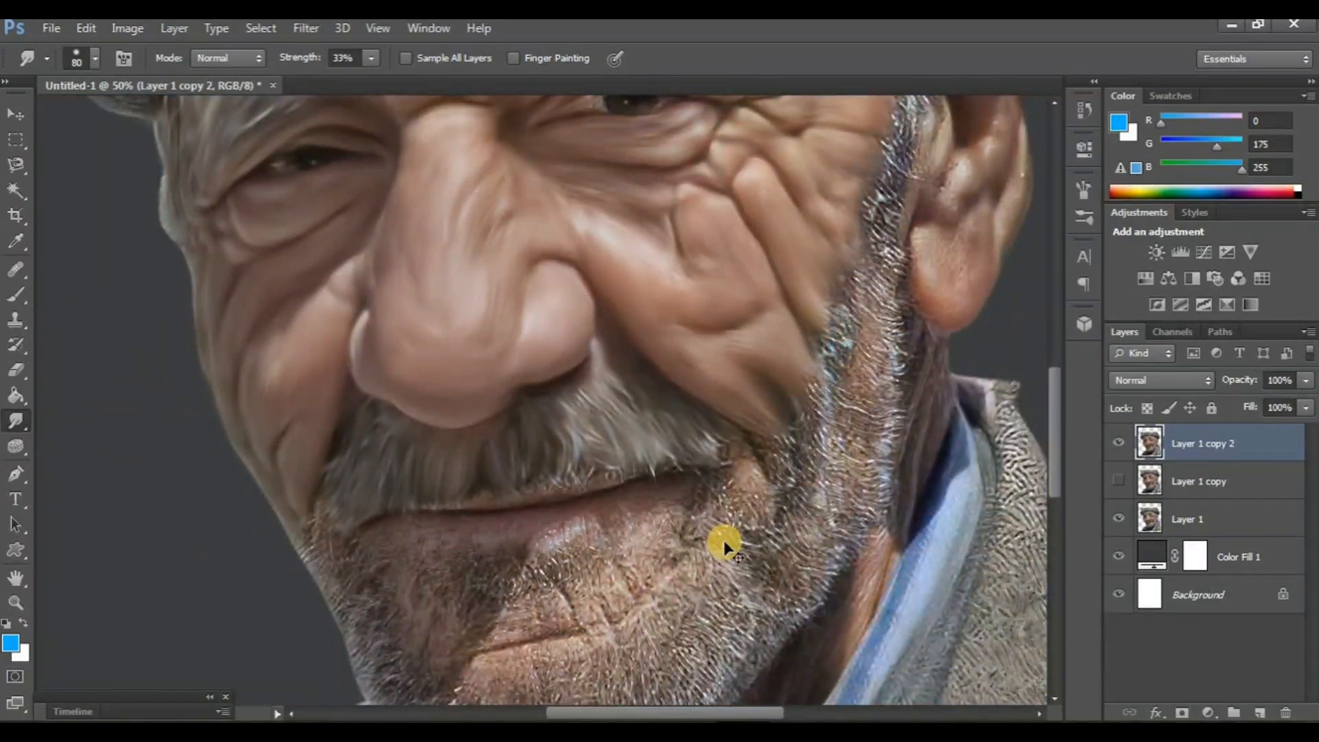
scroll(718, 541, "up", 1)
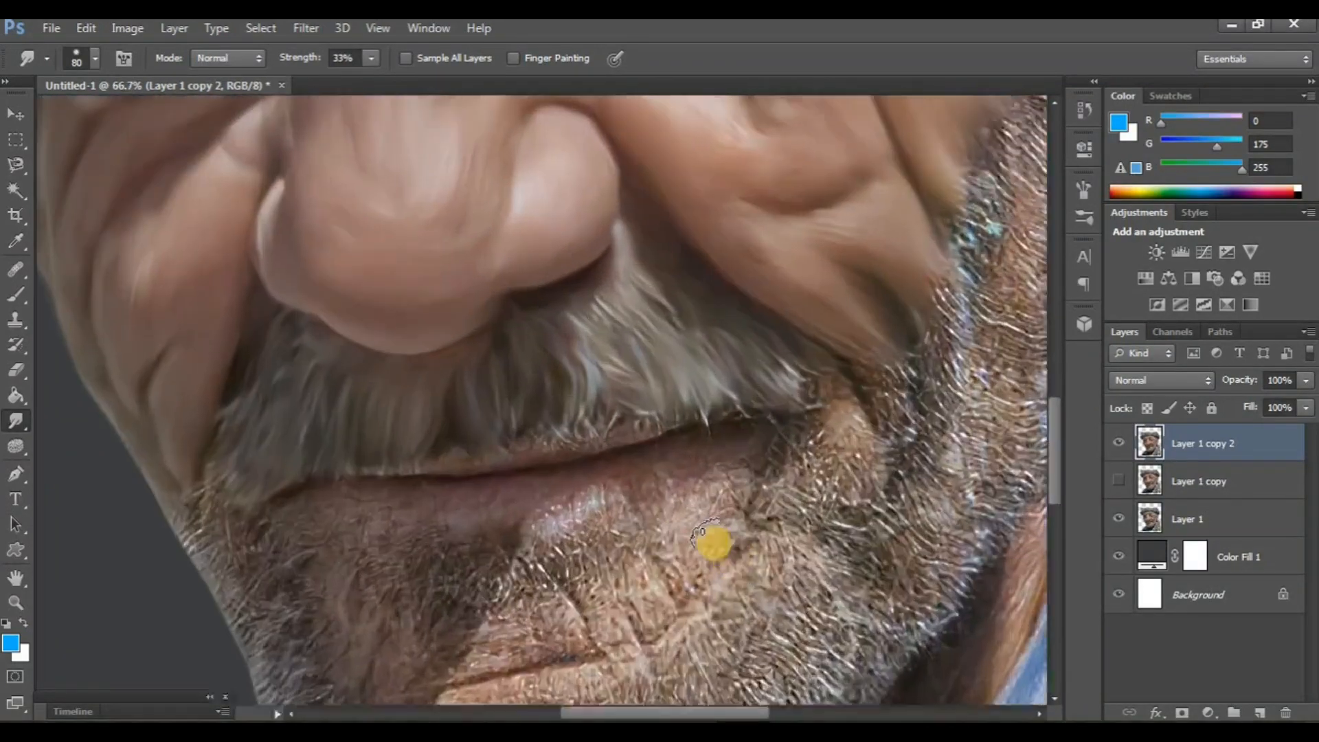
scroll(671, 525, "down", 5)
scroll(671, 522, "up", 1)
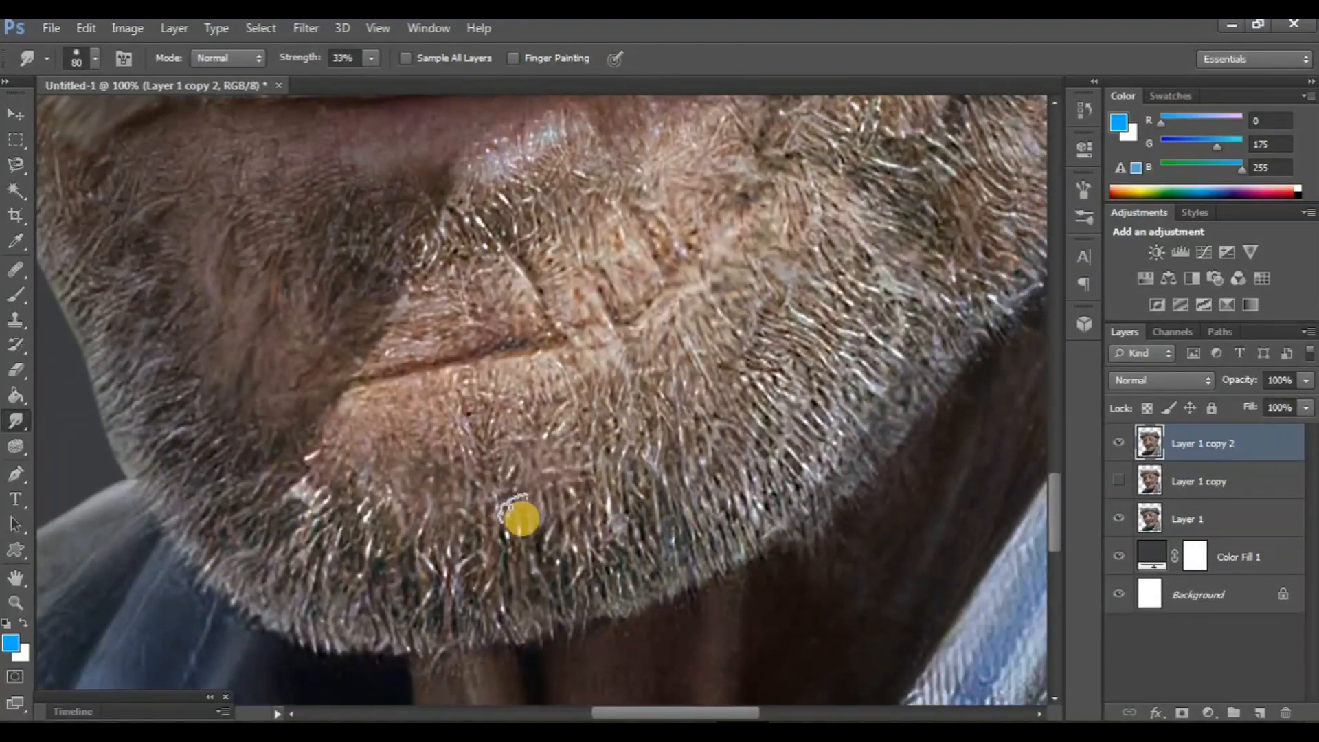
mouse_move(518, 518)
left_mouse_down()
mouse_move(528, 639)
mouse_move(514, 476)
mouse_move(496, 448)
mouse_move(500, 601)
left_mouse_up()
mouse_move(474, 507)
left_mouse_down()
mouse_move(462, 580)
mouse_move(435, 579)
mouse_move(432, 550)
mouse_move(433, 628)
mouse_move(447, 548)
mouse_move(421, 609)
mouse_move(412, 559)
mouse_move(412, 649)
left_mouse_up()
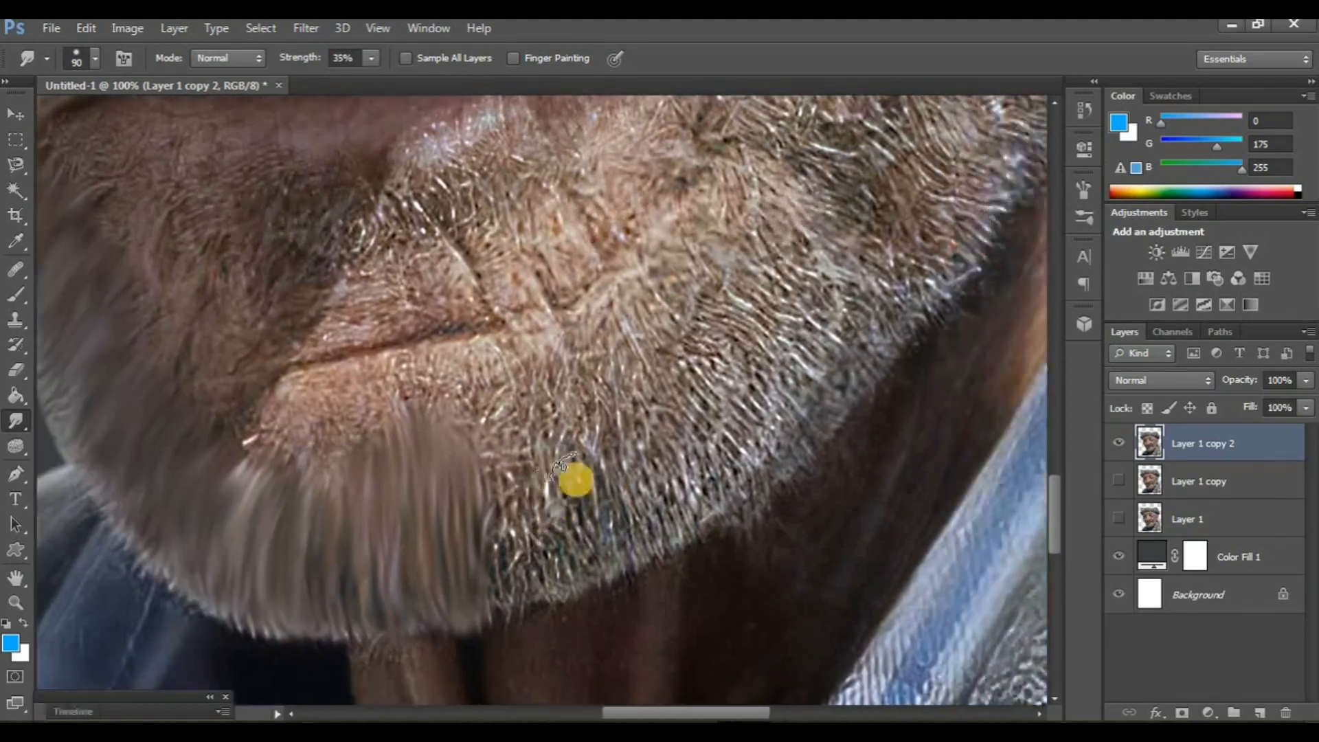
mouse_move(499, 535)
left_mouse_down()
mouse_move(506, 433)
mouse_move(545, 603)
mouse_move(589, 542)
mouse_move(550, 430)
mouse_move(601, 476)
mouse_move(608, 457)
mouse_move(660, 538)
mouse_move(582, 388)
left_mouse_up()
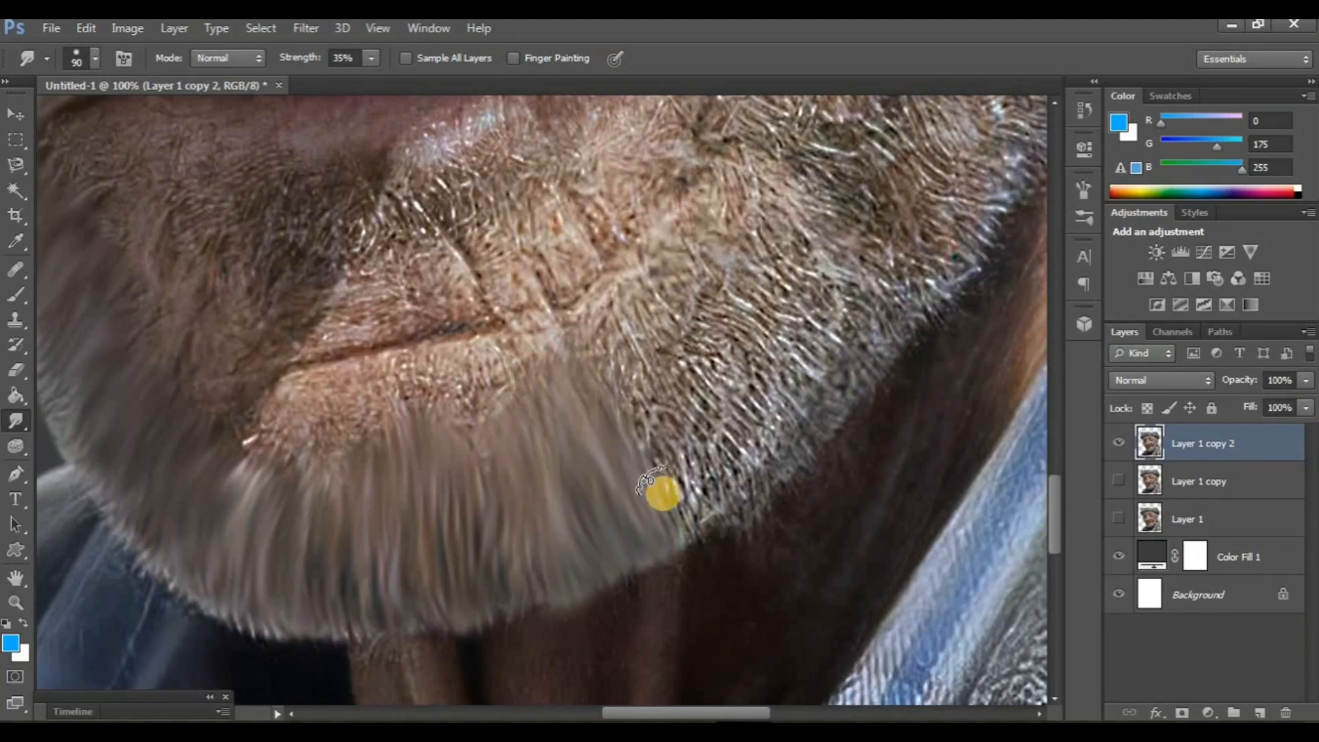
mouse_move(663, 493)
left_mouse_down()
mouse_move(666, 460)
mouse_move(703, 545)
left_mouse_up()
mouse_move(641, 421)
left_mouse_down()
mouse_move(565, 512)
mouse_move(650, 610)
mouse_move(642, 471)
mouse_move(709, 544)
mouse_move(586, 406)
mouse_move(645, 538)
mouse_move(533, 422)
mouse_move(525, 465)
left_mouse_up()
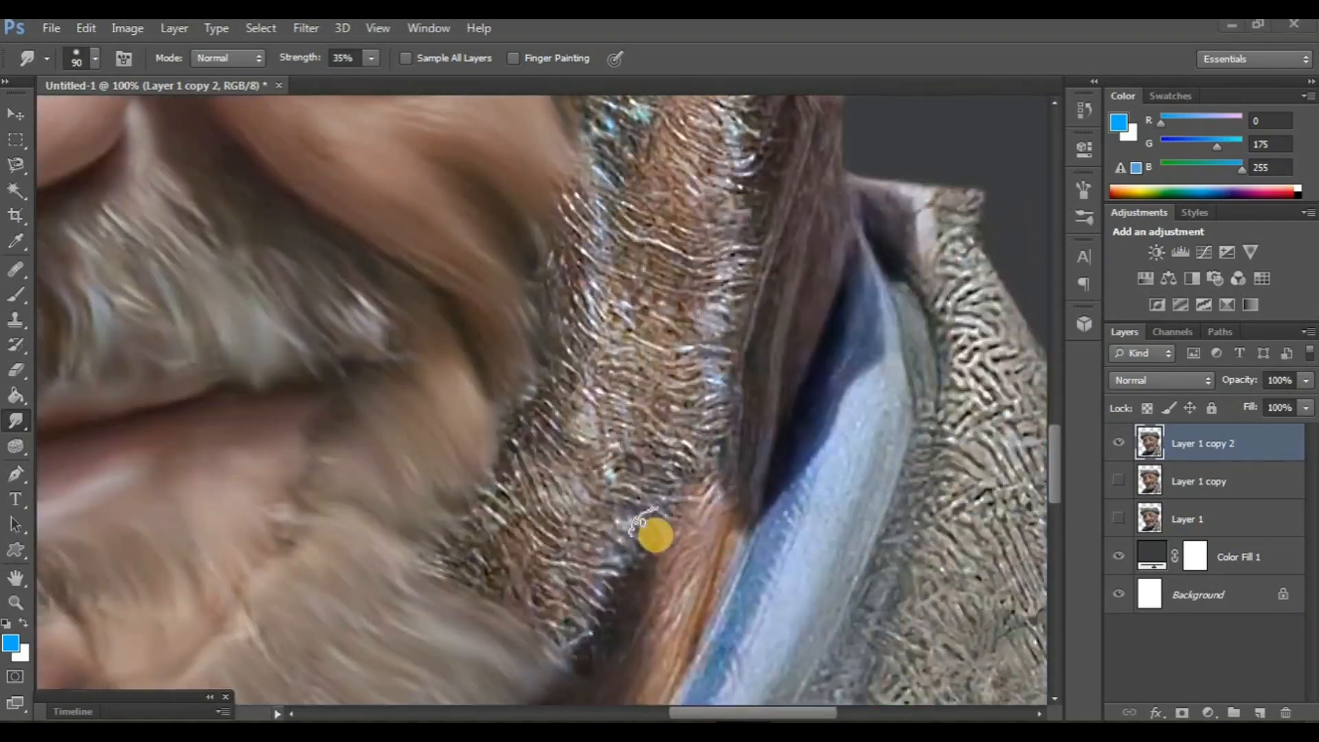
Smudge the right-hand side of the beard into soft strands, from below the earlobe down along the jaw
left_click_drag(649, 534, 586, 524)
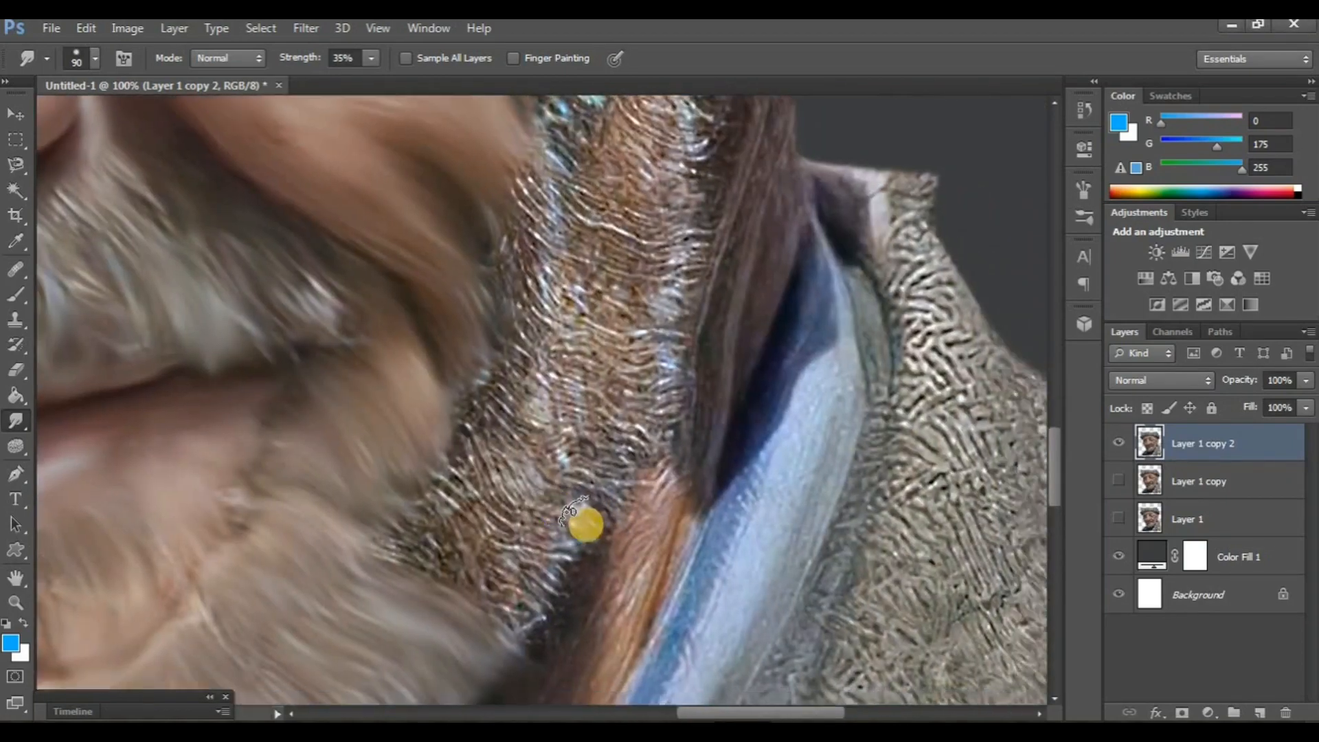
left_click_drag(588, 247, 591, 515)
left_click_drag(592, 312, 594, 467)
left_click_drag(651, 370, 574, 486)
left_click_drag(565, 581, 560, 443)
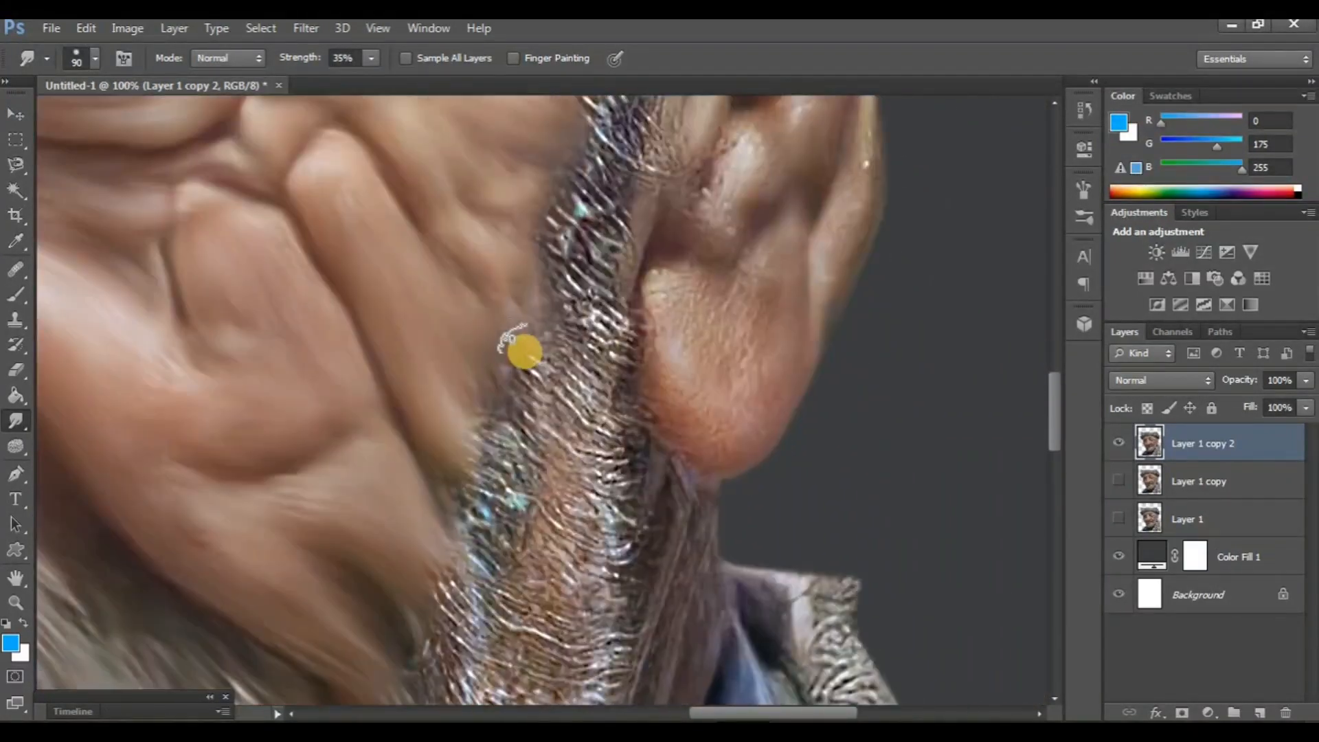
left_click_drag(523, 349, 648, 448)
mouse_move(514, 426)
left_mouse_down()
mouse_move(510, 322)
mouse_move(624, 389)
left_mouse_up()
mouse_move(552, 357)
left_mouse_down()
mouse_move(554, 279)
mouse_move(639, 363)
left_mouse_up()
mouse_move(558, 346)
left_mouse_down()
mouse_move(621, 375)
mouse_move(486, 294)
mouse_move(472, 259)
mouse_move(507, 224)
mouse_move(507, 314)
mouse_move(463, 245)
mouse_move(539, 259)
mouse_move(430, 215)
mouse_move(526, 292)
left_mouse_up()
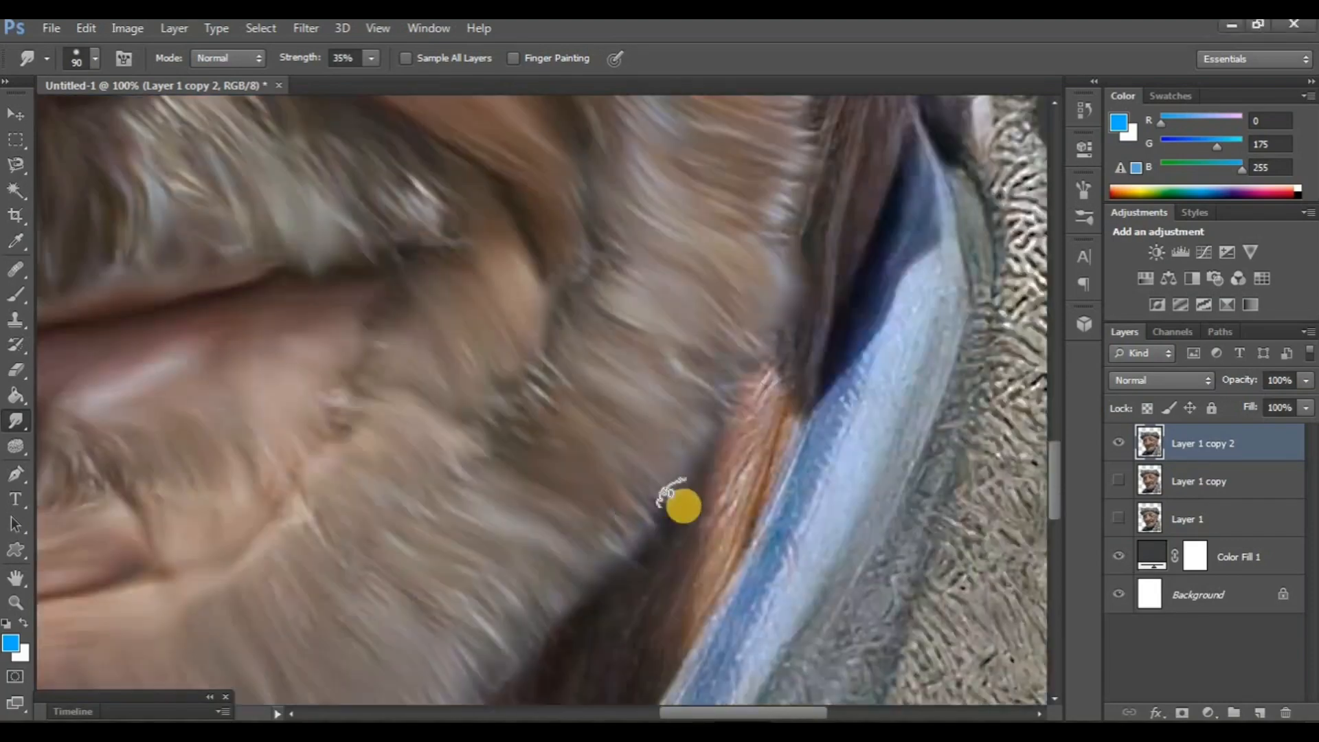
left_click_drag(673, 493, 678, 383)
Compare the smudged beard on Layer 1 copy 2 with Layer 1 copy, leaving only the newer copy visible
scroll(723, 300, "down", 3)
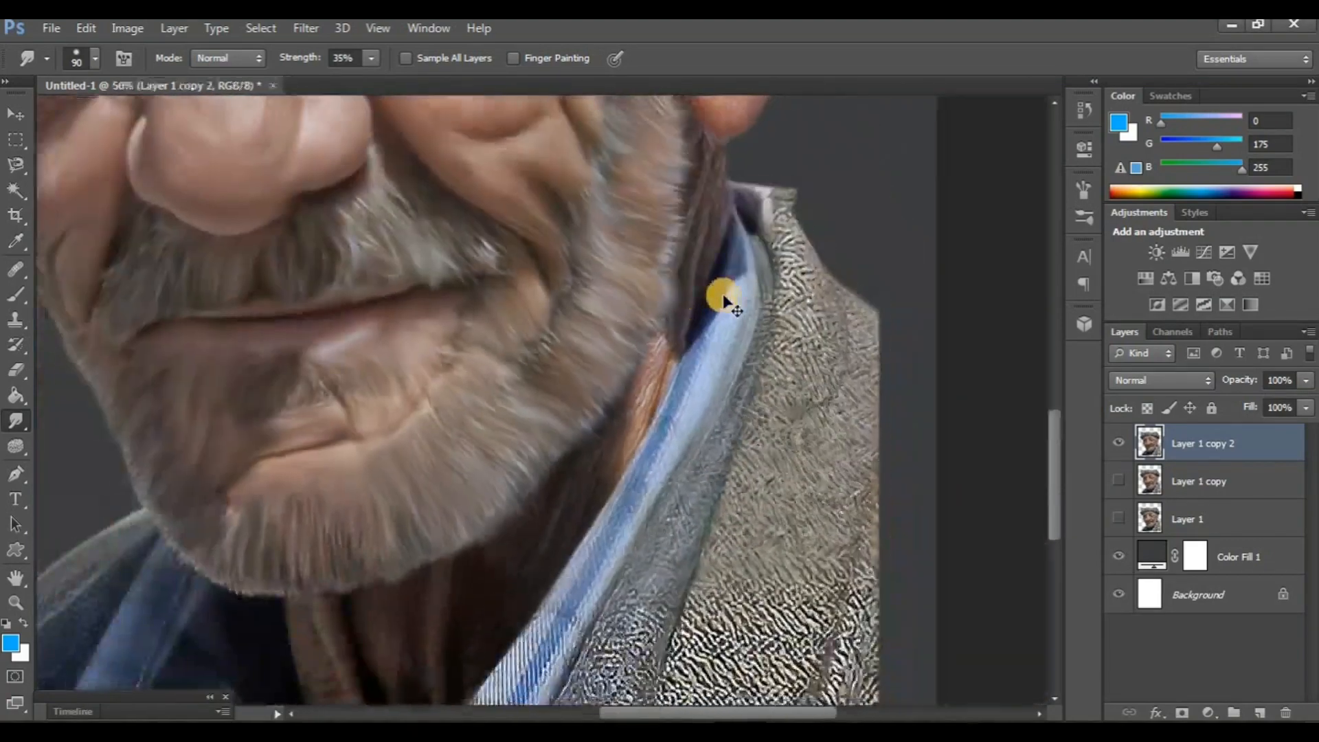
scroll(728, 325, "left", 1)
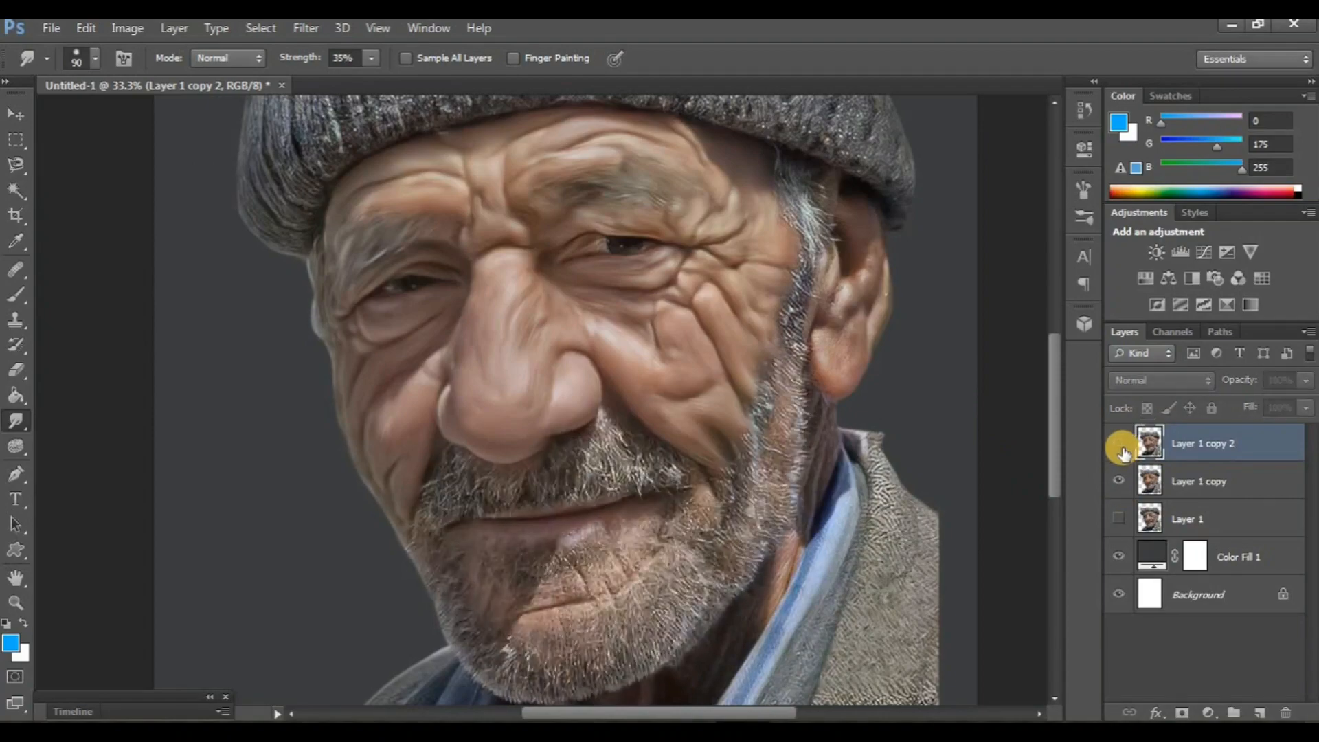
left_click(1119, 481)
Smudge the earlobe skin until it is smooth, using brush size 90 and 35% strength
scroll(783, 472, "right", 1)
scroll(783, 472, "up", 3)
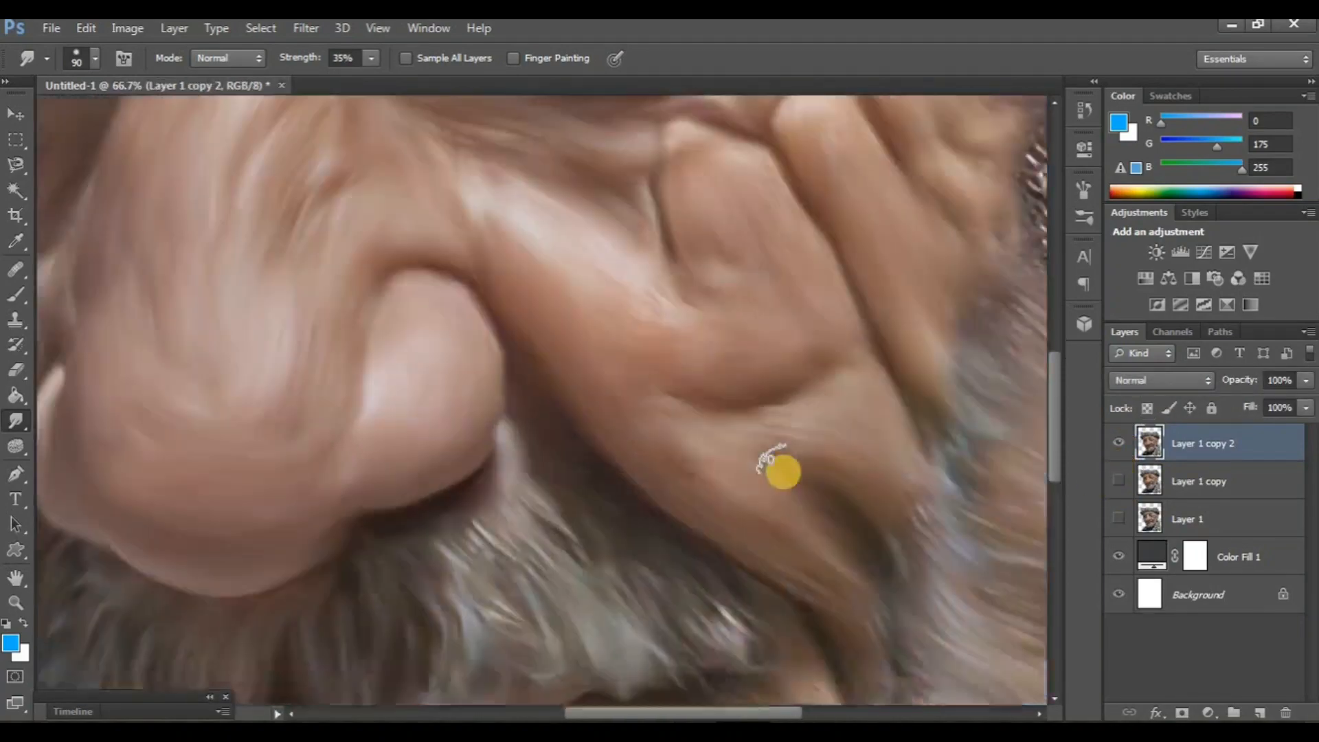
scroll(802, 491, "up", 9)
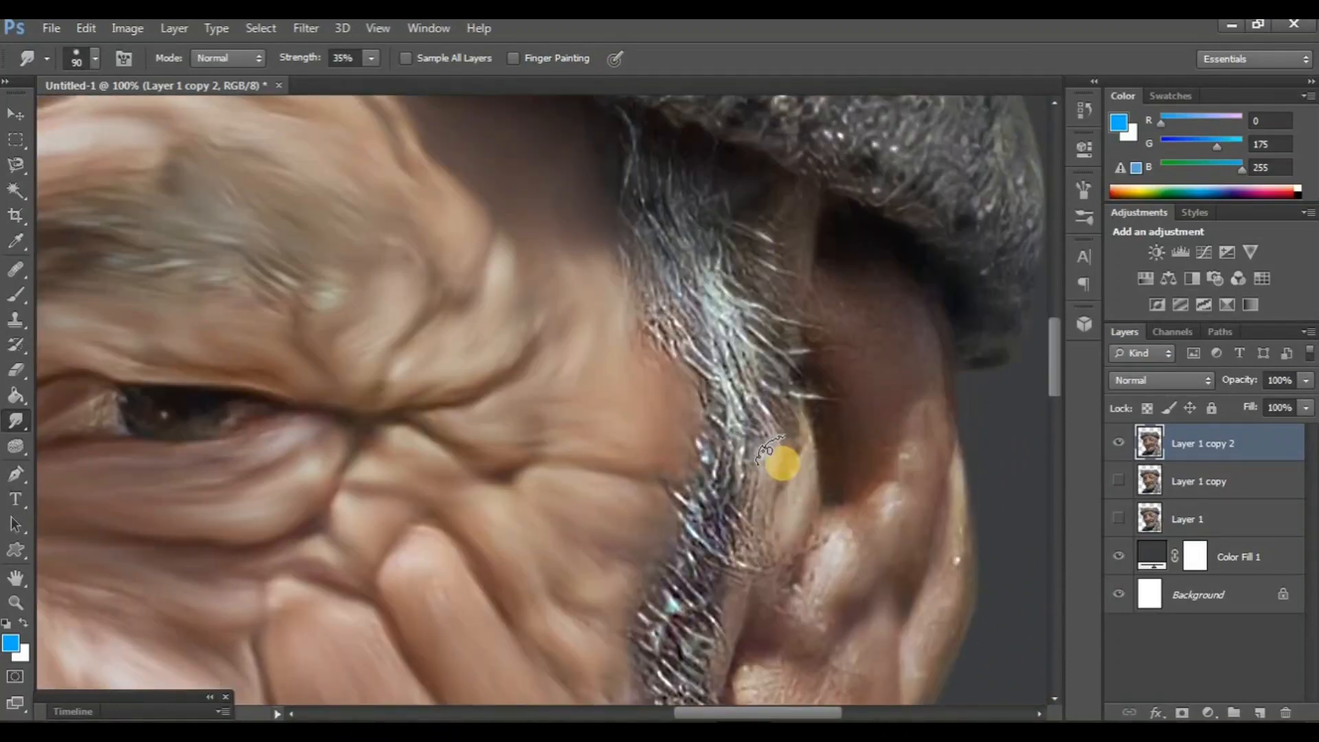
scroll(744, 402, "down", 1)
scroll(744, 401, "down", 4)
scroll(744, 402, "right", 2)
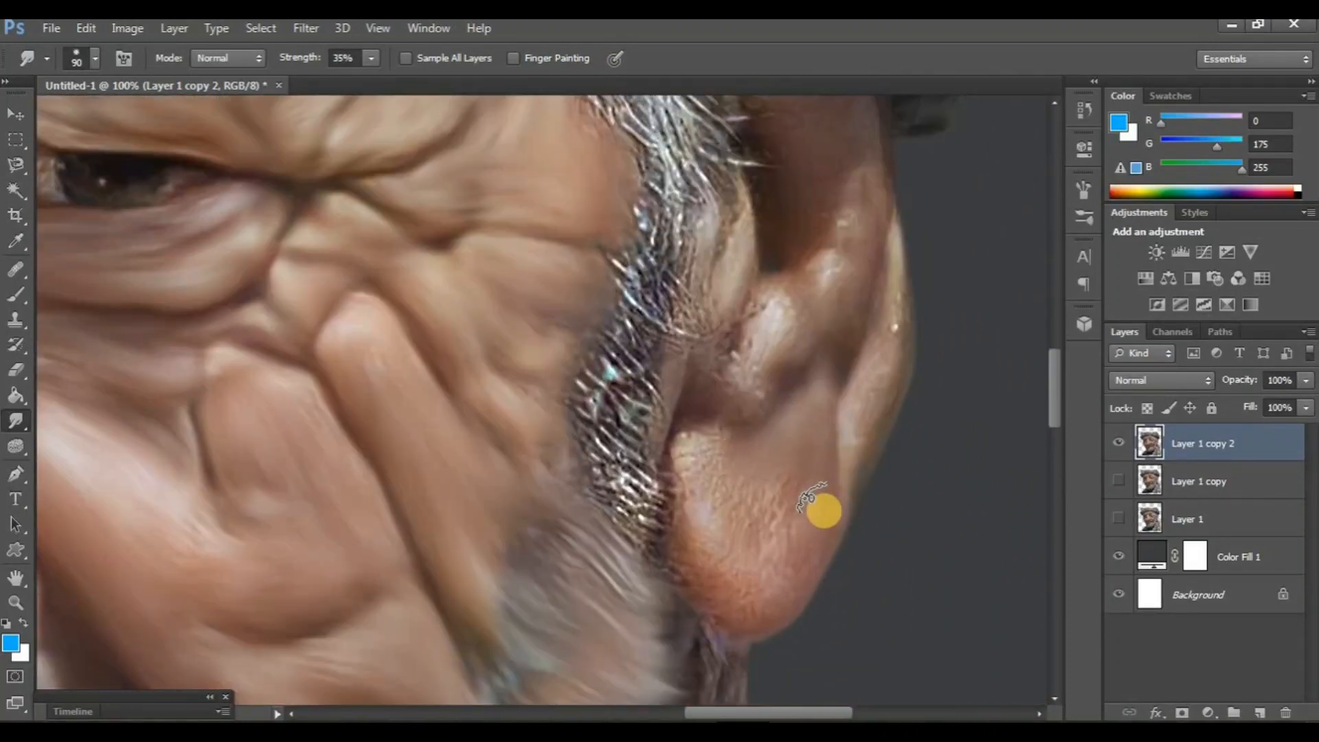
left_click_drag(823, 511, 737, 617)
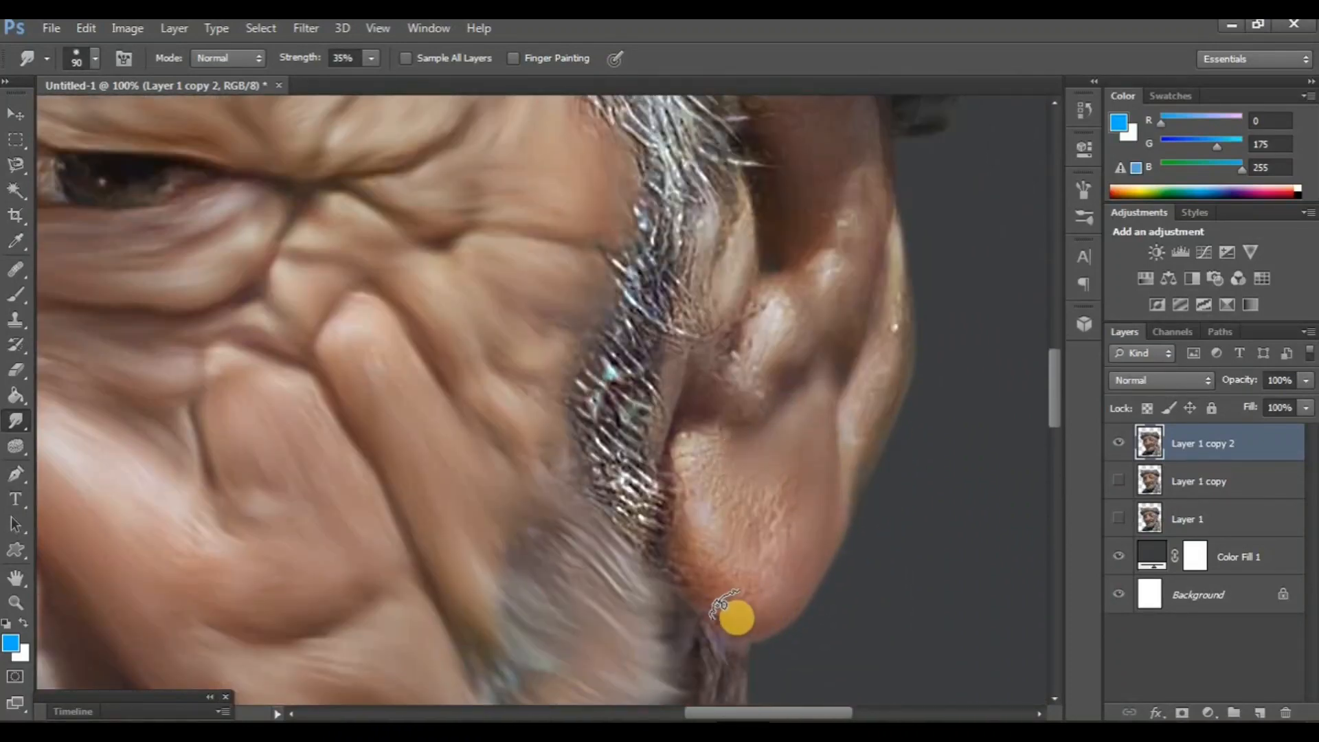
mouse_move(717, 469)
left_mouse_down()
mouse_move(676, 536)
mouse_move(671, 580)
mouse_move(582, 465)
mouse_move(639, 512)
mouse_move(637, 470)
mouse_move(606, 435)
left_mouse_up()
scroll(563, 515, "right", 2)
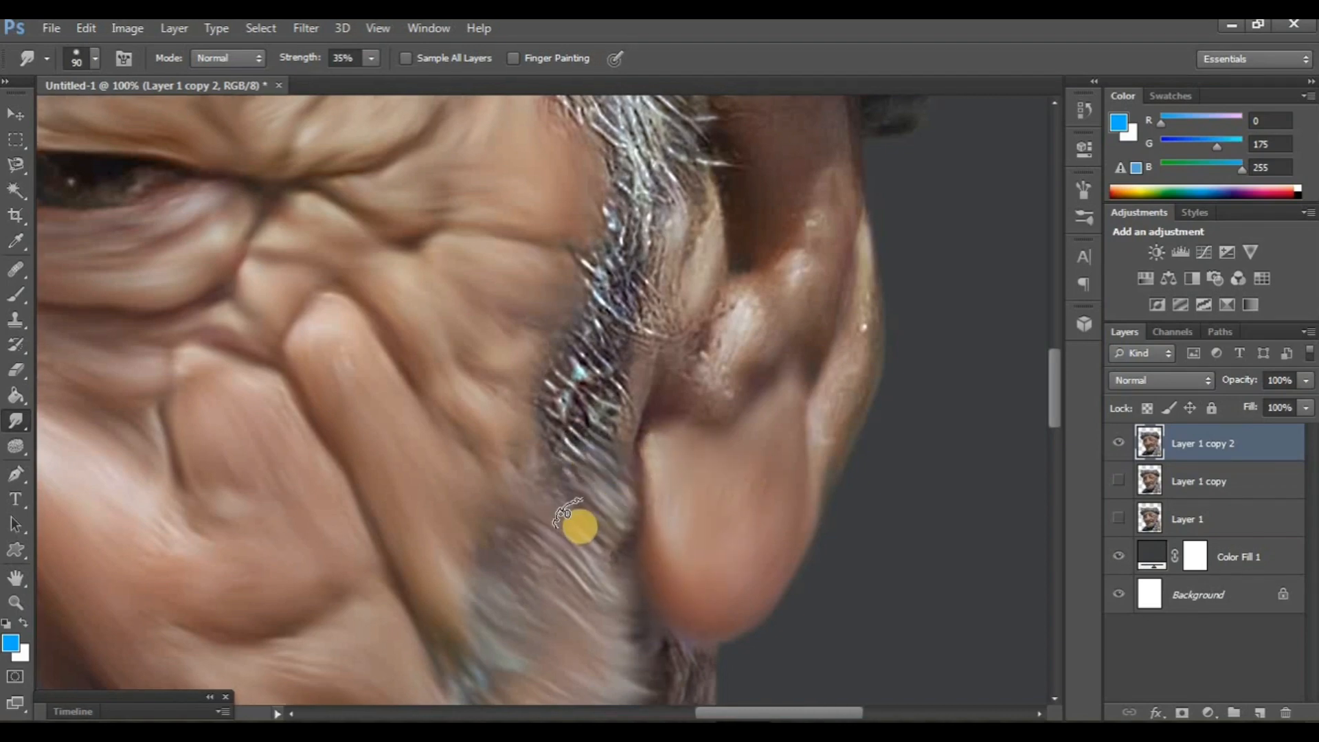
Smudge the sideburn hair beside the ear into soft strands, from the earlobe up to the hat
scroll(643, 476, "up", 5)
mouse_move(643, 514)
left_mouse_down()
mouse_move(763, 305)
mouse_move(778, 319)
mouse_move(669, 535)
mouse_move(659, 433)
mouse_move(706, 330)
mouse_move(701, 183)
mouse_move(683, 206)
mouse_move(644, 179)
mouse_move(531, 287)
mouse_move(504, 339)
mouse_move(520, 272)
mouse_move(631, 407)
mouse_move(636, 440)
left_mouse_up()
scroll(644, 180, "up", 3)
scroll(618, 206, "up", 1)
scroll(526, 295, "up", 3)
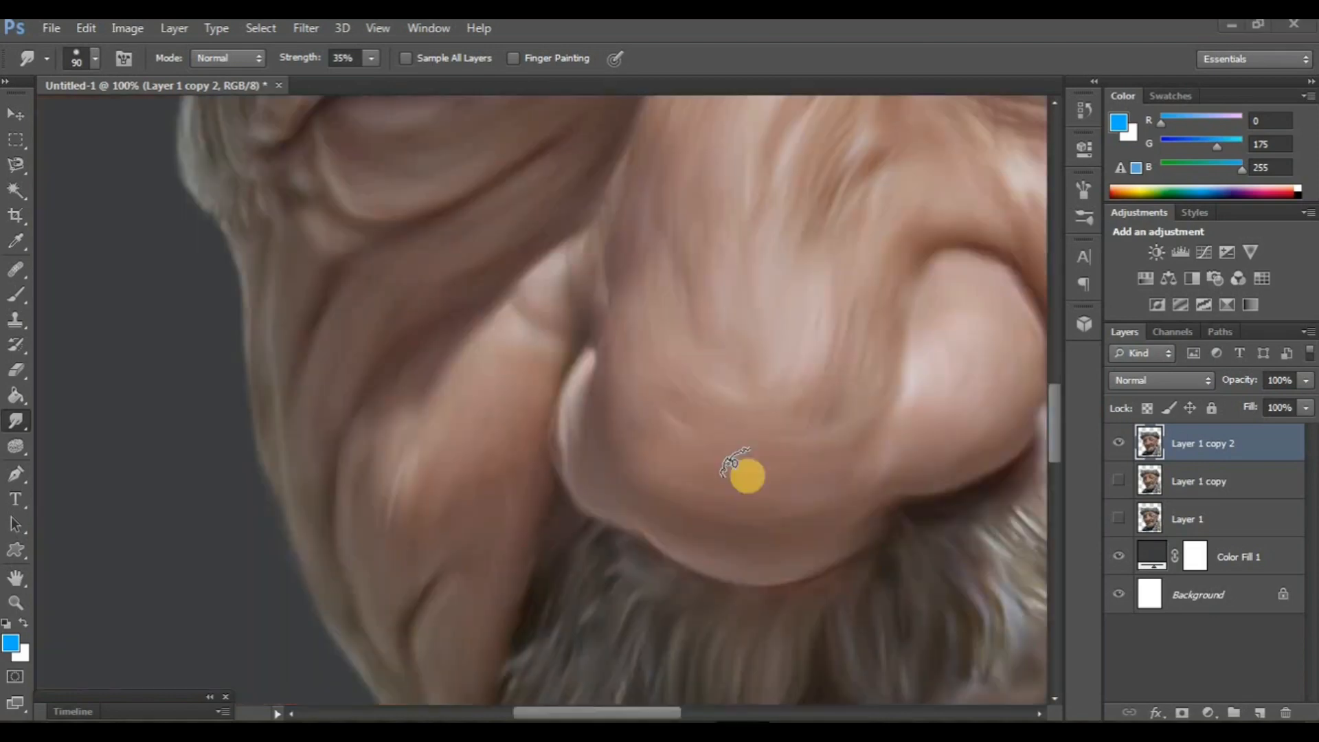
scroll(748, 477, "down", 3)
scroll(748, 477, "up", 2)
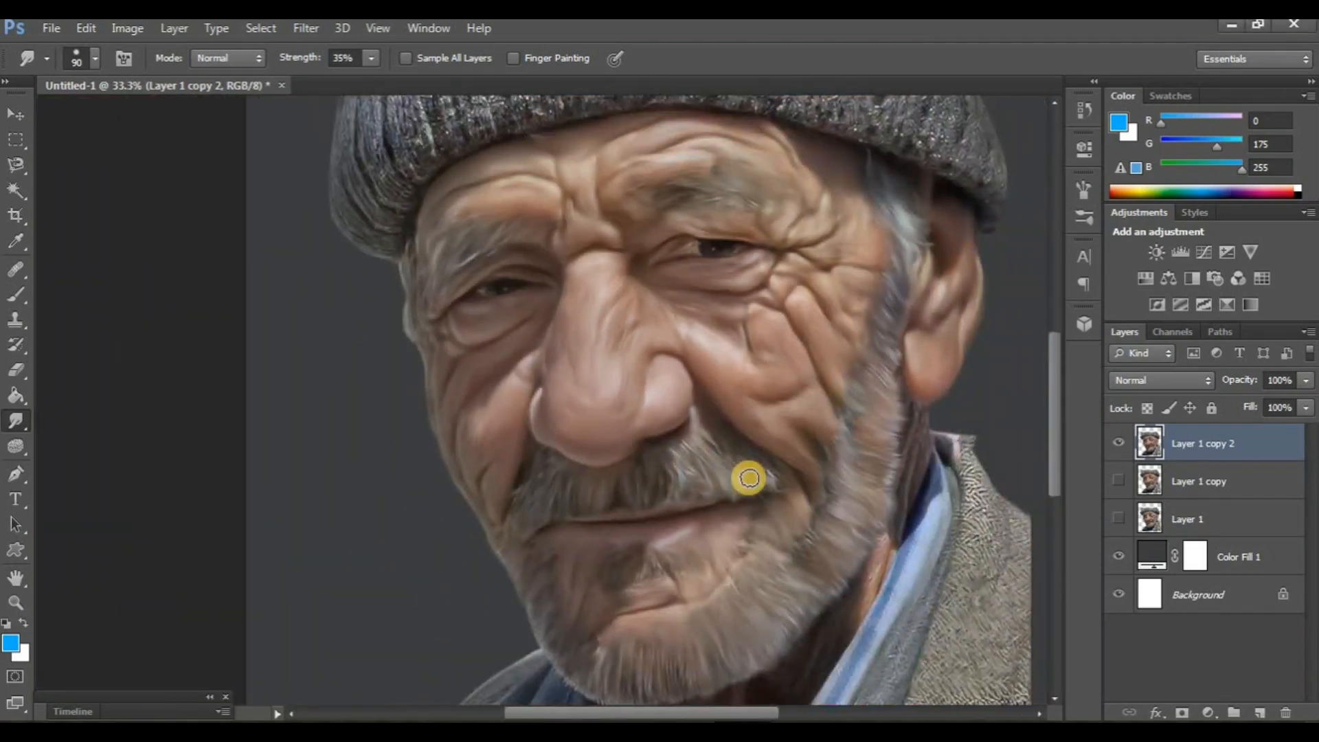
Duplicate Layer 1 copy 2, hide the original, and smudge the hat's lower brim smooth with brush size 150 at 40% strength
scroll(749, 477, "up", 2)
key("ctrl+j")
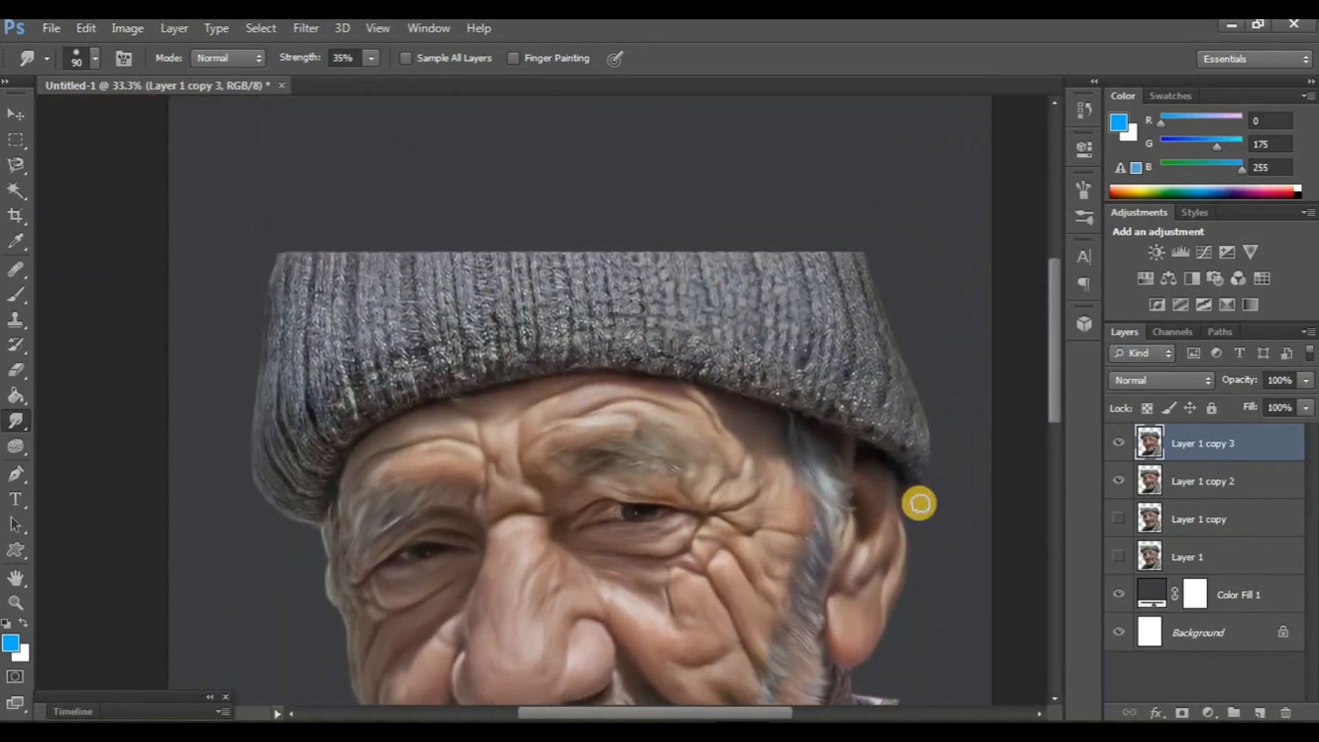
key("ctrl+plus")
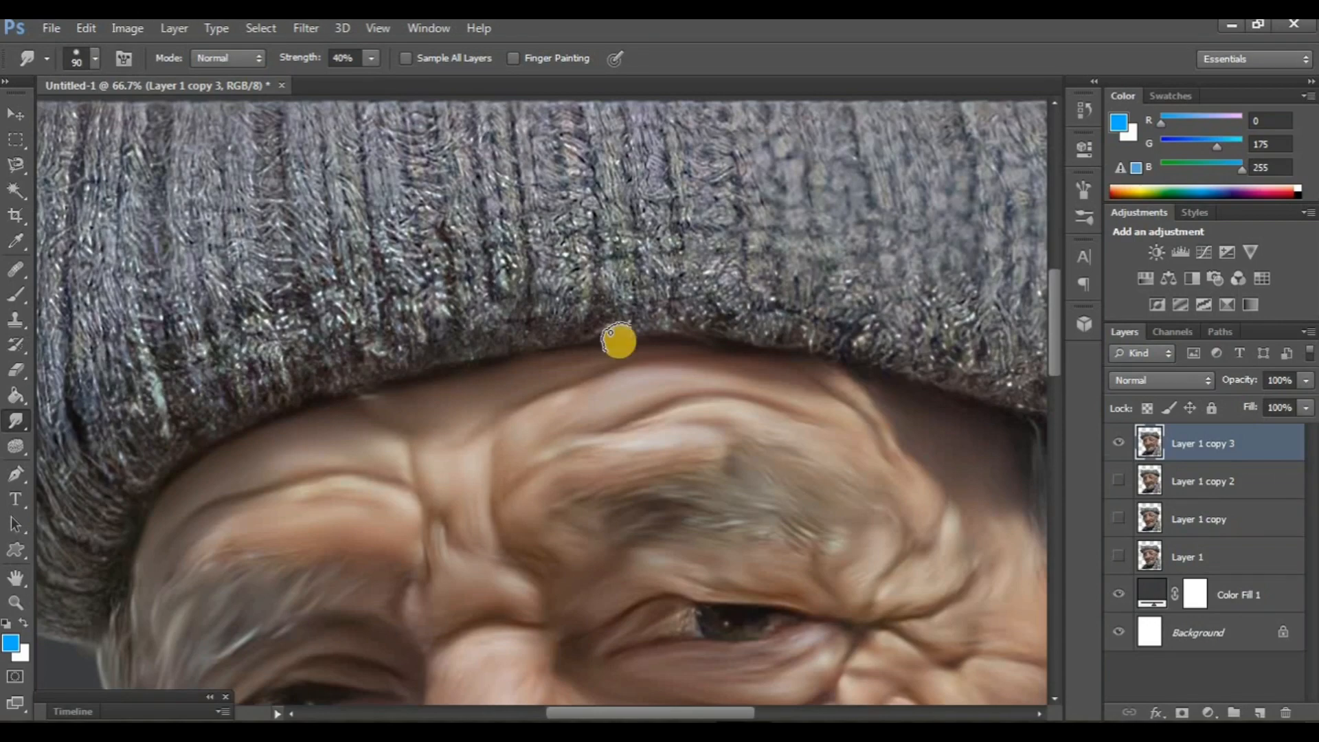
scroll(619, 340, "right", 1)
scroll(618, 330, "up", 2)
key("bracketright")
key("bracketright")
key("bracketright")
scroll(507, 391, "right", 1)
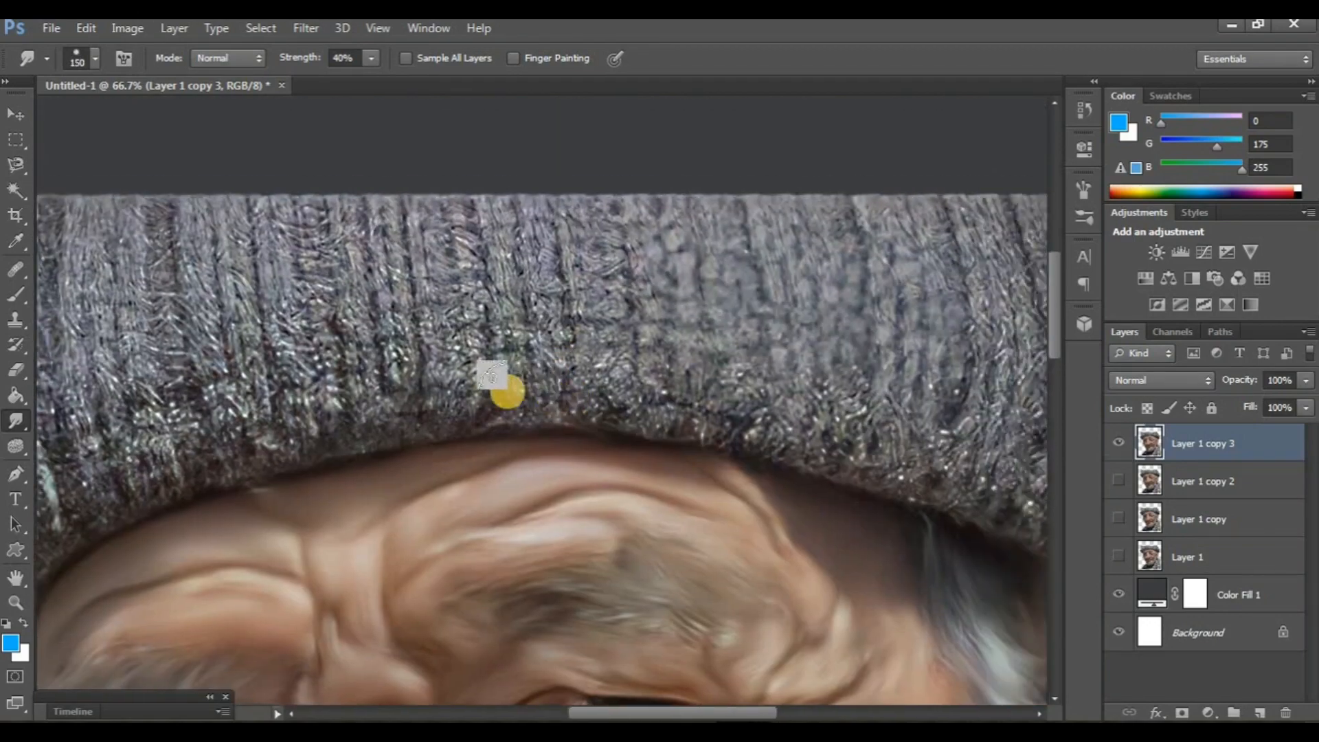
mouse_move(507, 391)
left_mouse_down()
mouse_move(566, 400)
mouse_move(435, 405)
mouse_move(780, 420)
mouse_move(434, 392)
mouse_move(336, 404)
mouse_move(476, 421)
mouse_move(259, 440)
left_mouse_up()
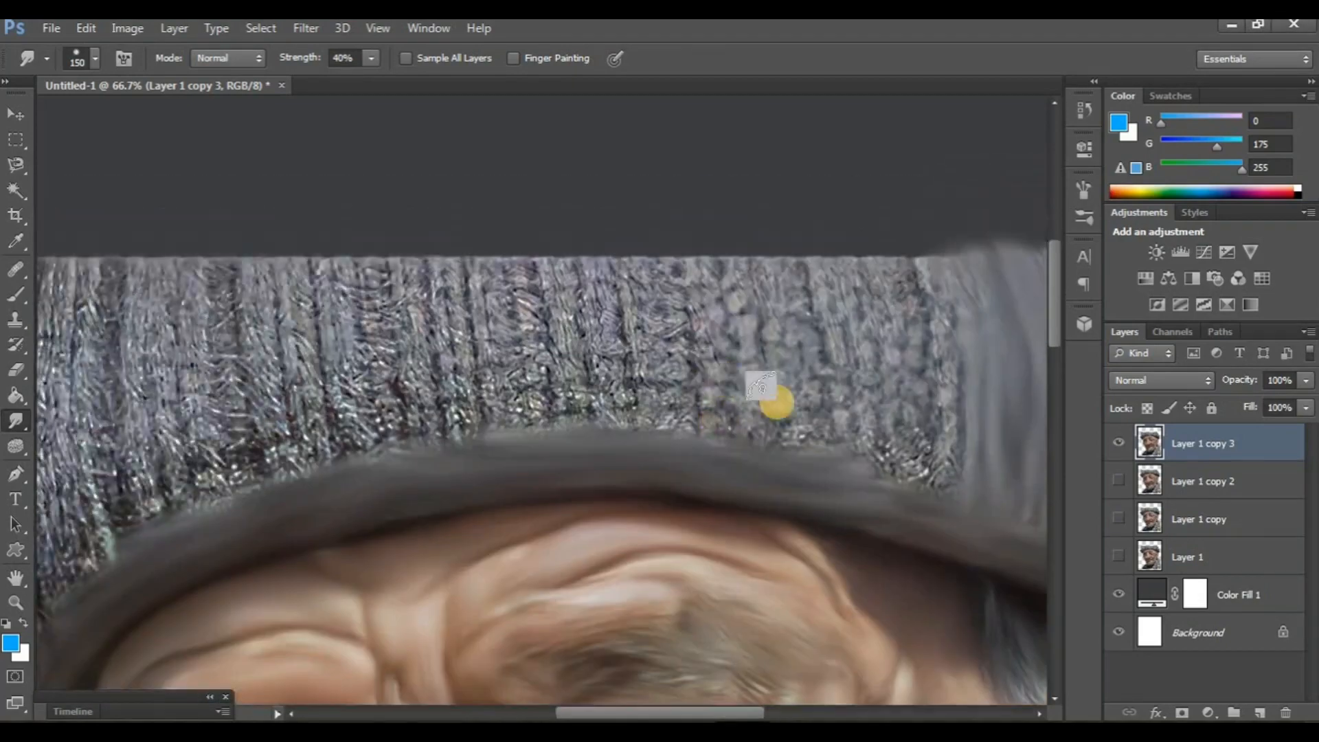
Smudge away the knit texture across the rest of the hat with brush size 200 at 45% strength
scroll(777, 406, "right", 1)
mouse_move(867, 412)
left_mouse_down()
mouse_move(875, 450)
mouse_move(856, 322)
mouse_move(858, 423)
mouse_move(796, 422)
mouse_move(862, 547)
left_mouse_up()
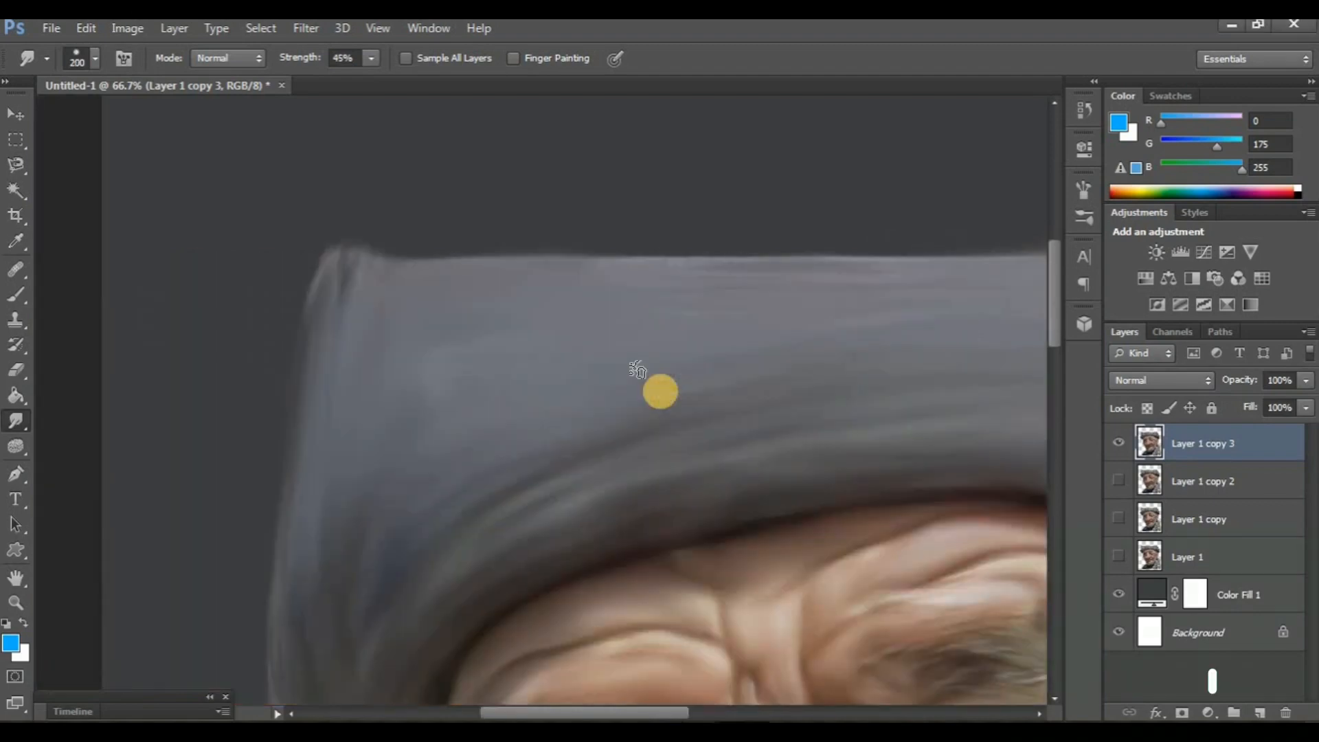
key("ctrl+minus")
key("ctrl+plus")
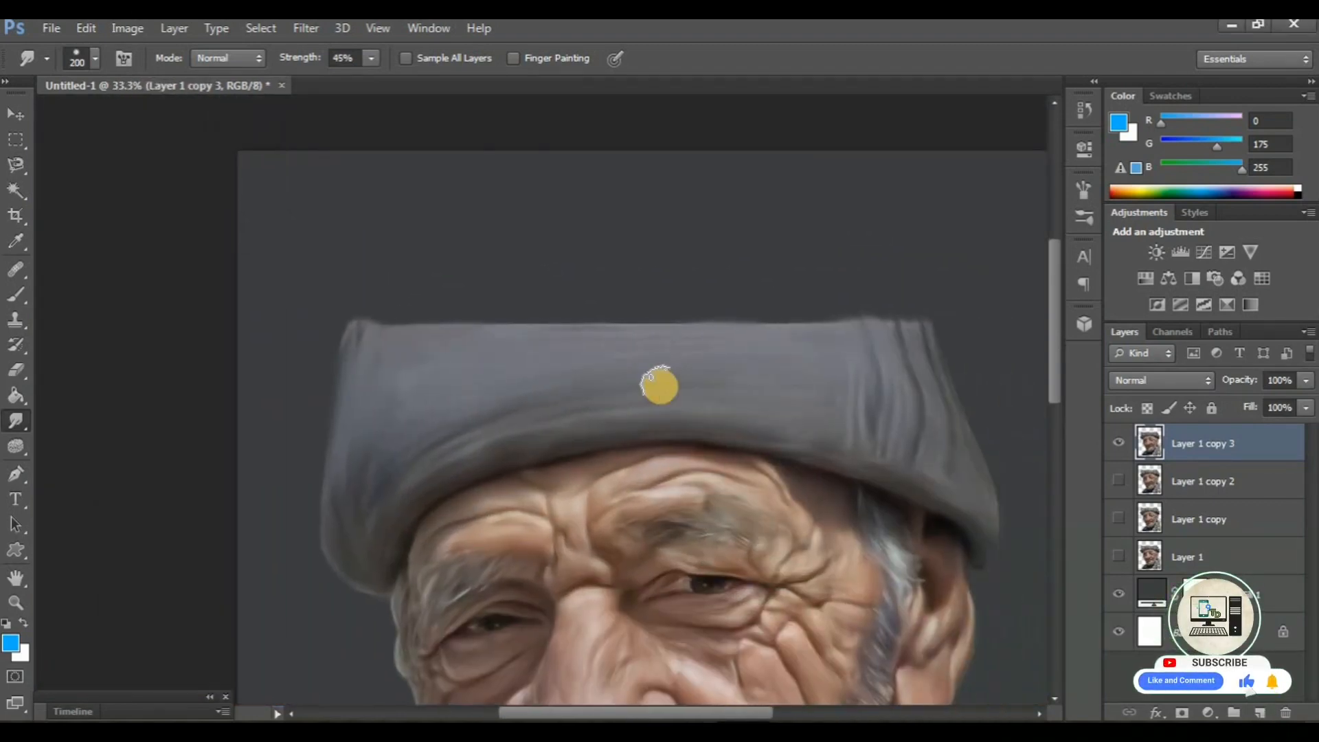
Smudge the hat into soft vertical ribs with a rounded crown on Layer 1 copy 4 at 50% strength, and compare it with Layer 1 copy 2
mouse_move(350, 383)
left_mouse_down()
mouse_move(400, 323)
mouse_move(374, 396)
mouse_move(405, 342)
mouse_move(444, 316)
mouse_move(408, 404)
mouse_move(441, 342)
mouse_move(482, 317)
mouse_move(456, 370)
mouse_move(503, 323)
mouse_move(881, 363)
mouse_move(906, 384)
mouse_move(884, 394)
mouse_move(880, 349)
mouse_move(844, 297)
mouse_move(855, 360)
mouse_move(775, 309)
mouse_move(830, 357)
mouse_move(744, 317)
mouse_move(777, 349)
mouse_move(739, 321)
mouse_move(717, 323)
mouse_move(781, 377)
mouse_move(675, 353)
mouse_move(576, 390)
mouse_move(546, 386)
mouse_move(640, 343)
mouse_move(559, 377)
mouse_move(649, 353)
mouse_move(712, 366)
mouse_move(598, 371)
mouse_move(770, 382)
mouse_move(527, 349)
mouse_move(520, 328)
mouse_move(632, 302)
mouse_move(519, 337)
mouse_move(727, 390)
left_mouse_up()
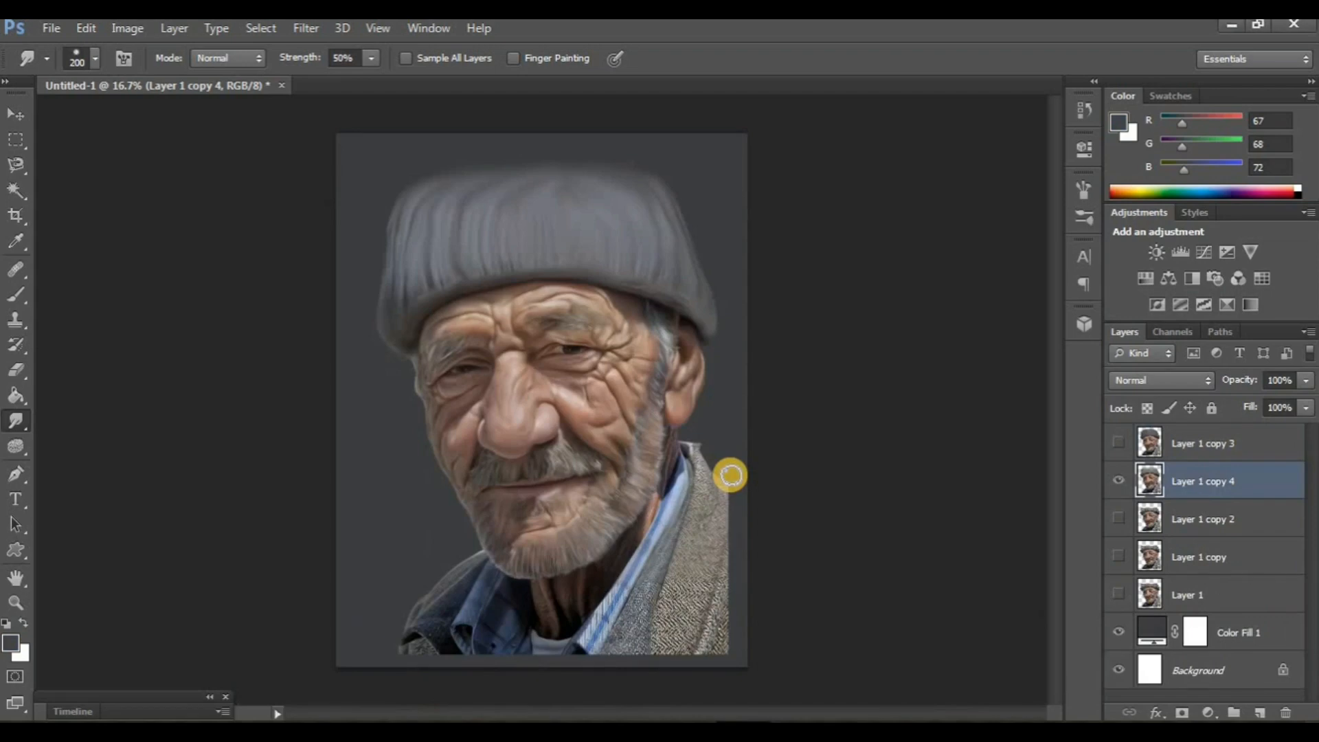
scroll(730, 474, "up", 5)
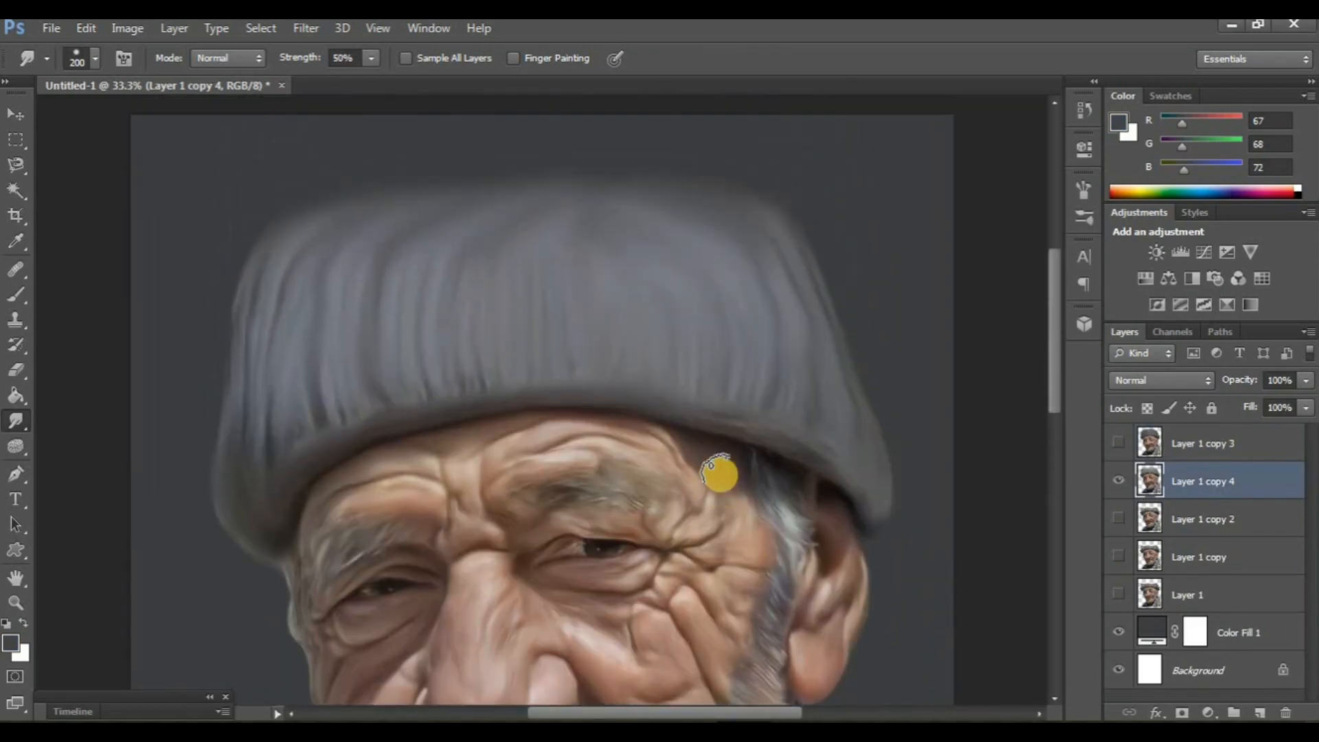
scroll(719, 474, "up", 2)
left_click(1118, 481)
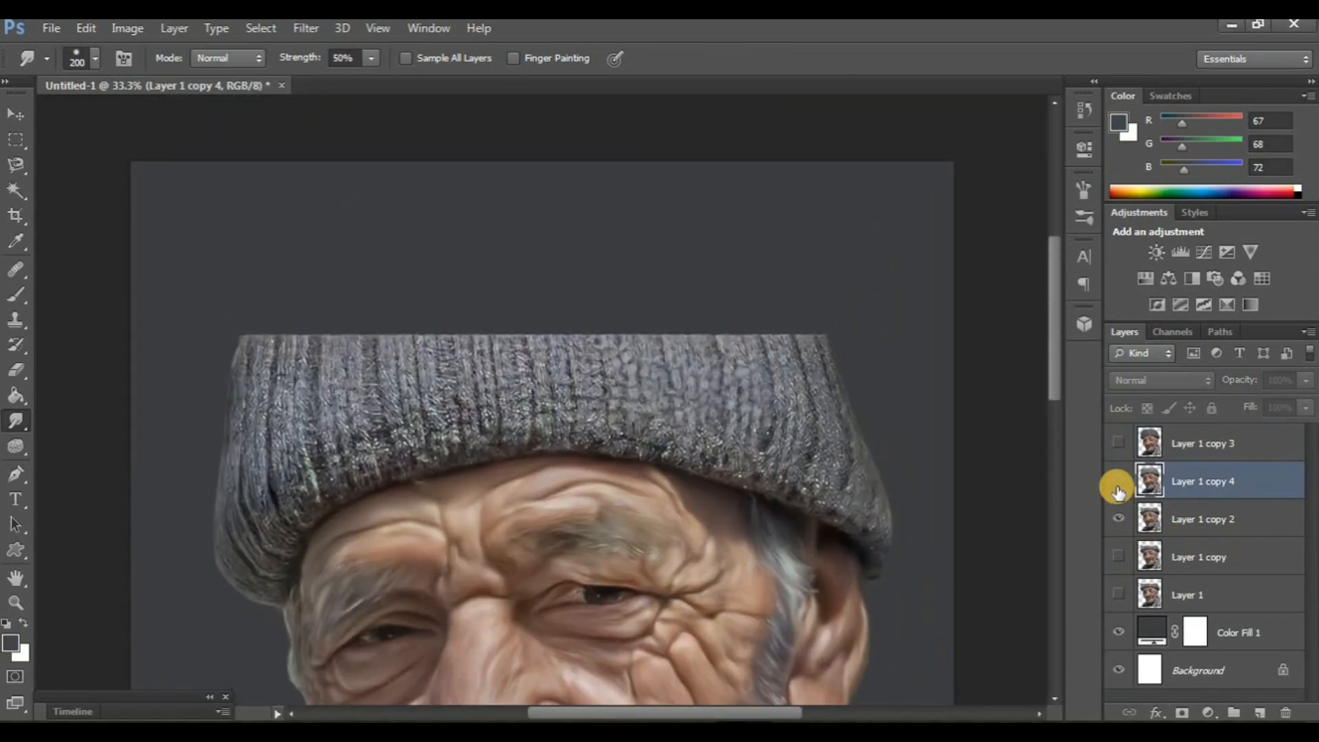
left_click(1118, 481)
Smudge the neck and the striped blue collar smooth along their length, reducing the brush to size 100 and the strength to 35%
scroll(714, 521, "down", 10)
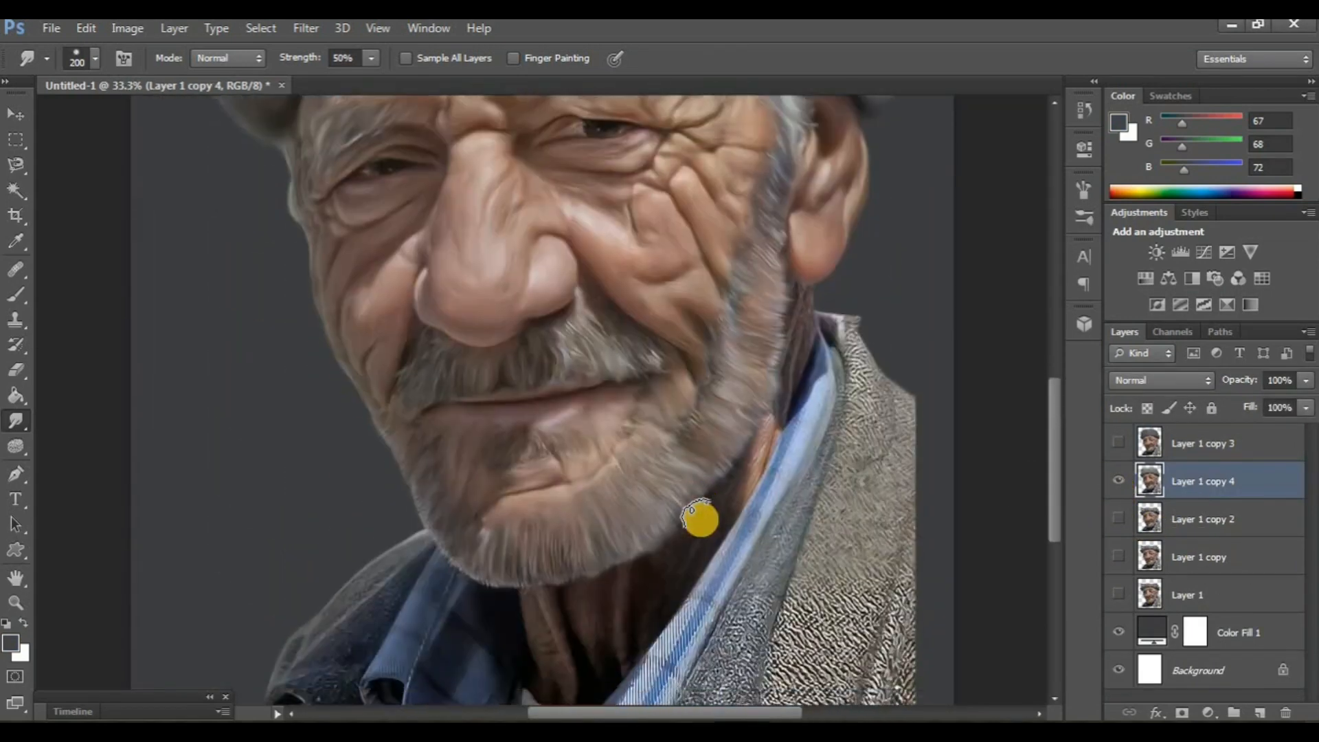
scroll(701, 519, "up", 1)
scroll(577, 481, "up", 1)
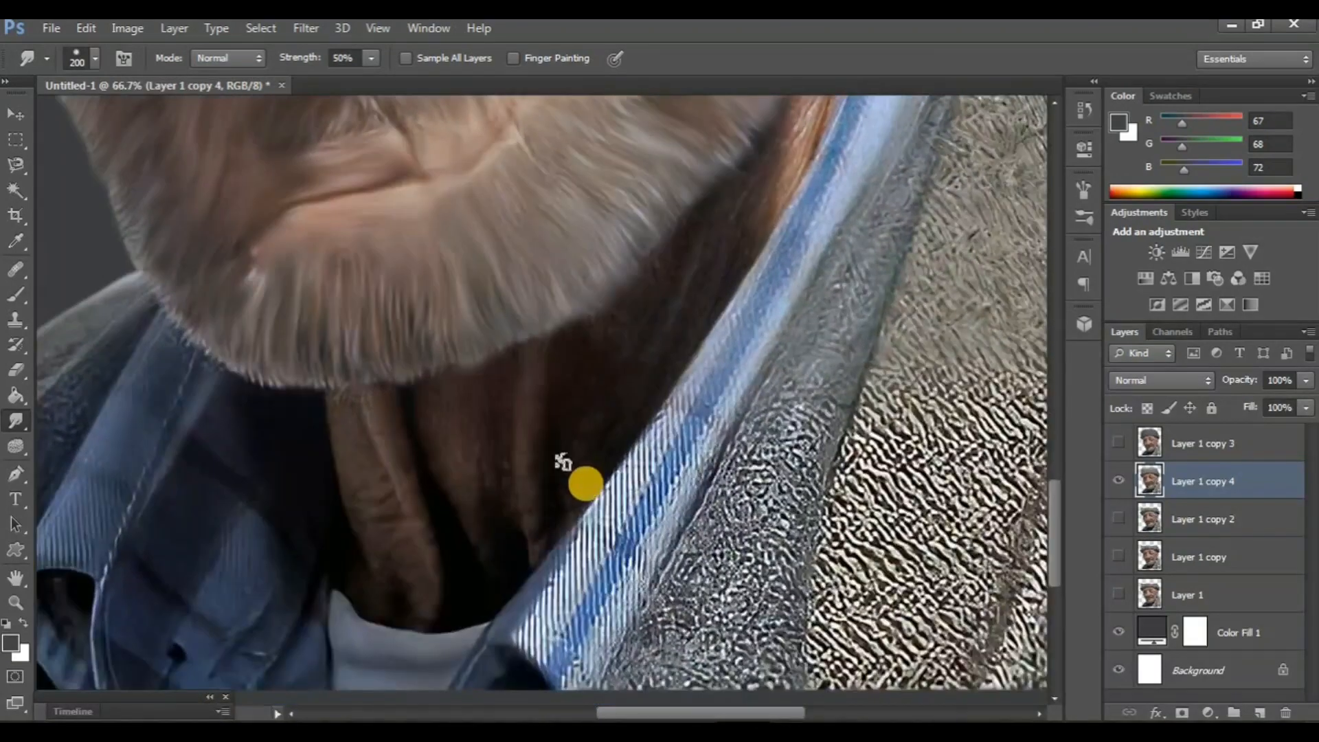
scroll(574, 471, "right", 2)
scroll(573, 470, "up", 8)
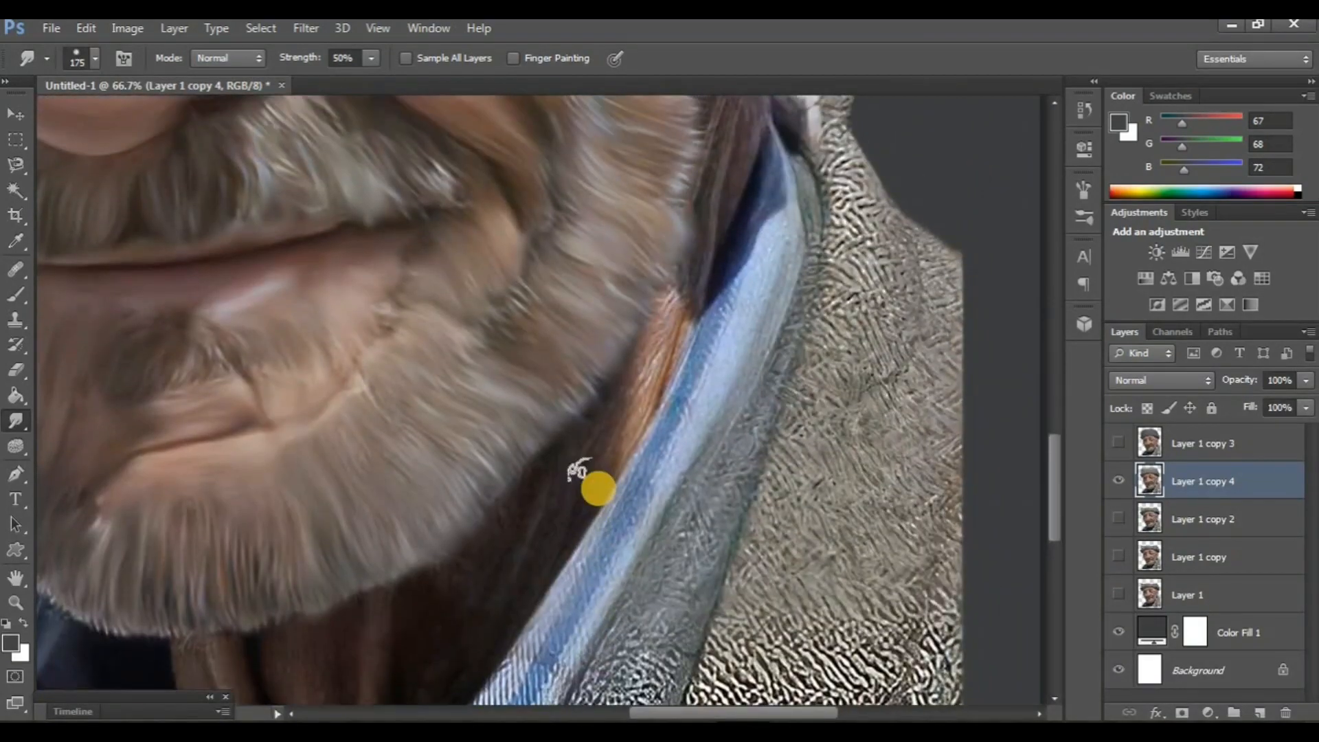
scroll(574, 464, "right", 3)
scroll(590, 459, "up", 1)
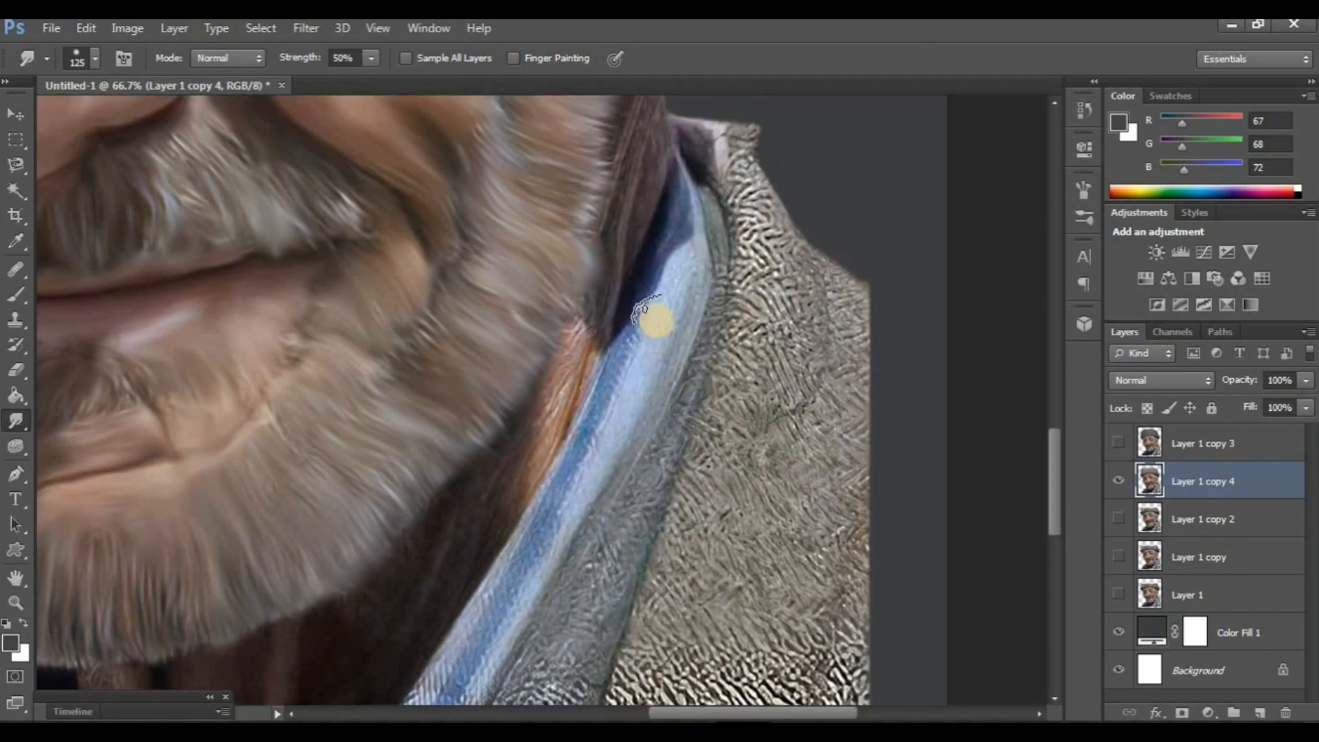
mouse_move(623, 367)
left_mouse_down()
mouse_move(679, 212)
mouse_move(578, 466)
mouse_move(623, 406)
mouse_move(528, 581)
mouse_move(584, 423)
mouse_move(537, 529)
mouse_move(455, 658)
mouse_move(441, 650)
mouse_move(515, 567)
mouse_move(645, 683)
left_mouse_up()
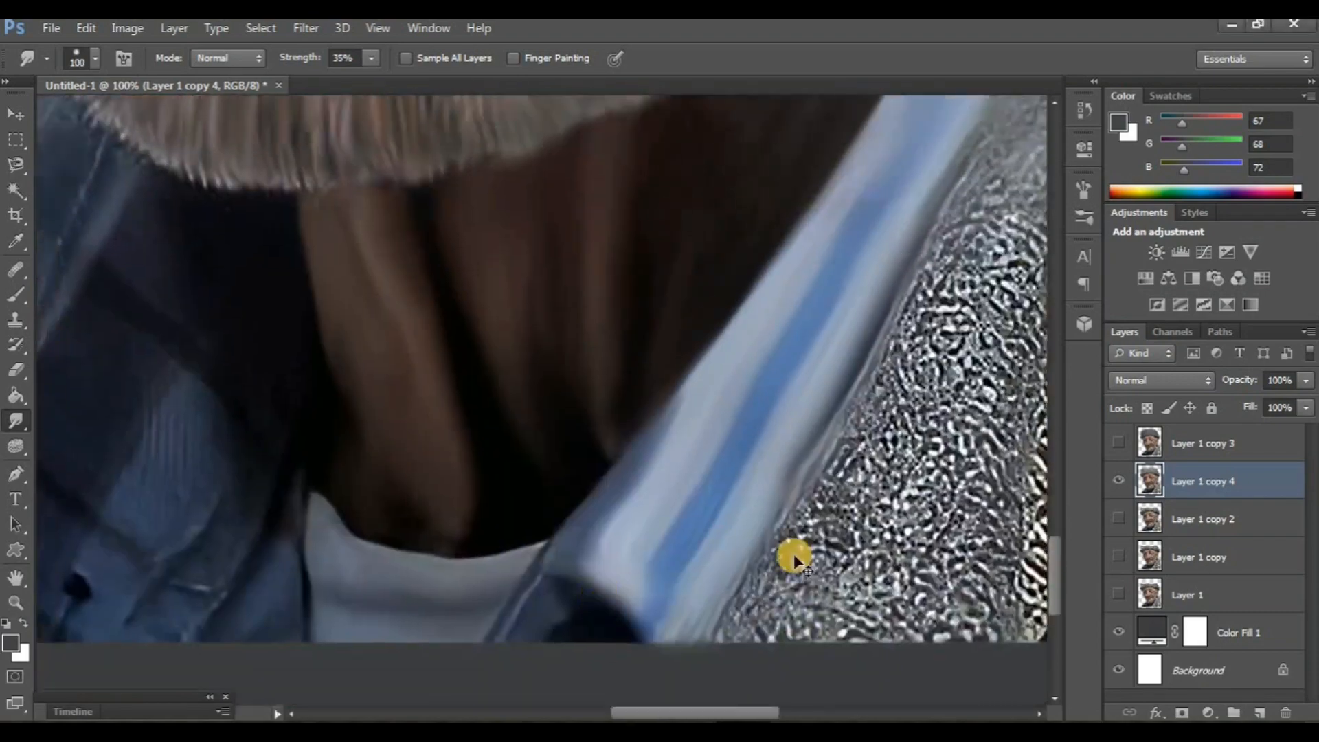
Smudge the tweed jacket's texture smooth from the top of the shoulder downward with brush size 100 at 35% strength
left_click_drag(962, 529, 795, 543)
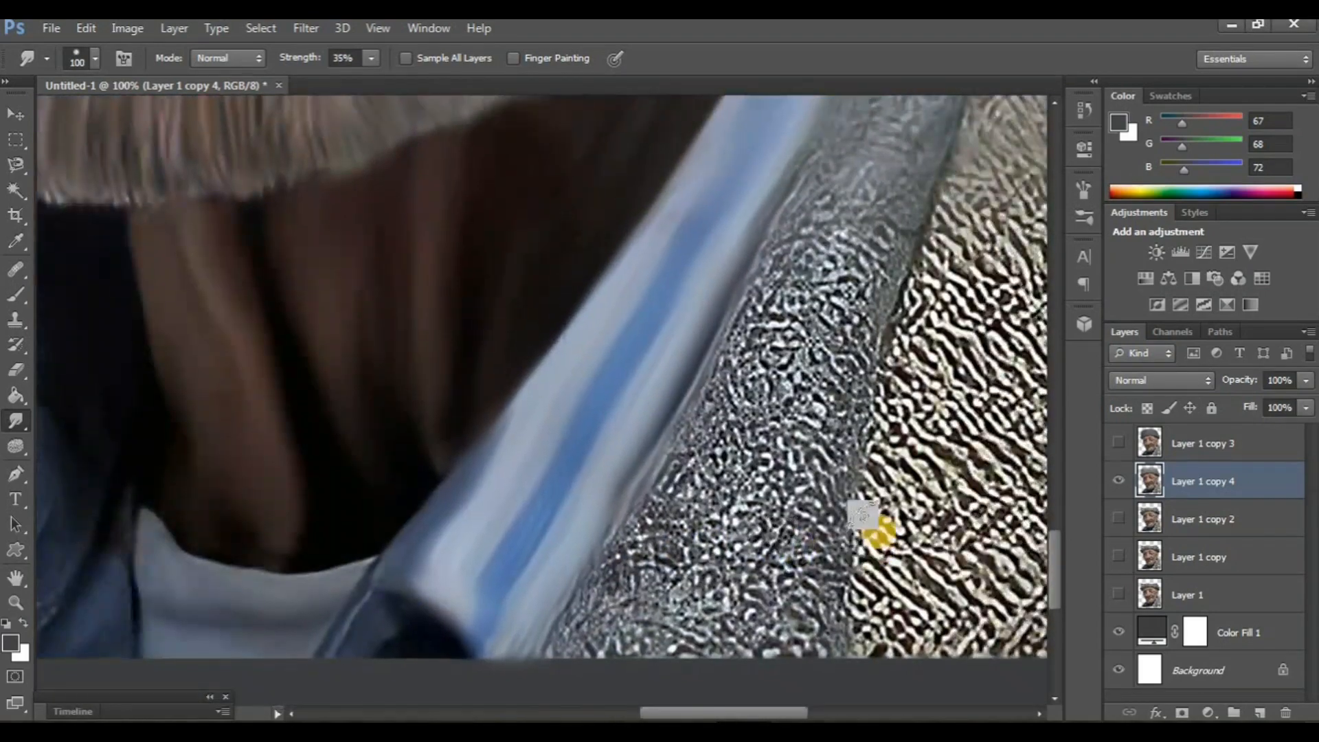
left_click_drag(865, 274, 874, 529)
left_click_drag(1017, 529, 861, 519)
mouse_move(842, 130)
left_mouse_down()
mouse_move(810, 480)
mouse_move(814, 432)
left_mouse_up()
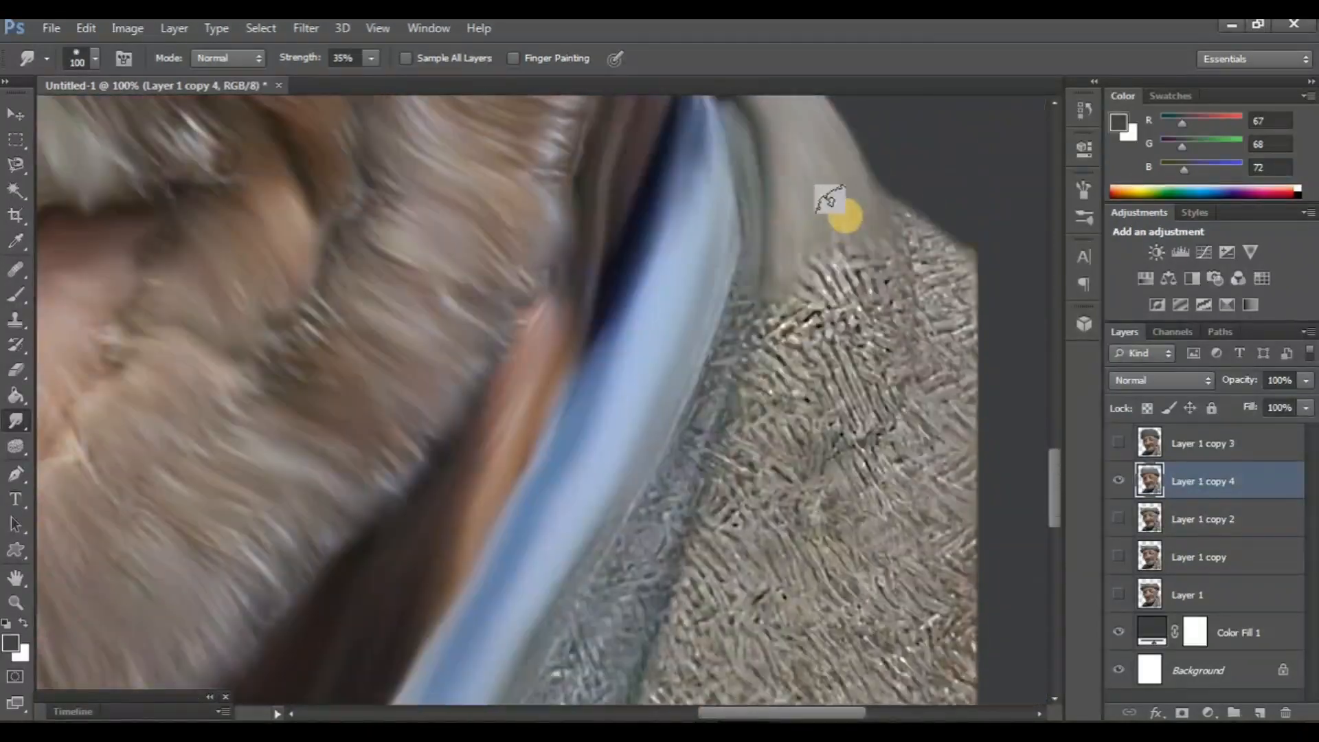
left_click_drag(830, 200, 827, 351)
left_click_drag(854, 221, 838, 412)
mouse_move(847, 295)
left_mouse_down()
mouse_move(821, 386)
mouse_move(827, 245)
mouse_move(789, 394)
mouse_move(797, 261)
mouse_move(753, 417)
mouse_move(742, 367)
mouse_move(764, 242)
mouse_move(673, 464)
left_mouse_up()
Smudge the grey lapel strip beside the blue collar and the adjoining tweed into smooth lengthwise strokes
left_click_drag(744, 167, 702, 406)
mouse_move(746, 384)
left_mouse_down()
mouse_move(669, 315)
mouse_move(668, 120)
left_mouse_up()
left_click_drag(618, 137, 533, 397)
mouse_move(599, 205)
left_mouse_down()
mouse_move(522, 378)
mouse_move(479, 390)
left_mouse_up()
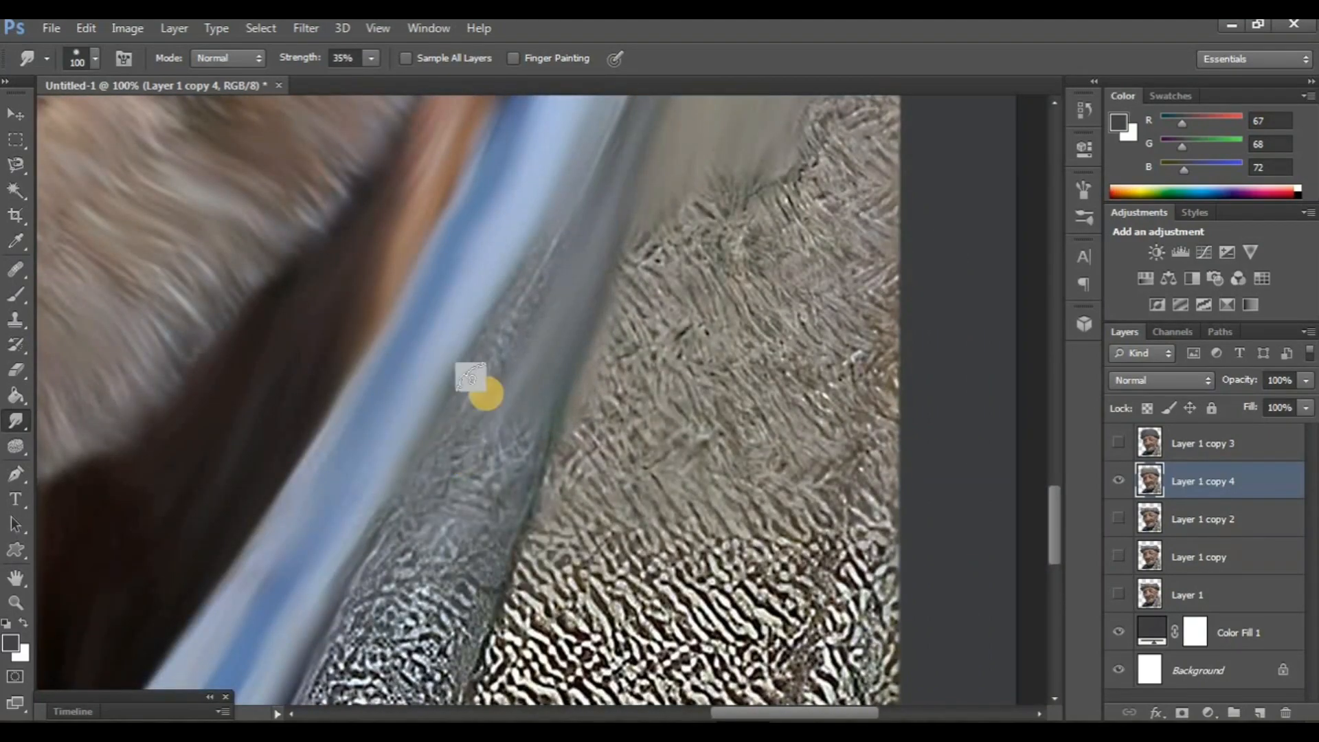
mouse_move(558, 214)
left_mouse_down()
mouse_move(464, 448)
mouse_move(607, 462)
mouse_move(610, 381)
left_mouse_up()
Smudge the remaining jacket, the dark blue shirt and the portrait's lower edge smooth with brush size 150 at 35% strength
key("ctrl+minus")
key("ctrl+minus")
key("ctrl+plus")
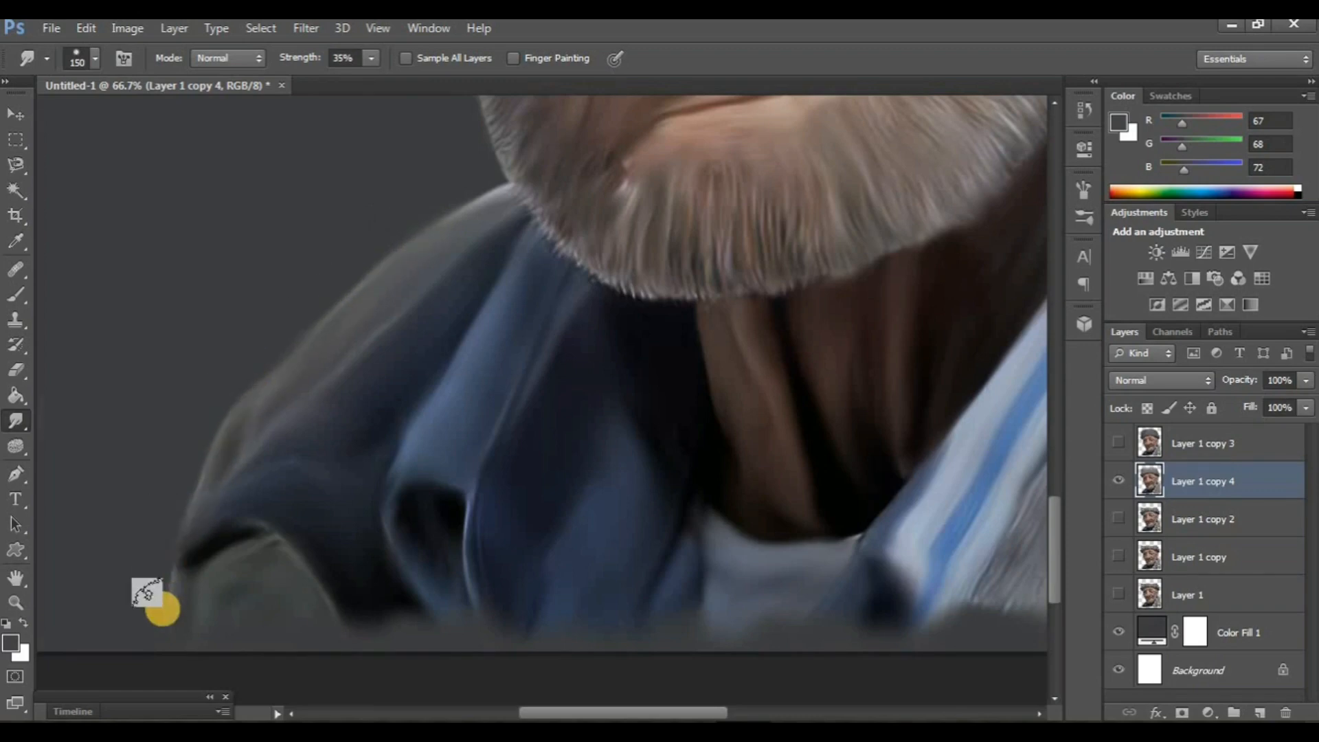
key("ctrl+minus")
key("ctrl+minus")
key("ctrl+minus")
key("ctrl+minus")
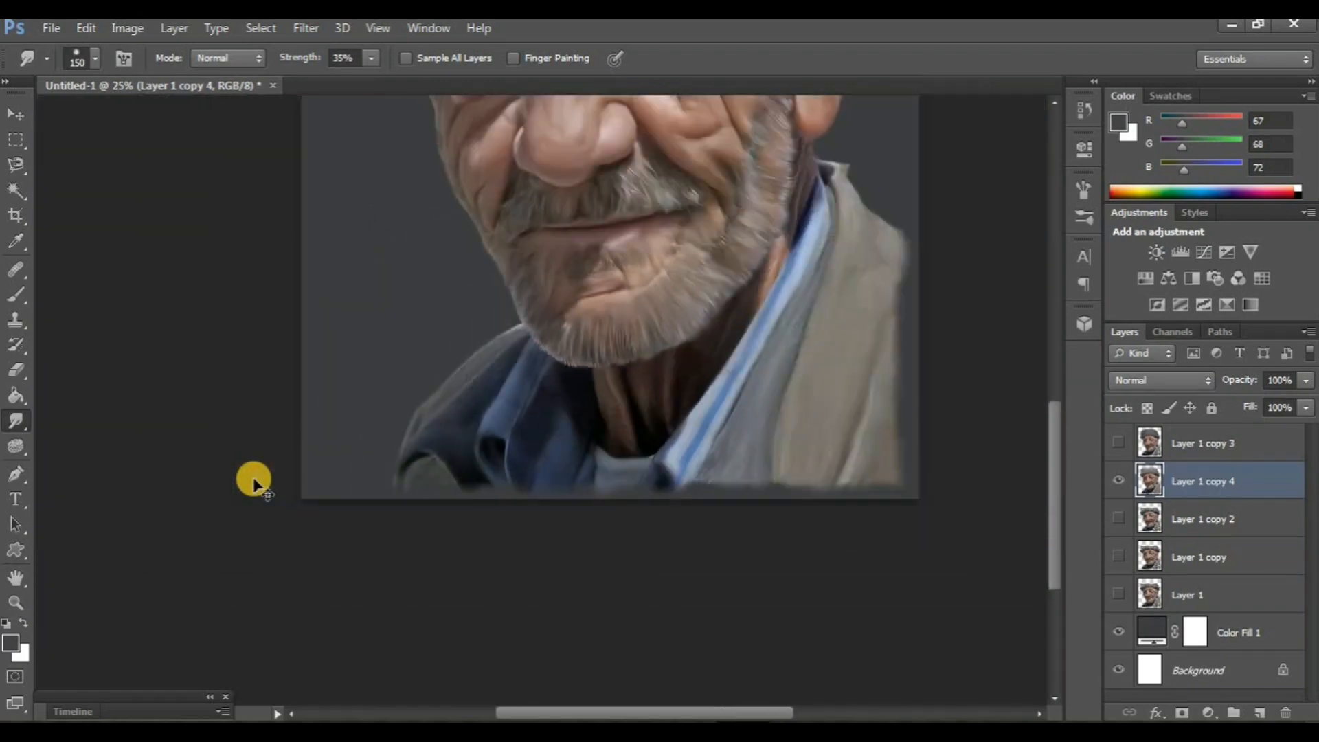
Compare the smudged clothing with the earlier version, and duplicate Layer 1 copy 4 to the top as the only visible portrait layer
left_click(1118, 482)
left_click(1118, 524)
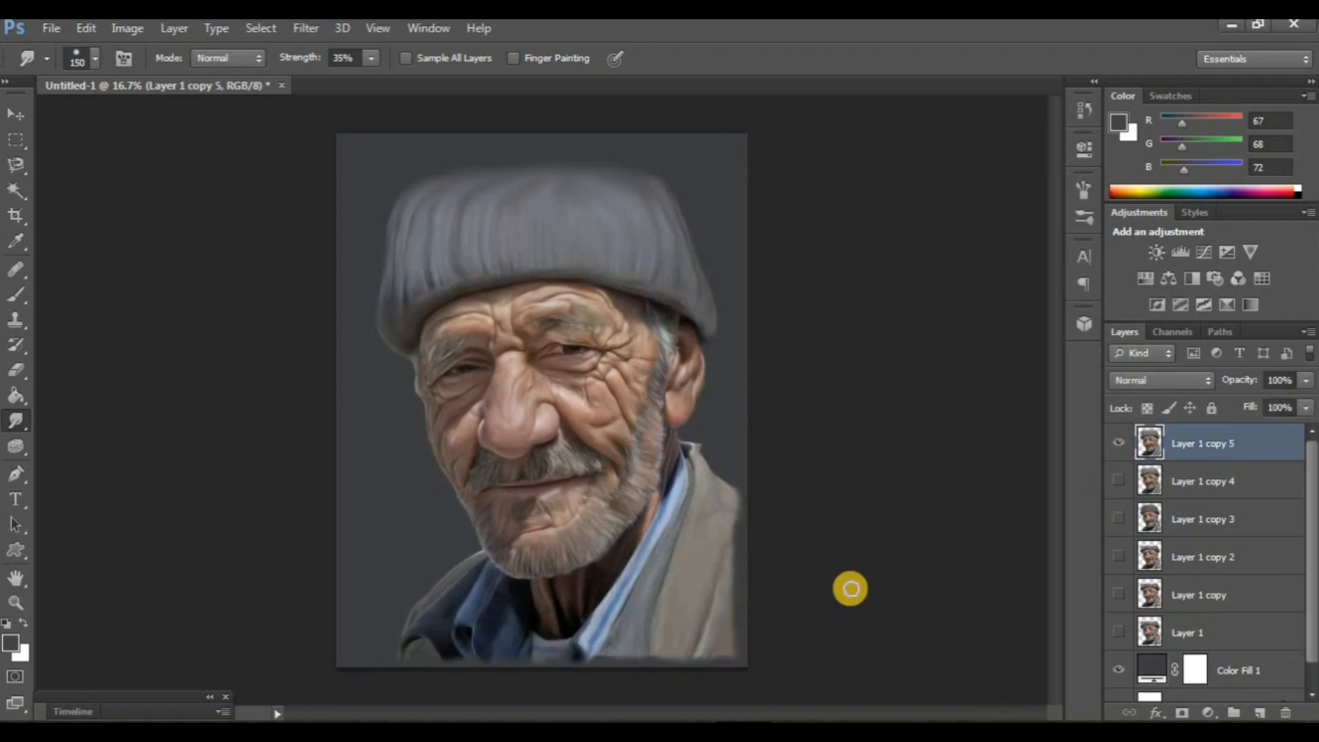
key("ctrl+plus")
key("ctrl+plus")
key("ctrl+minus")
key("ctrl+minus")
Add a new empty layer directly above Color Fill 1 and activate the Brush tool
left_click(1227, 671)
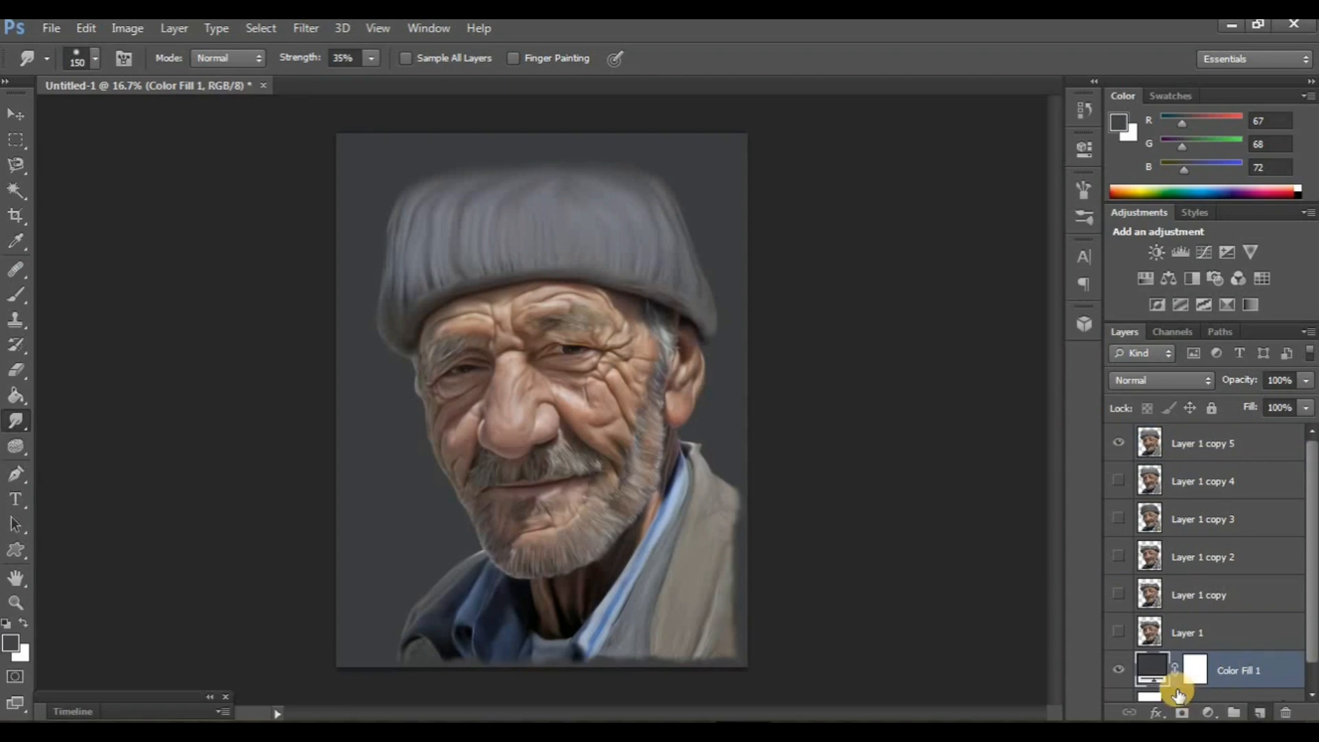
key("ctrl+shift+alt+n")
key("b")
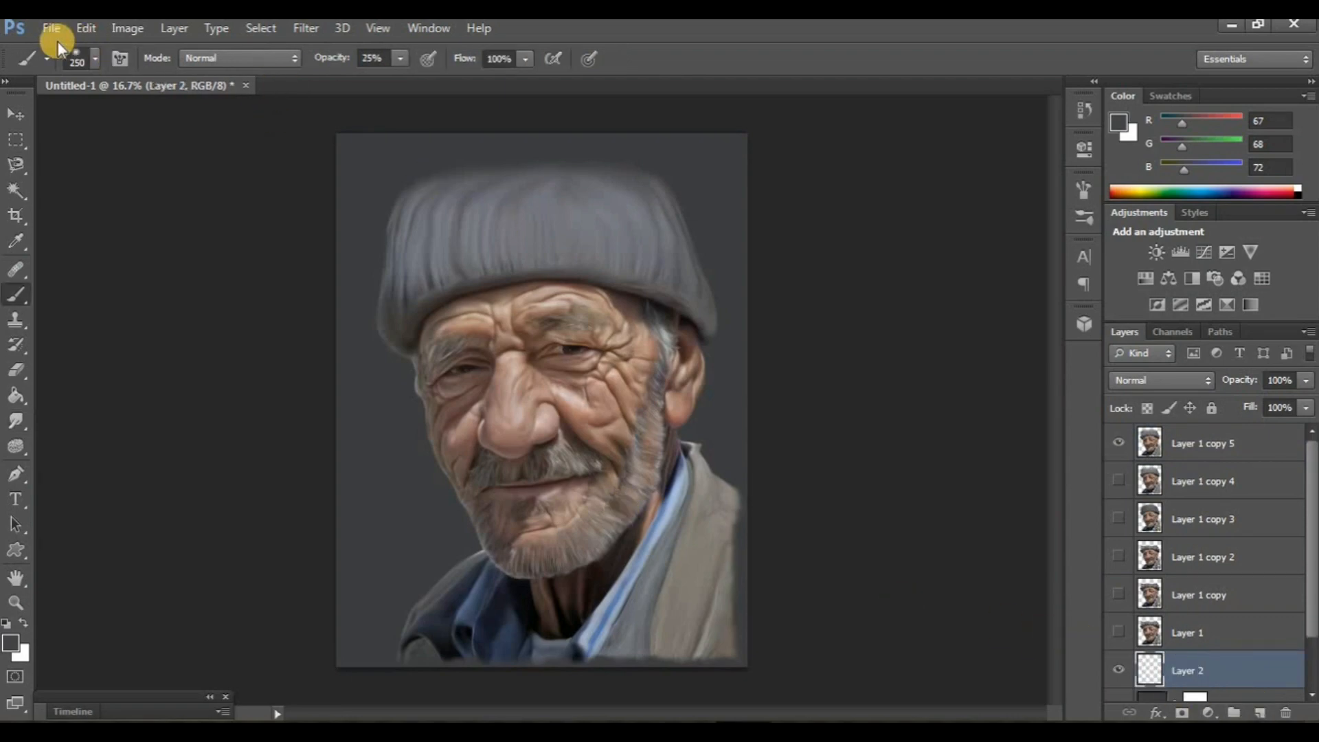
Choose the 300 px textured brush at size 1700 and paint soft patches on the lower background in grey-beige sampled from the jacket
left_click(94, 59)
left_click_drag(217, 217, 218, 311)
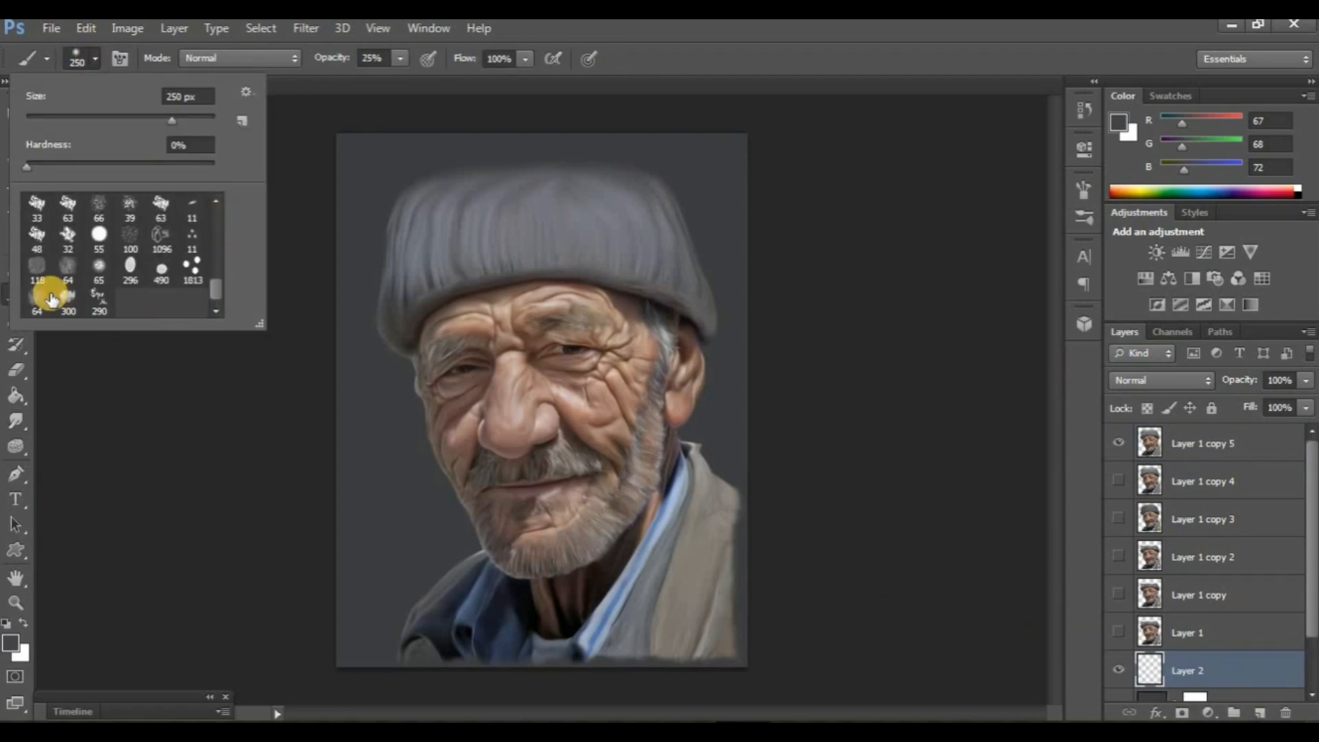
double_click(71, 296)
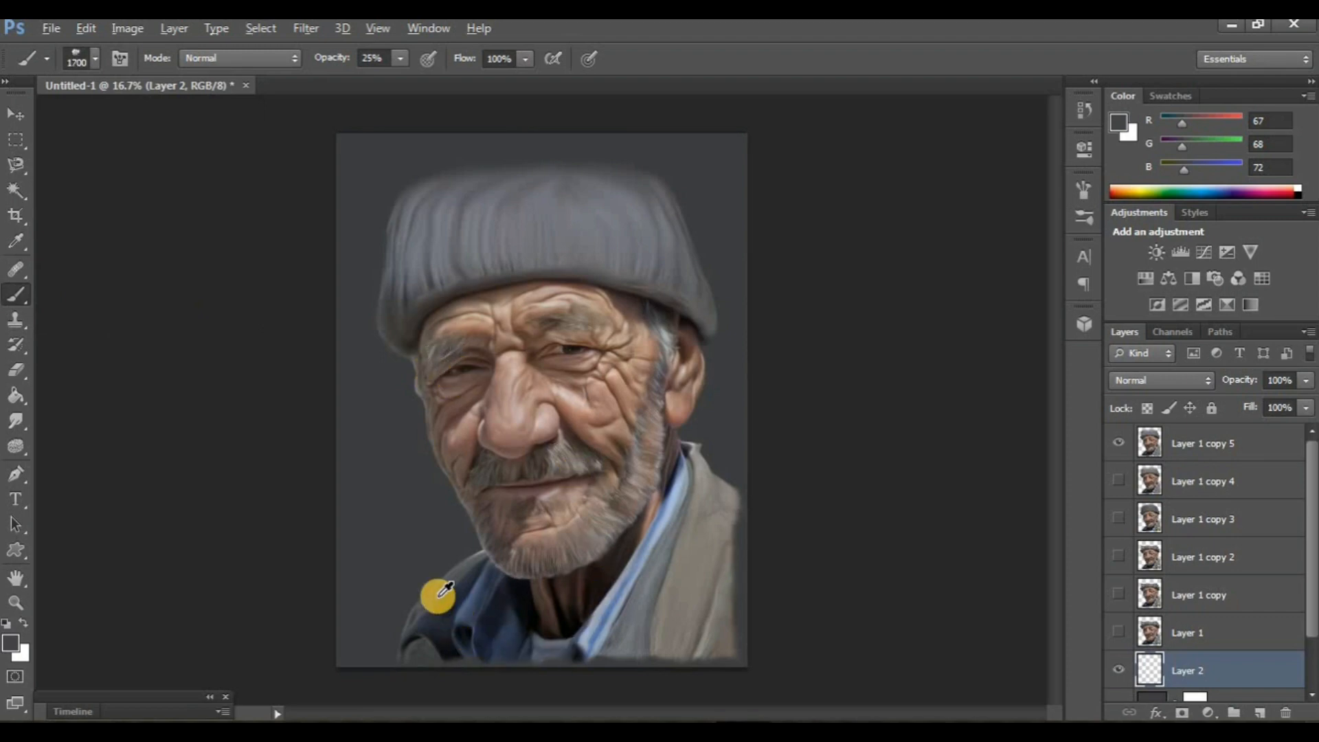
left_click(693, 564, "alt")
mouse_move(424, 589)
left_mouse_down()
mouse_move(617, 371)
mouse_move(729, 576)
mouse_move(795, 548)
mouse_move(787, 627)
mouse_move(806, 623)
mouse_move(673, 384)
left_mouse_up()
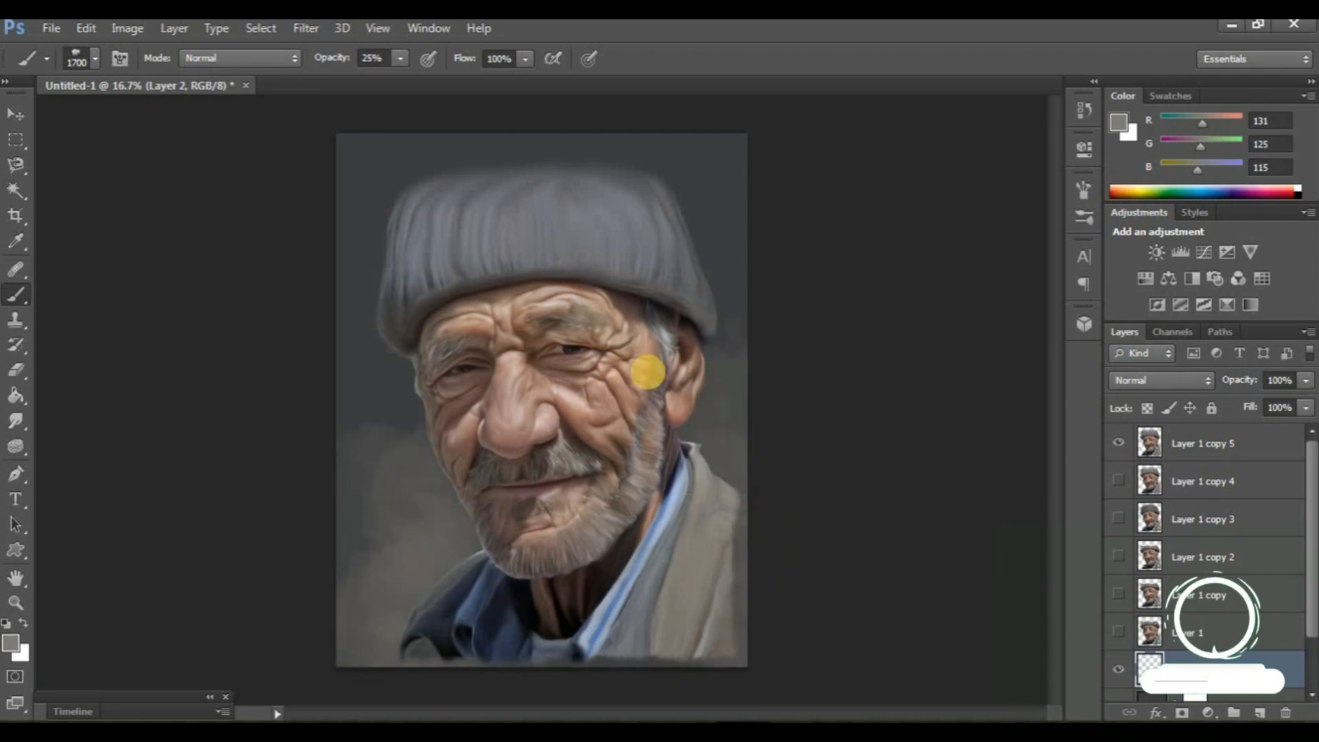
Choose a muted teal foreground colour, RGB 90, 108, 108, and brush it over the background on both sides of the head
left_click(10, 641)
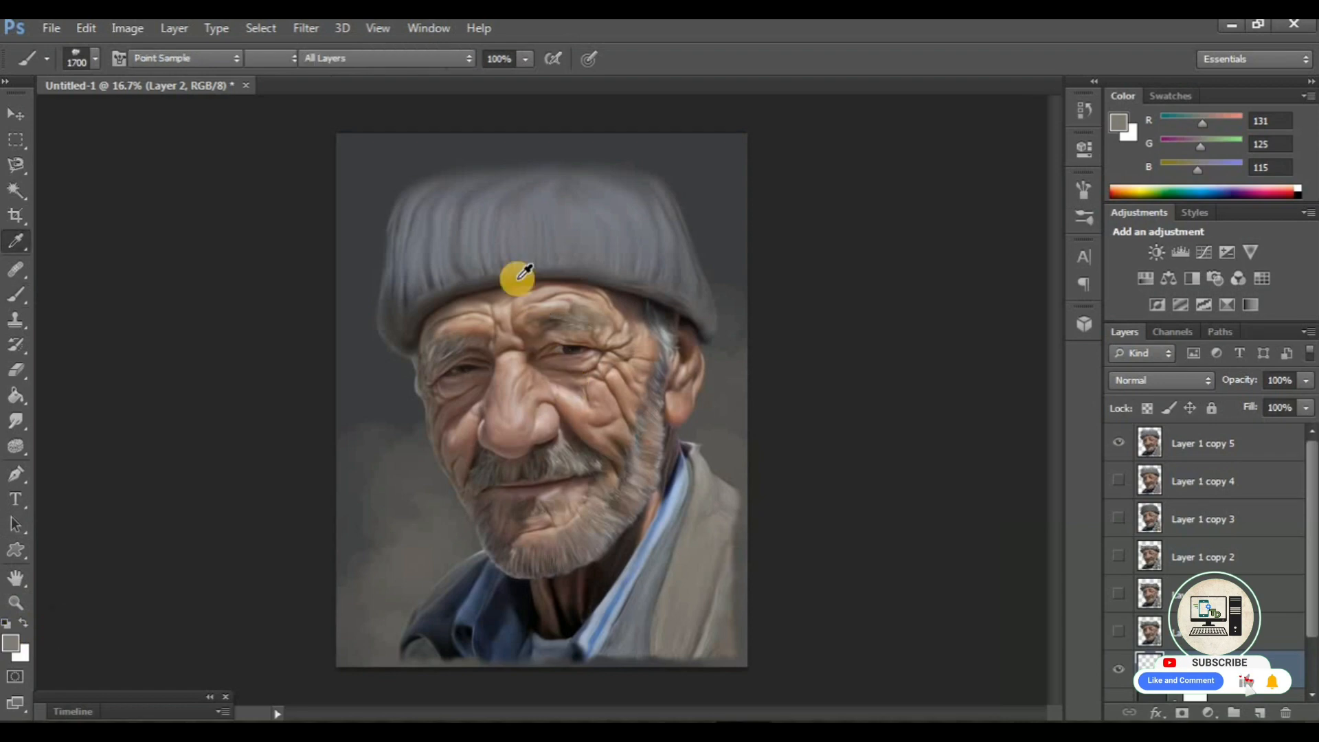
left_click(588, 309)
left_click(788, 455)
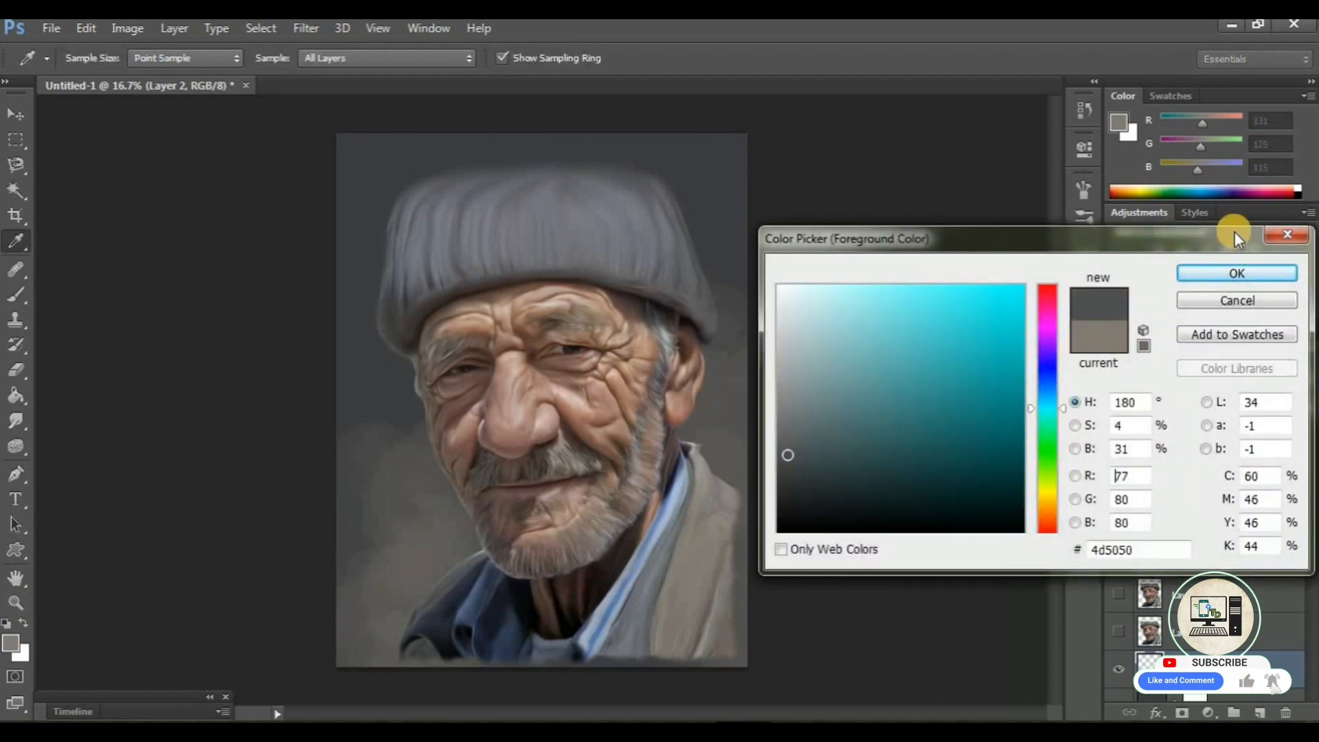
left_click(1228, 275)
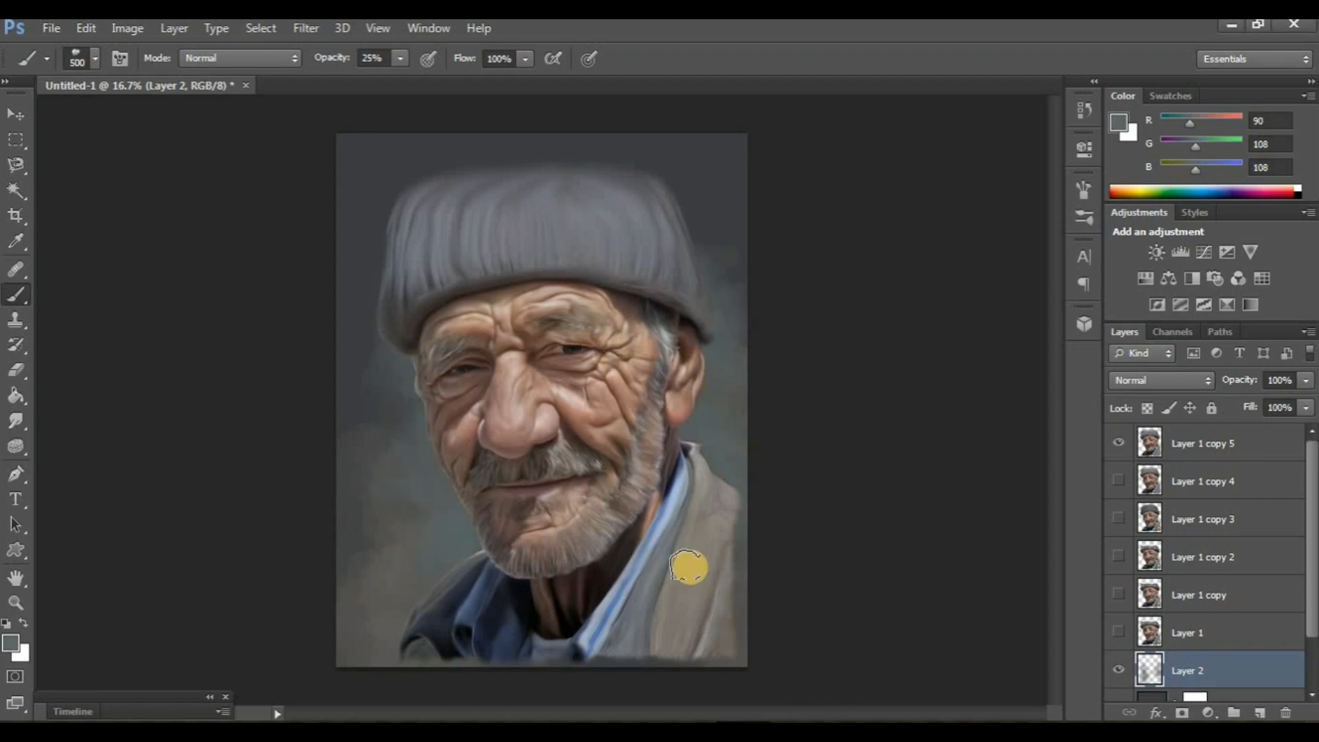
Add a new empty layer above Layer 1 copy 5 and choose a soft round brush
left_click(1215, 445)
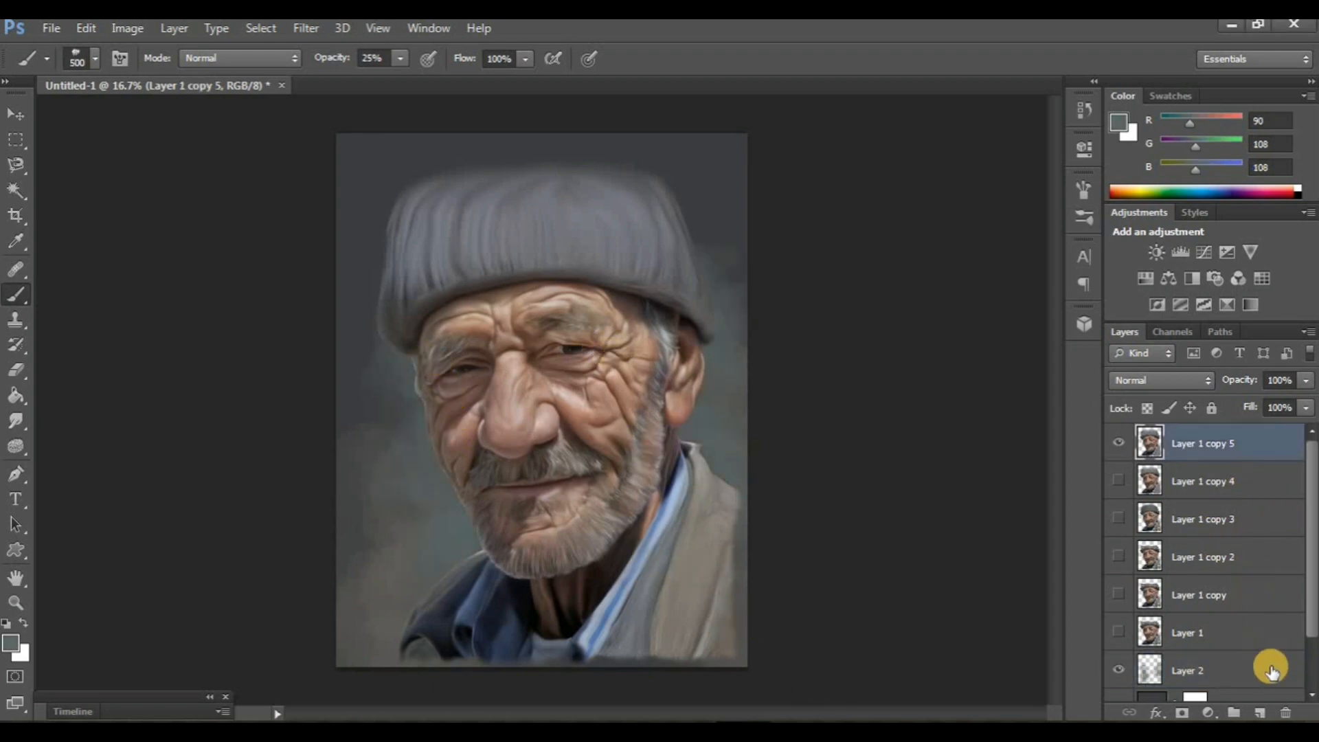
left_click(1259, 713)
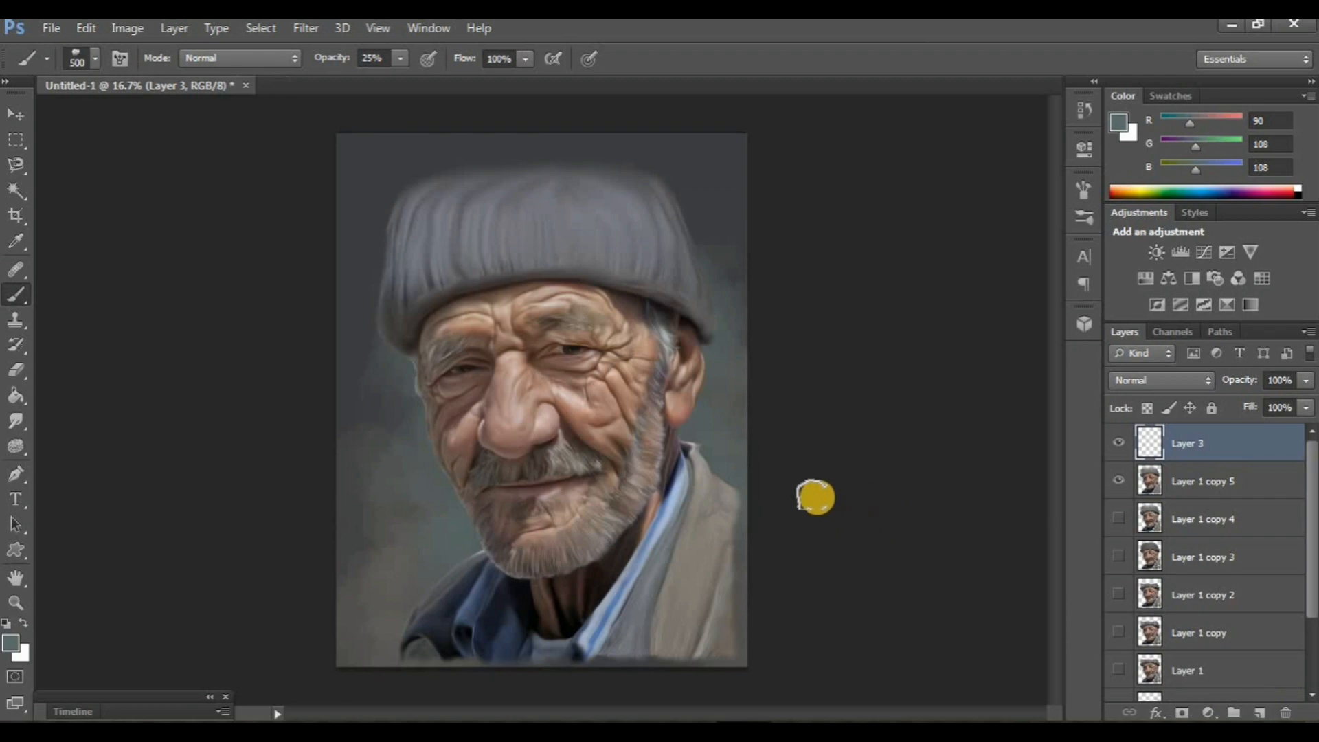
left_click(94, 60)
scroll(199, 247, "up", 5)
double_click(177, 200)
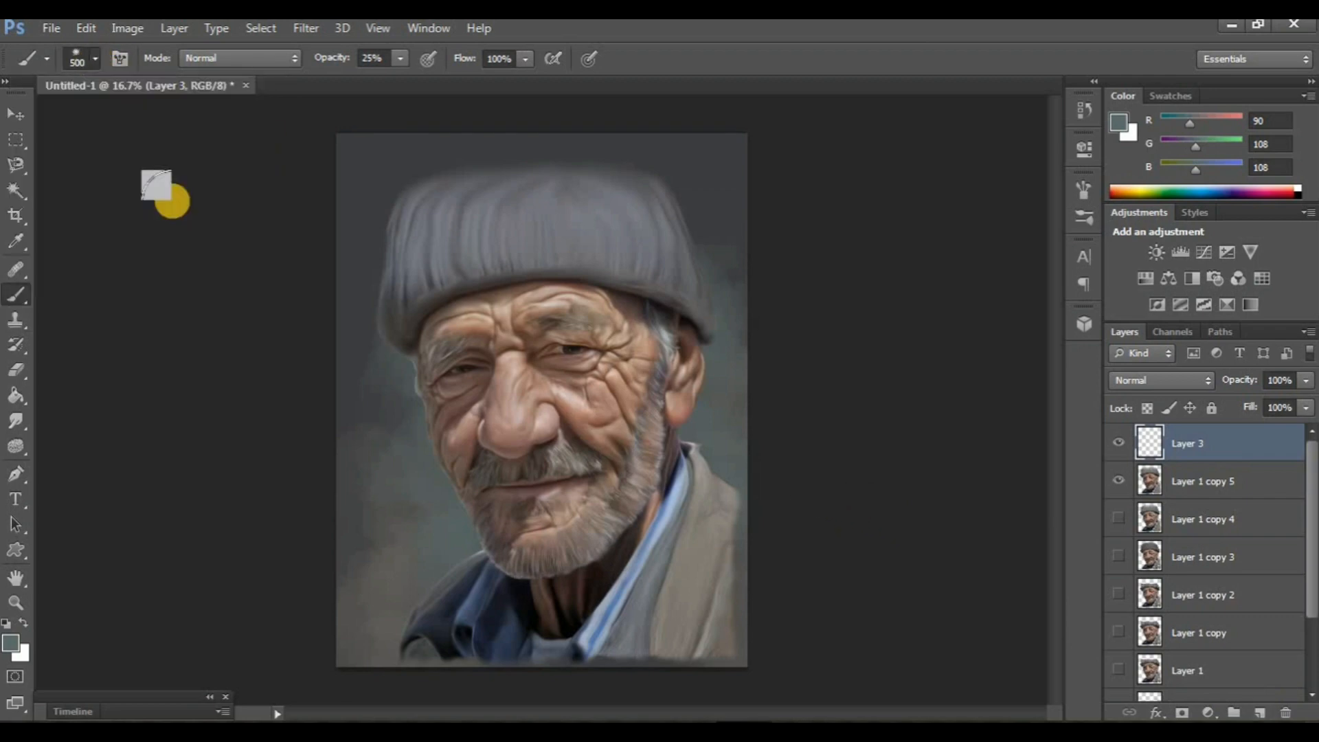
Fade the clothing's lower edge with soft size 900 brushwork in grey-beige sampled from the jacket and slate blue sampled from the shirt
left_click(685, 522, "alt")
key("bracketright")
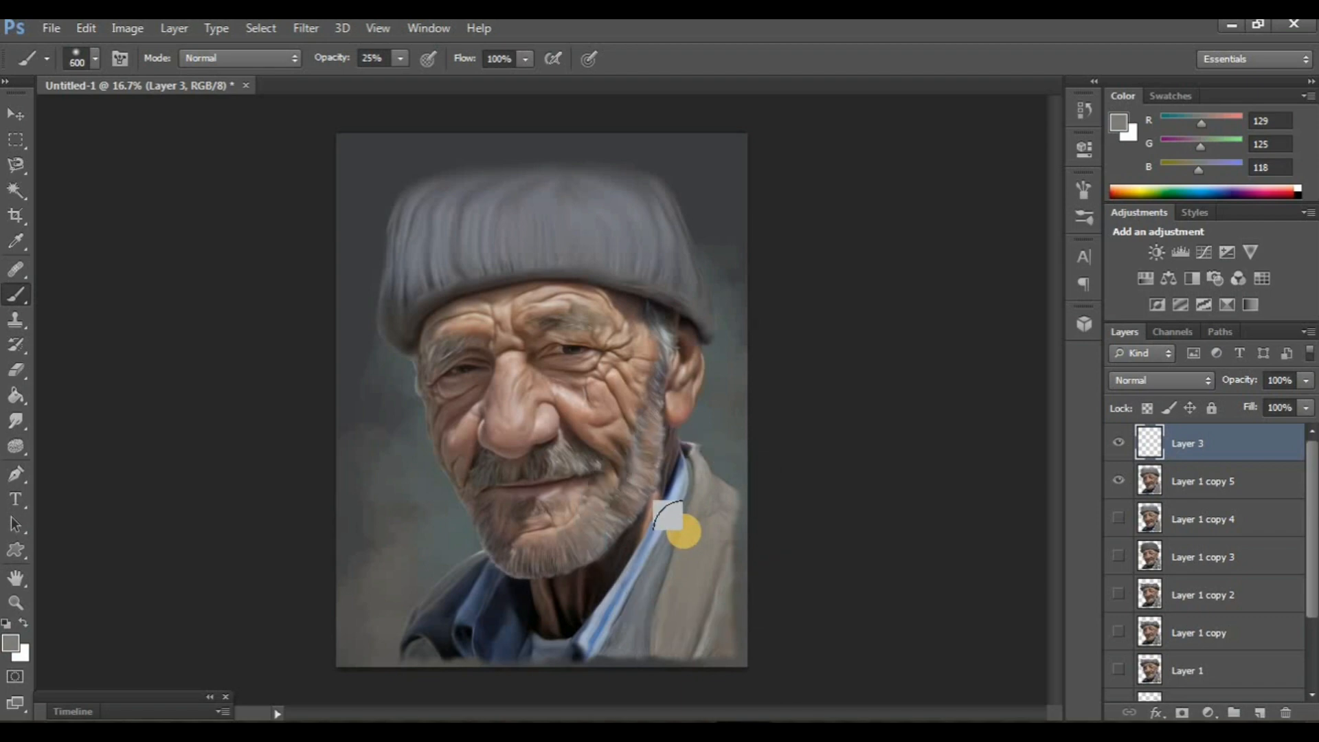
mouse_move(701, 677)
left_mouse_down()
mouse_move(544, 688)
mouse_move(375, 663)
mouse_move(618, 694)
left_mouse_up()
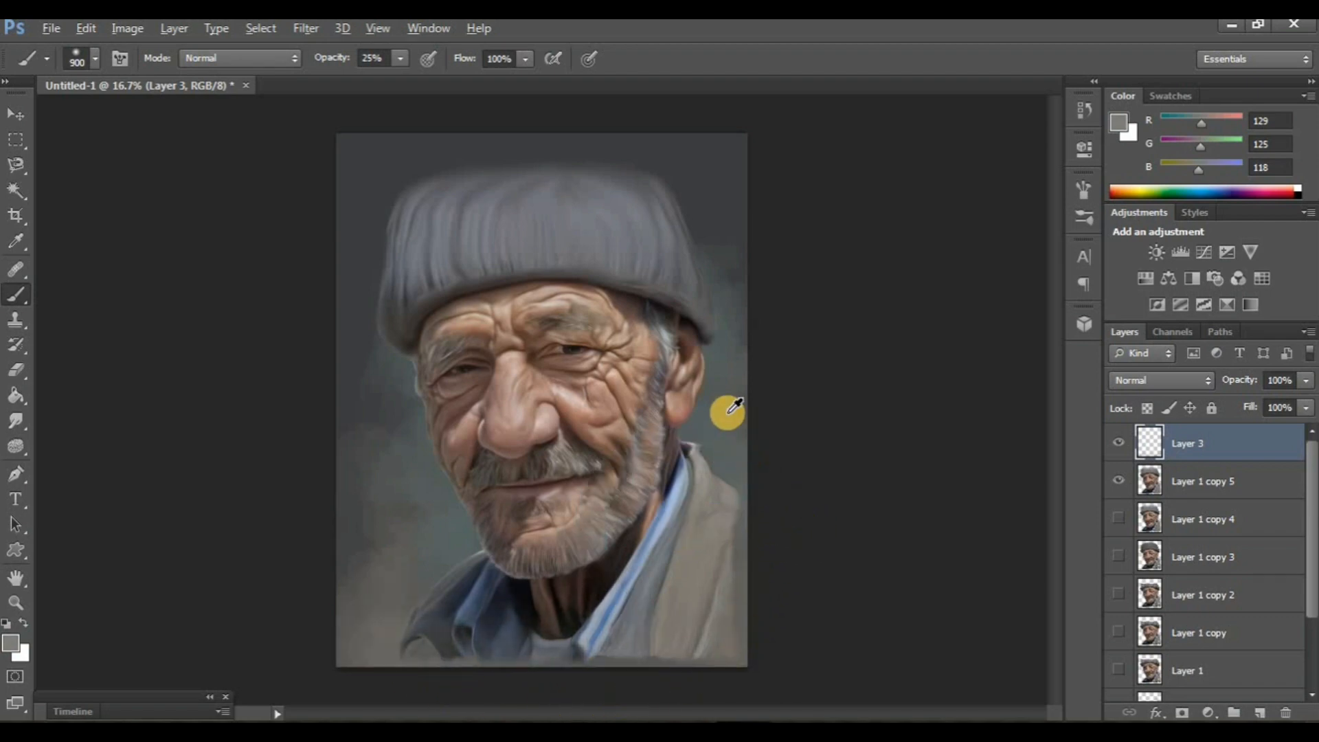
left_click(527, 621, "alt")
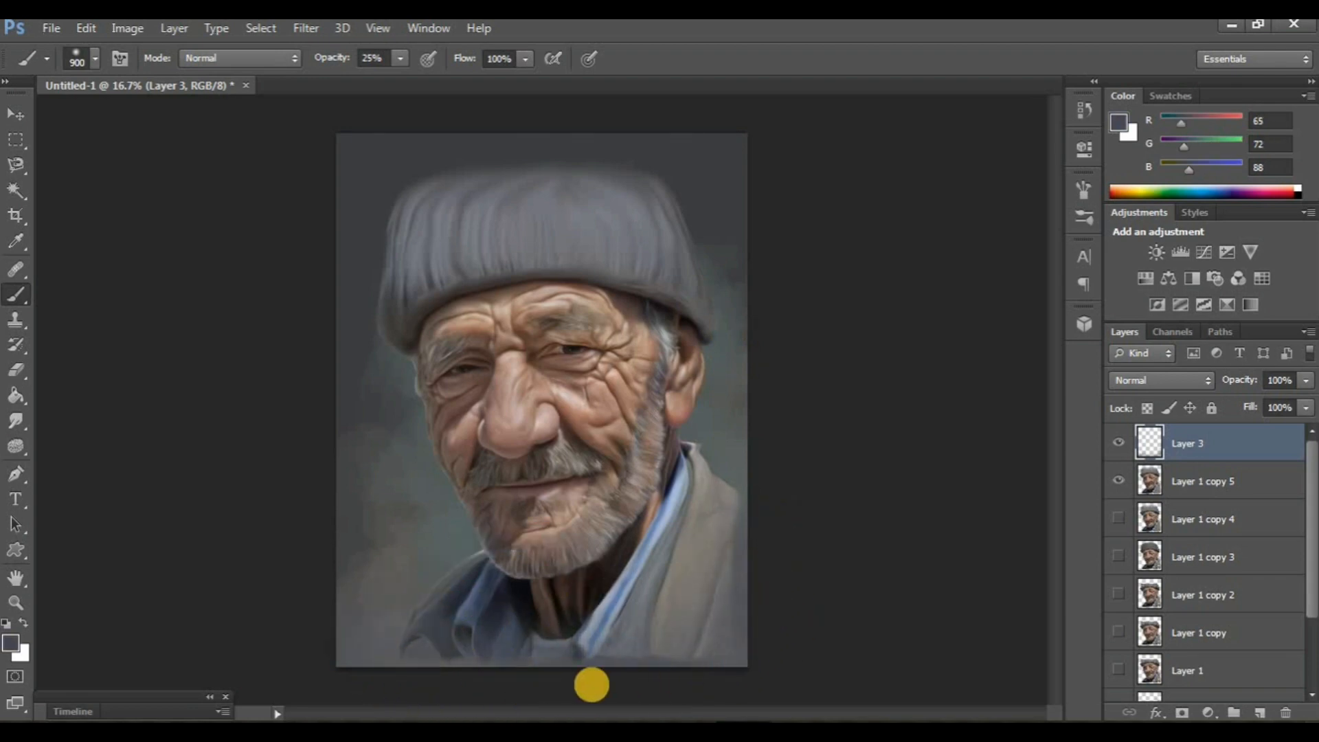
Smudge the lower clothing on Layer 1 copy 5 with a size 150 brush at 35% strength
left_click(748, 574)
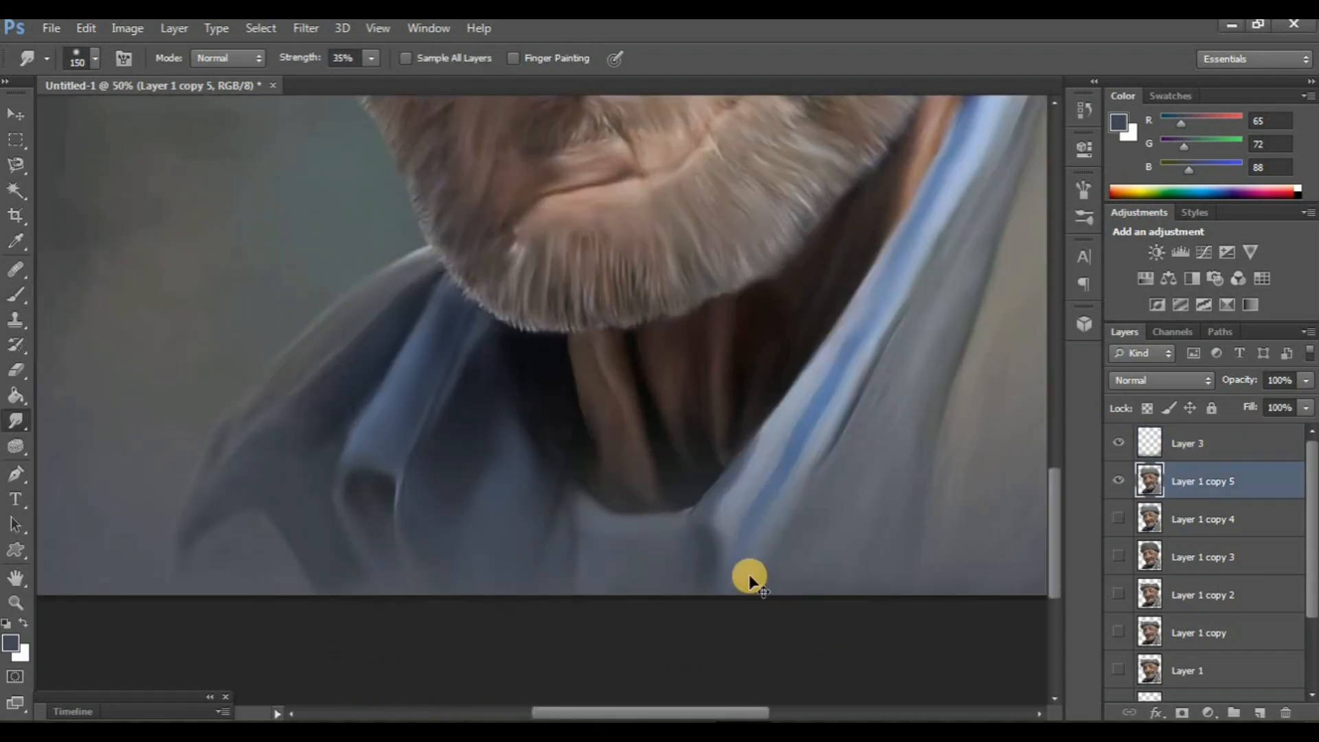
key("ctrl+minus")
key("ctrl+minus")
key("ctrl+minus")
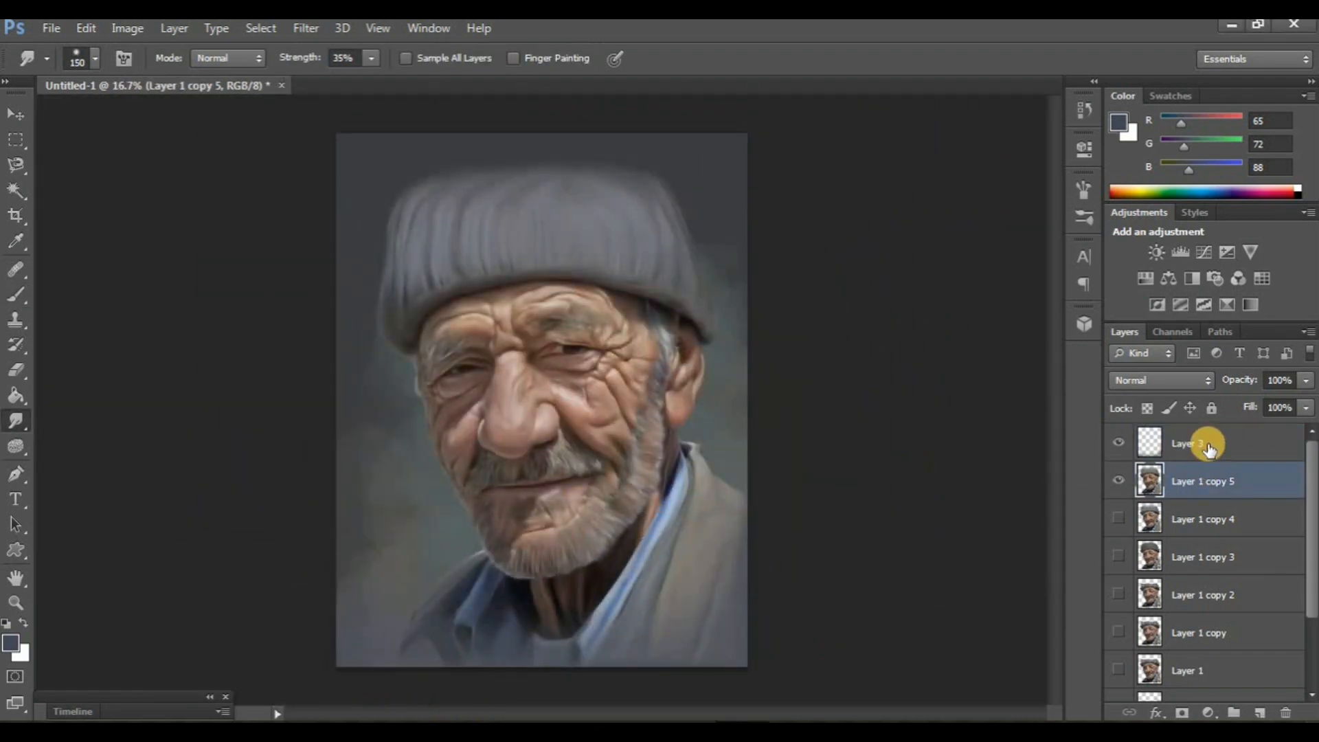
Make Layer 3 active and compare the portrait with and without its soft paint over the clothing
left_click(1209, 448)
left_click(1120, 446)
left_click(1120, 445)
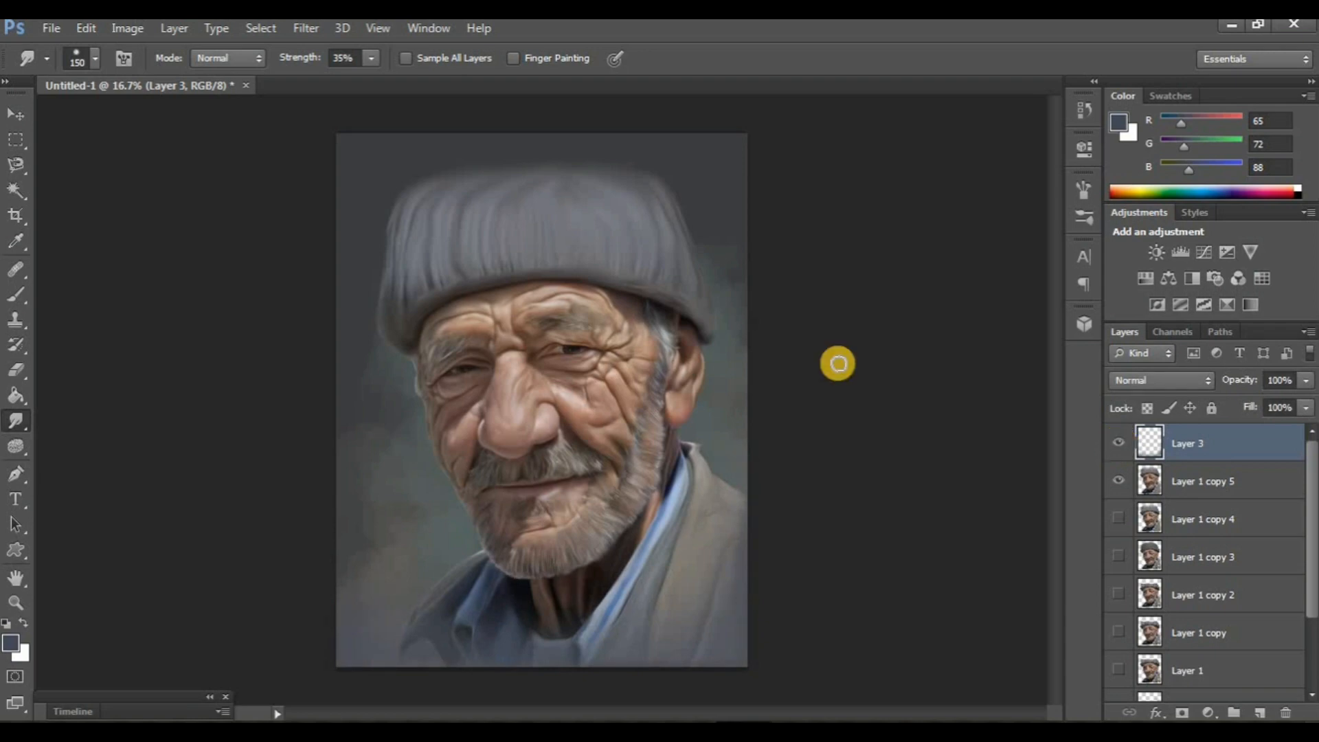
Switch to the Pencil tool and set the foreground colour to black
left_click_drag(16, 420, 60, 419)
left_click(16, 421)
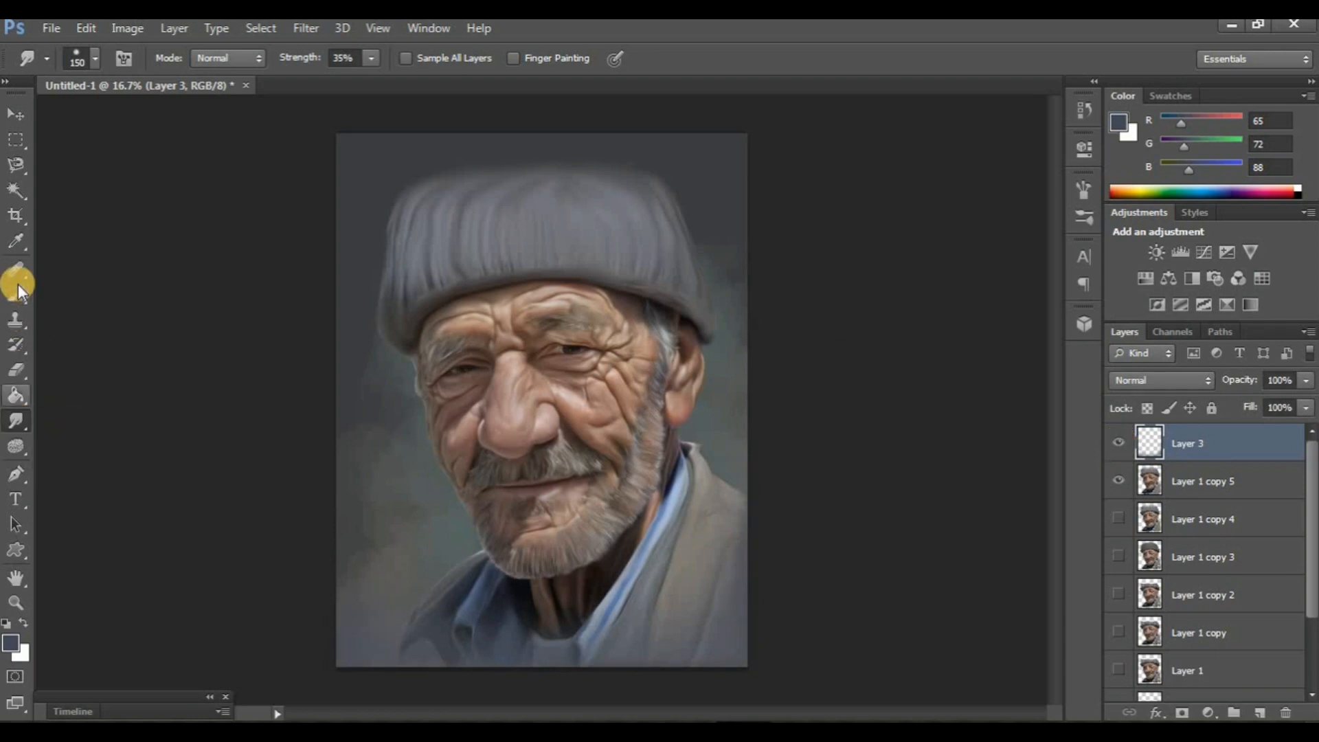
right_click(16, 294)
left_click(97, 308)
left_click(11, 645)
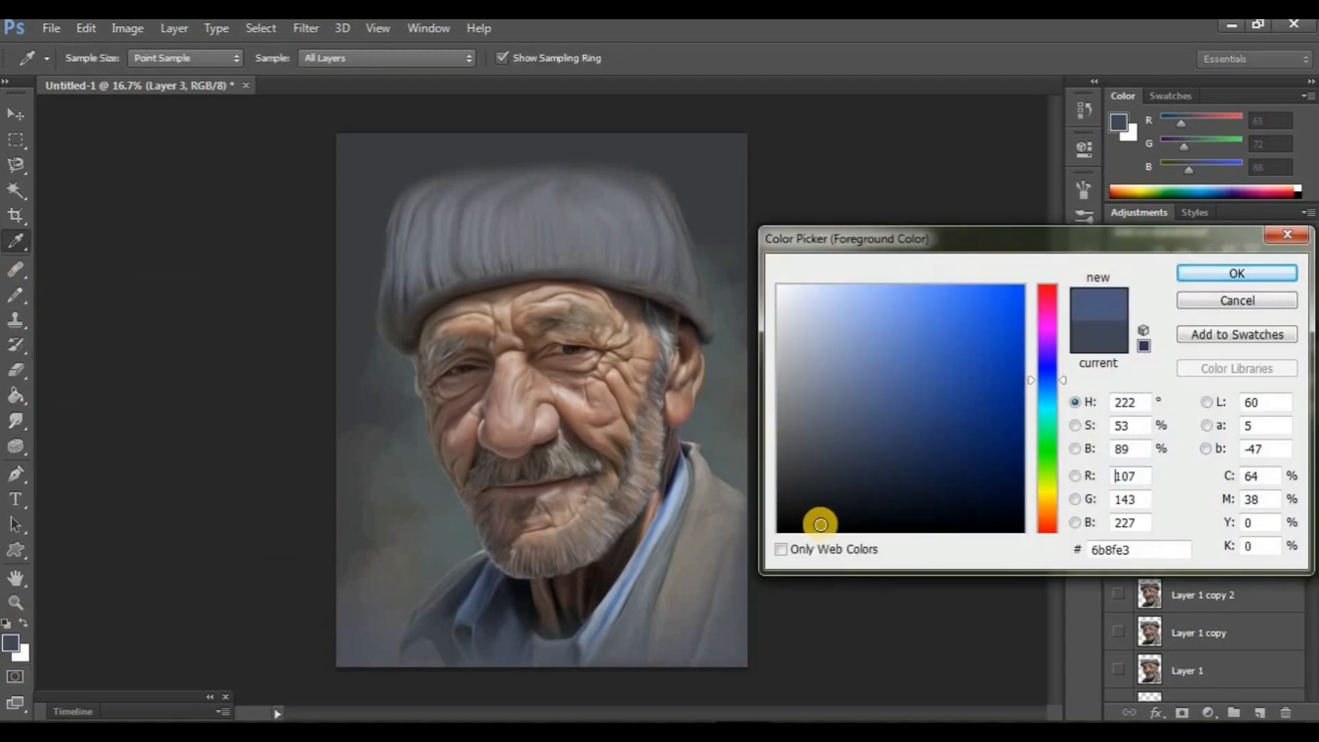
left_click(779, 529)
left_click(1194, 280)
Hide the panels and enlarge the lower beard and clothing to 50% for close pencil work
key("Tab")
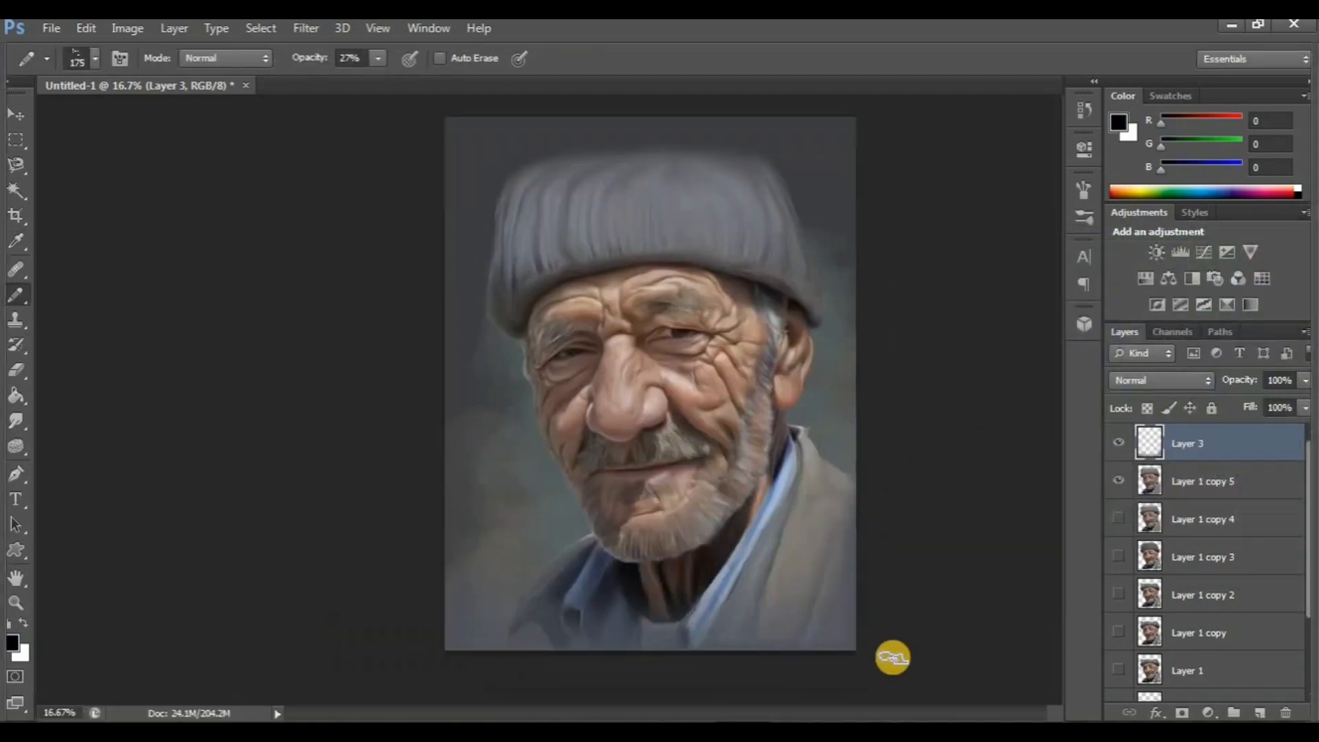
key("ctrl+plus")
key("ctrl+plus")
key("ctrl+plus")
scroll(876, 606, "down", 10)
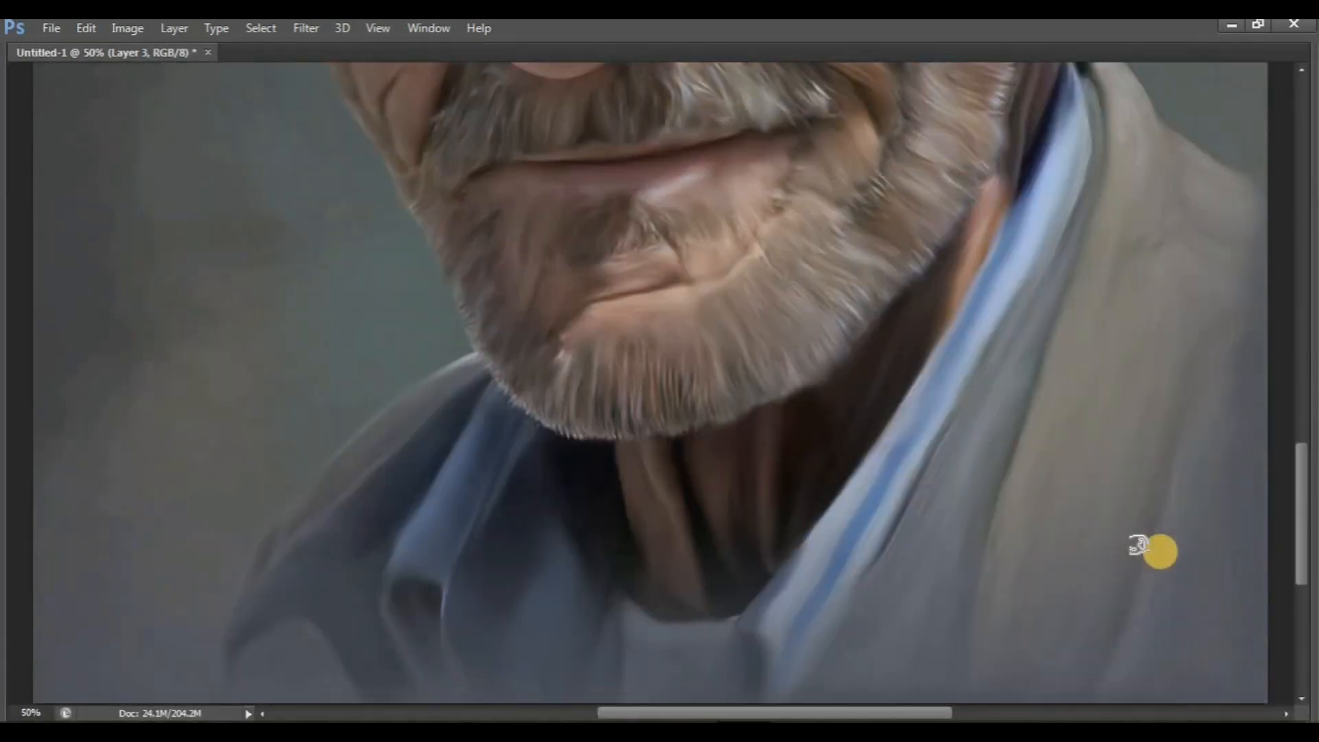